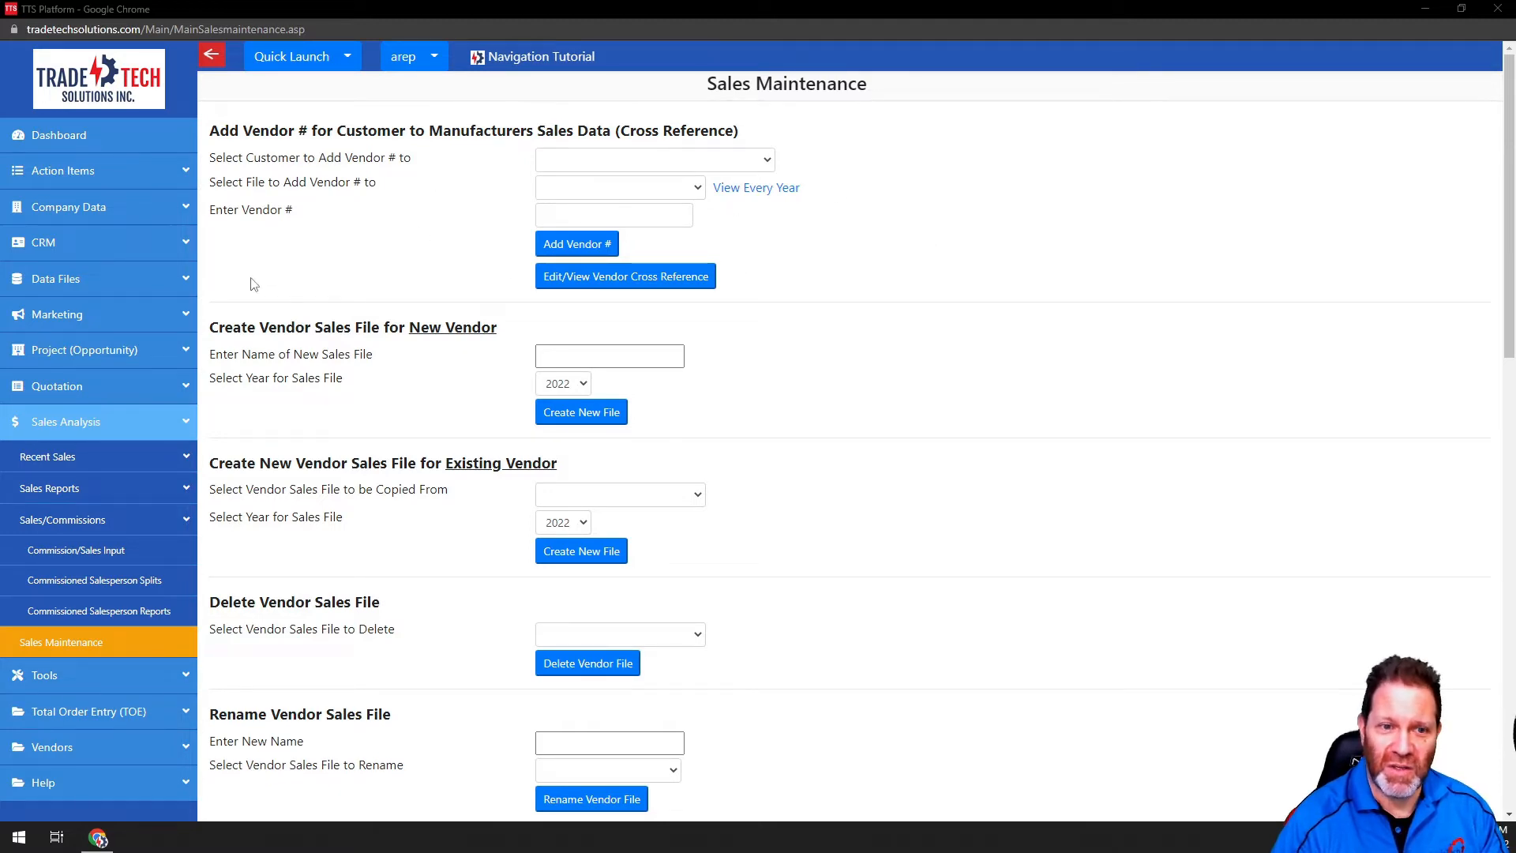
- Open Commission/Sales Input and choose the NSI2022 vendor file and the month January for the sales file upload
{"action": "left_click", "coordinate": [72, 553]}
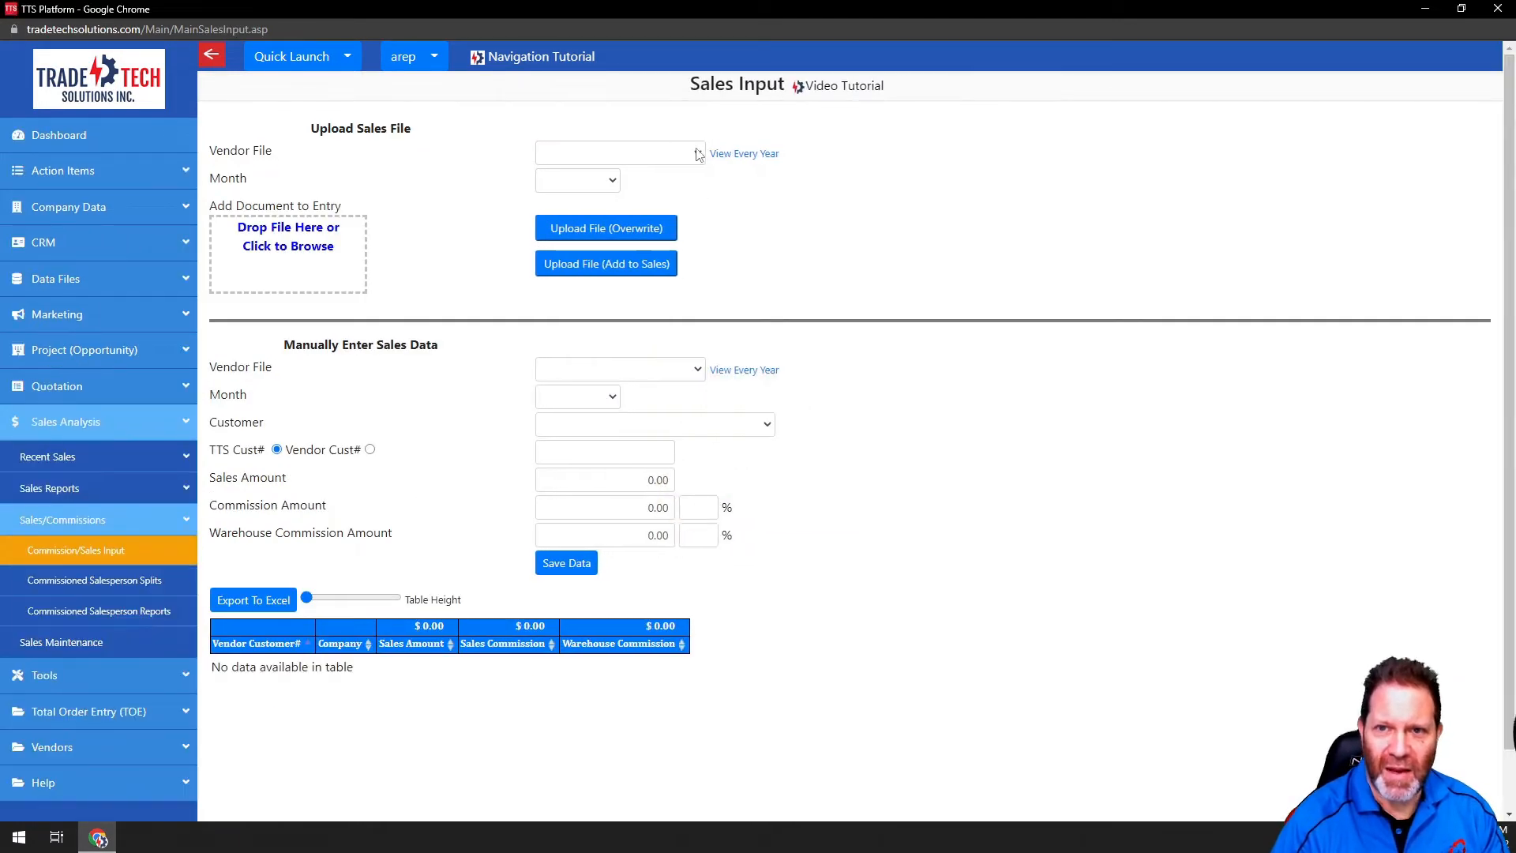
{"action": "left_click", "coordinate": [698, 154]}
{"action": "left_click", "coordinate": [592, 342]}
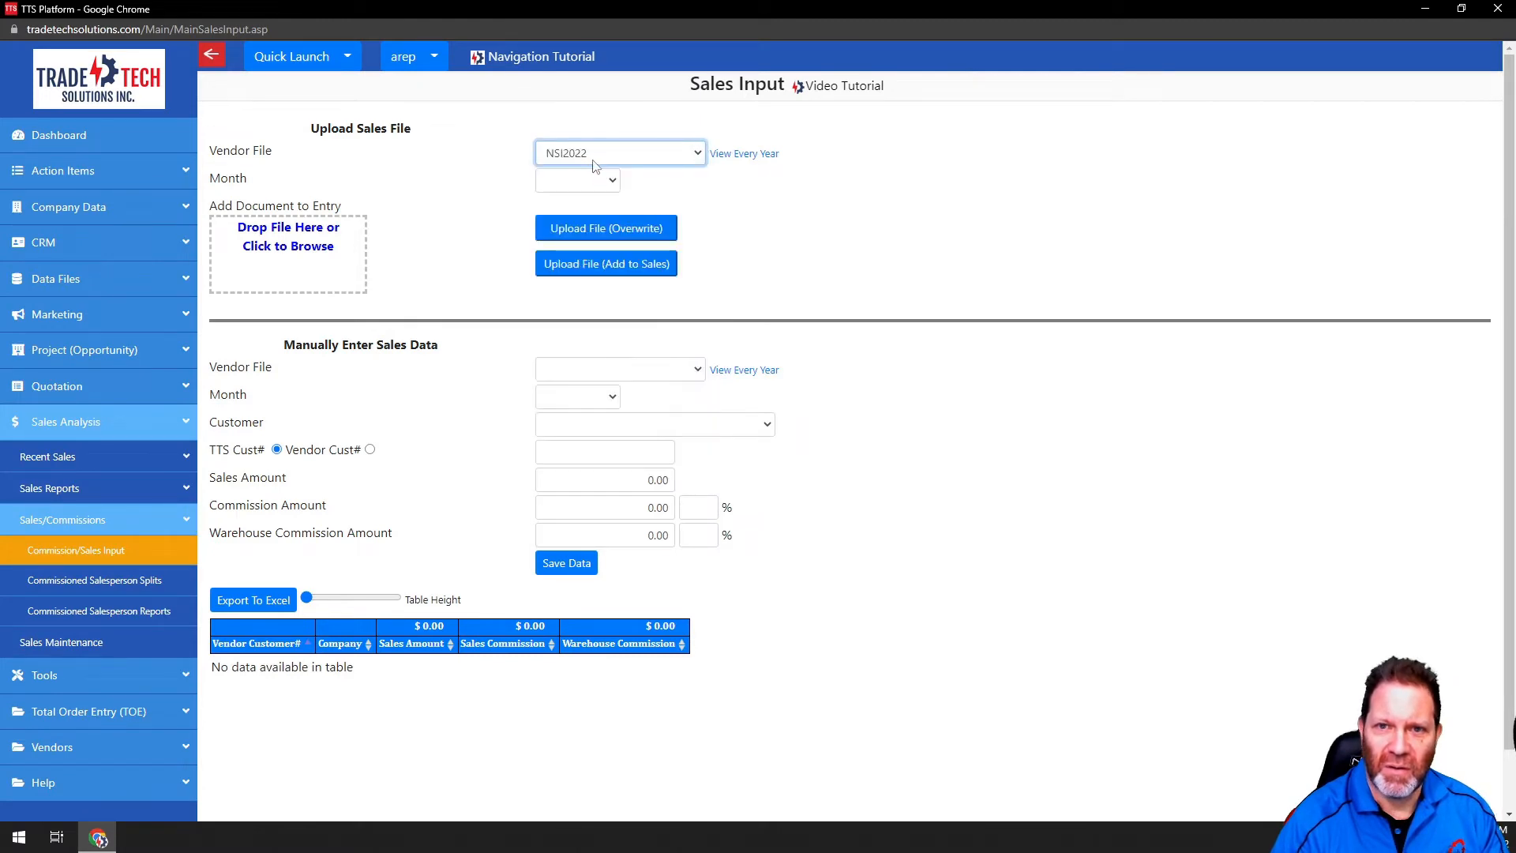
{"action": "left_click", "coordinate": [612, 183]}
{"action": "left_click", "coordinate": [575, 212]}
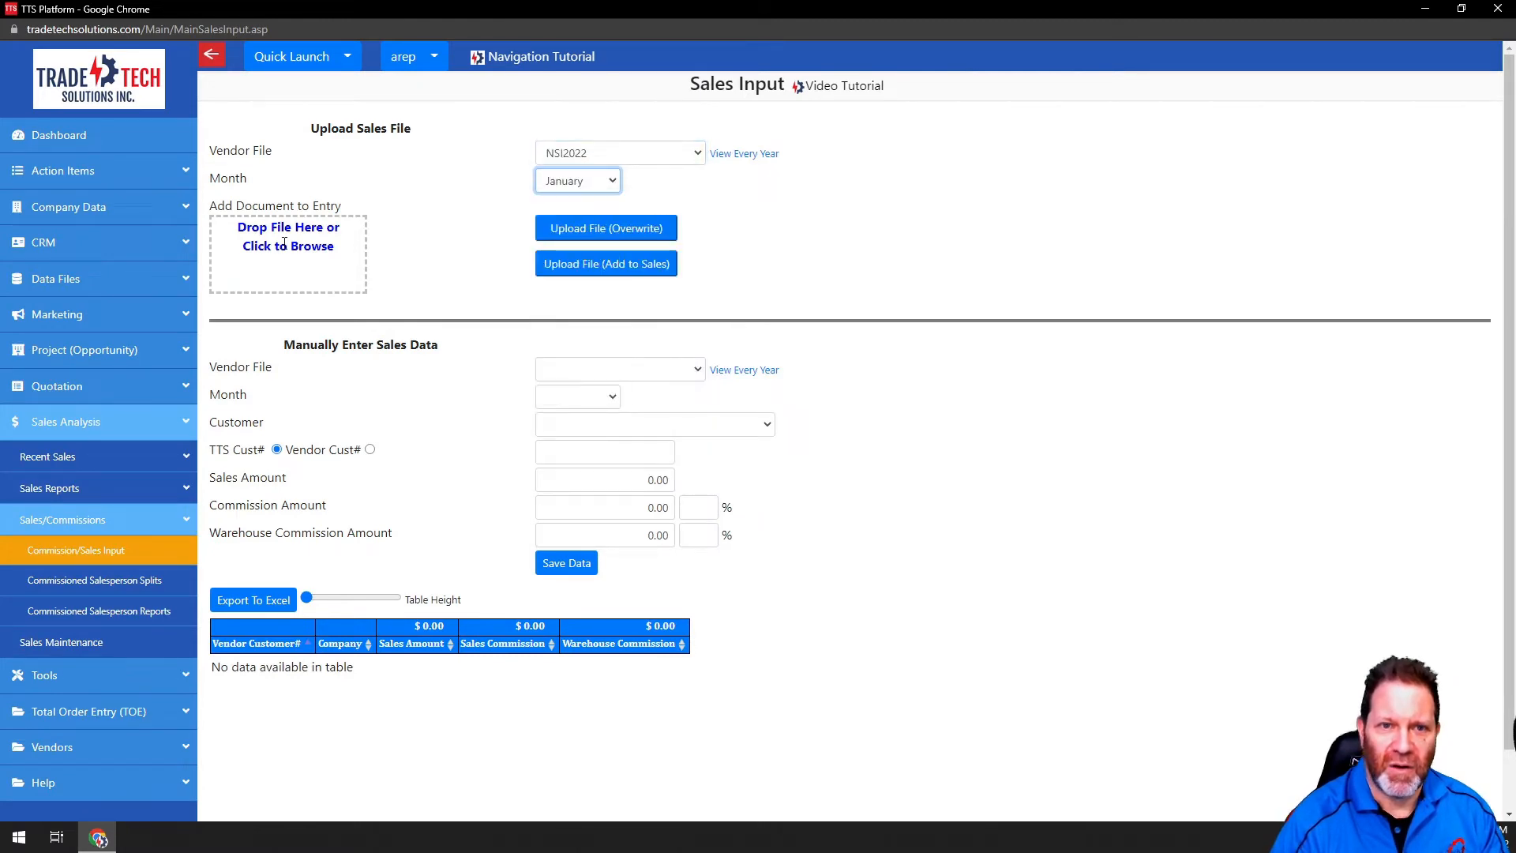
- Attach DEMO Vendor Sales File_NSI_Importable.xls and upload it with overwrite, accepting replacement of the January sales data
{"action": "left_click", "coordinate": [284, 243]}
{"action": "left_click", "coordinate": [358, 182]}
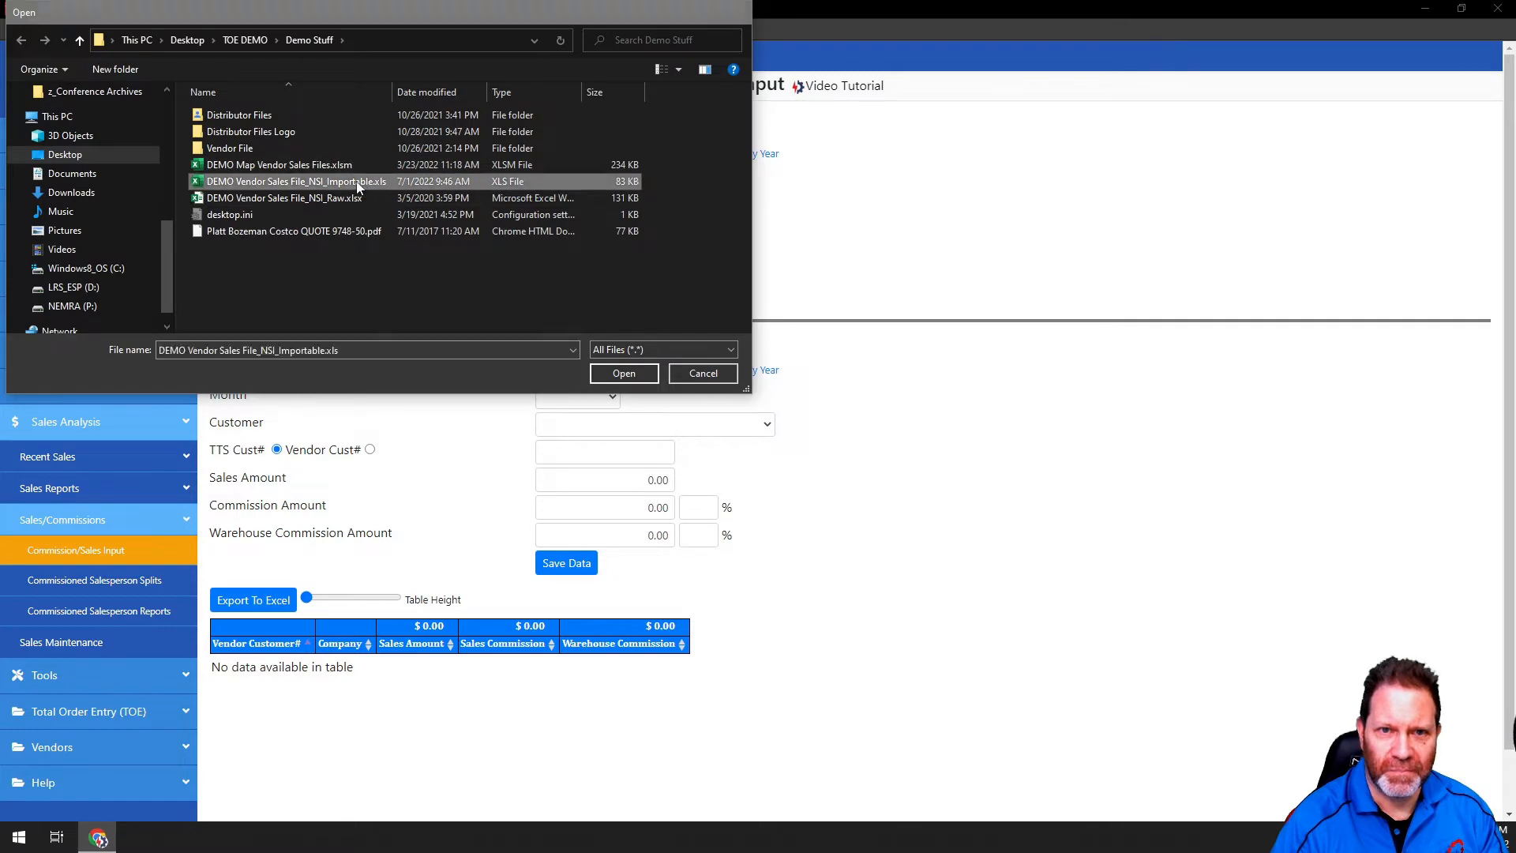
{"action": "double_click", "coordinate": [358, 182]}
{"action": "left_click", "coordinate": [597, 228]}
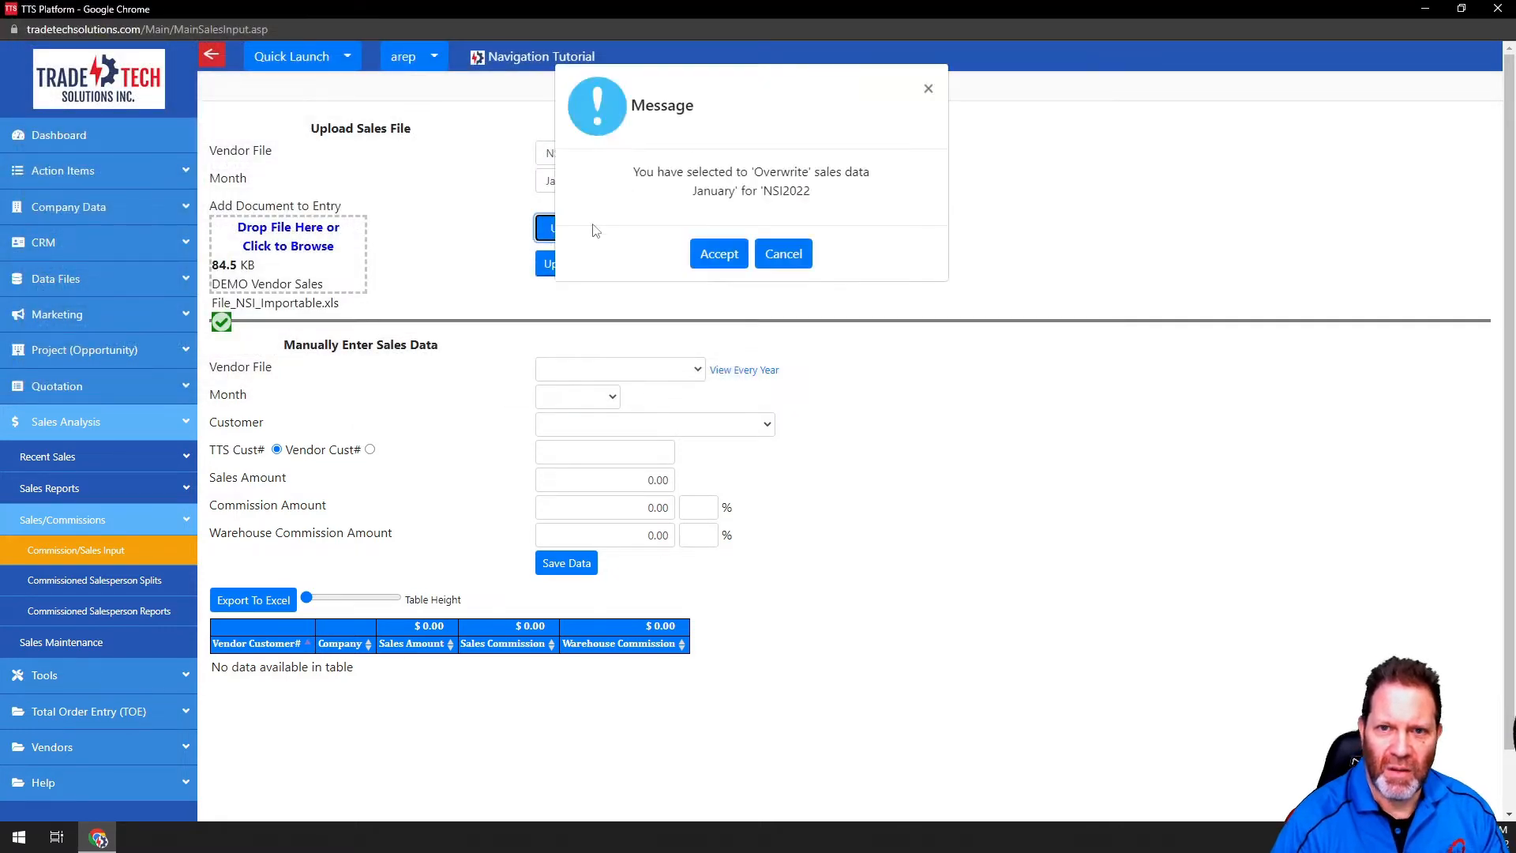
{"action": "left_click", "coordinate": [715, 254]}
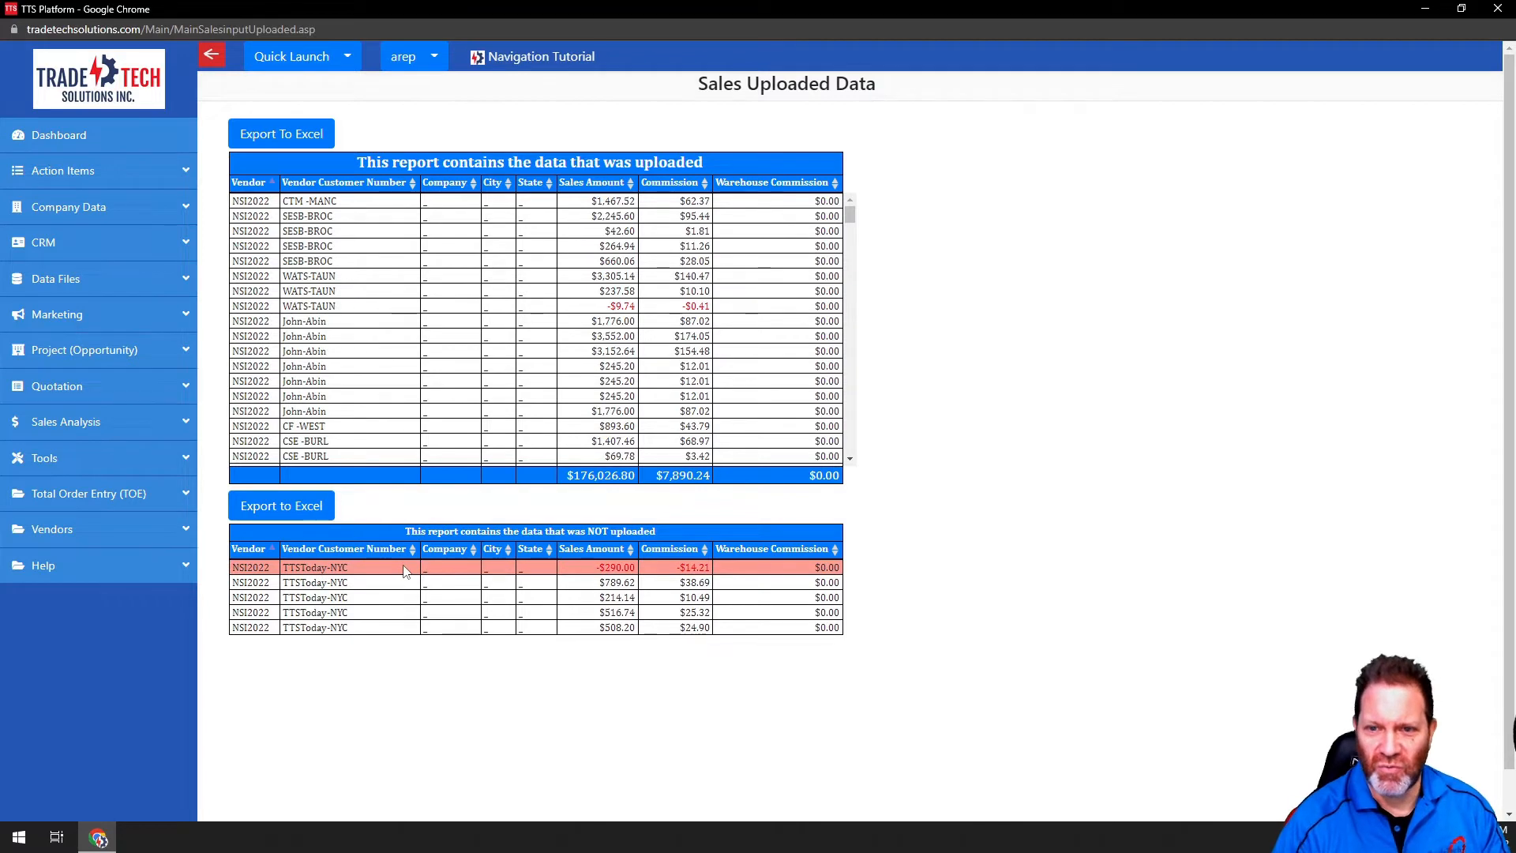
- Highlight the vendor customer number that was not uploaded, and select Microsoft Test Account in Sales Maintenance as the customer to cross-reference
{"action": "left_click_drag", "start_coordinate": [367, 570], "coordinate": [267, 569]}
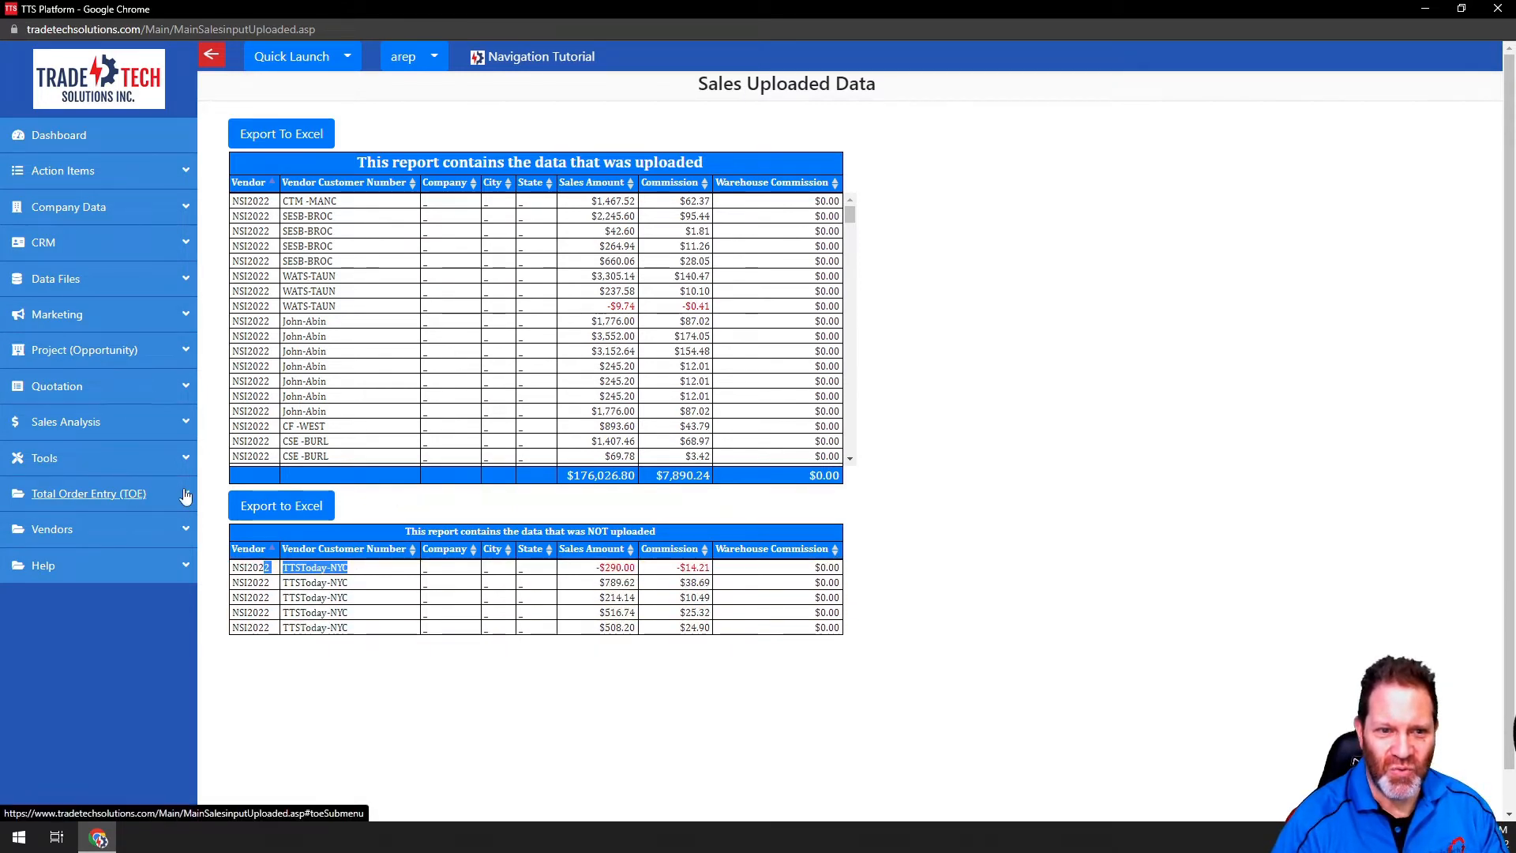
{"action": "left_click", "coordinate": [185, 421]}
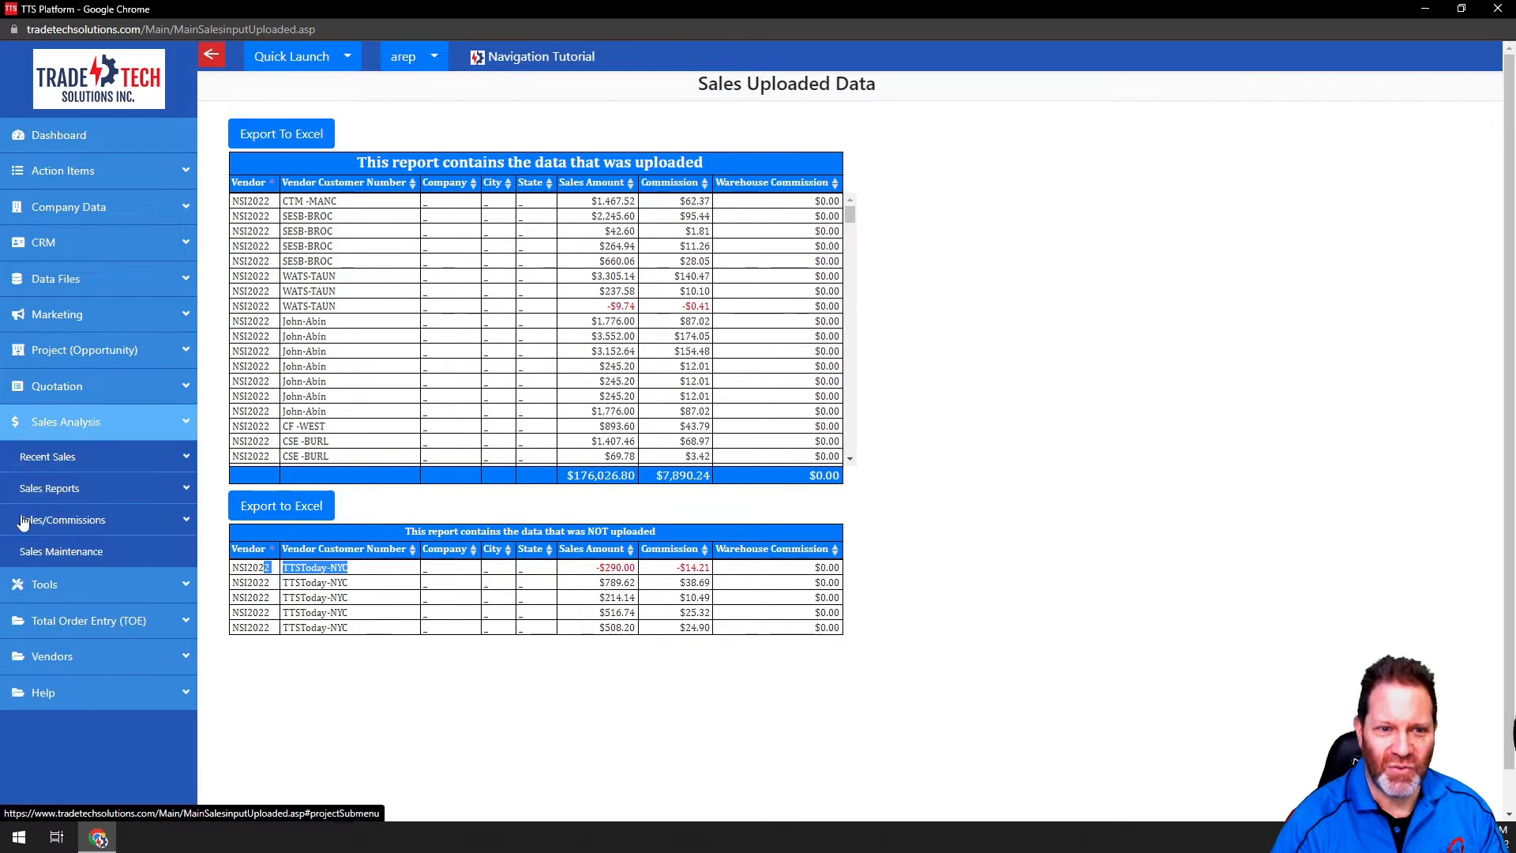
{"action": "left_click", "coordinate": [85, 557]}
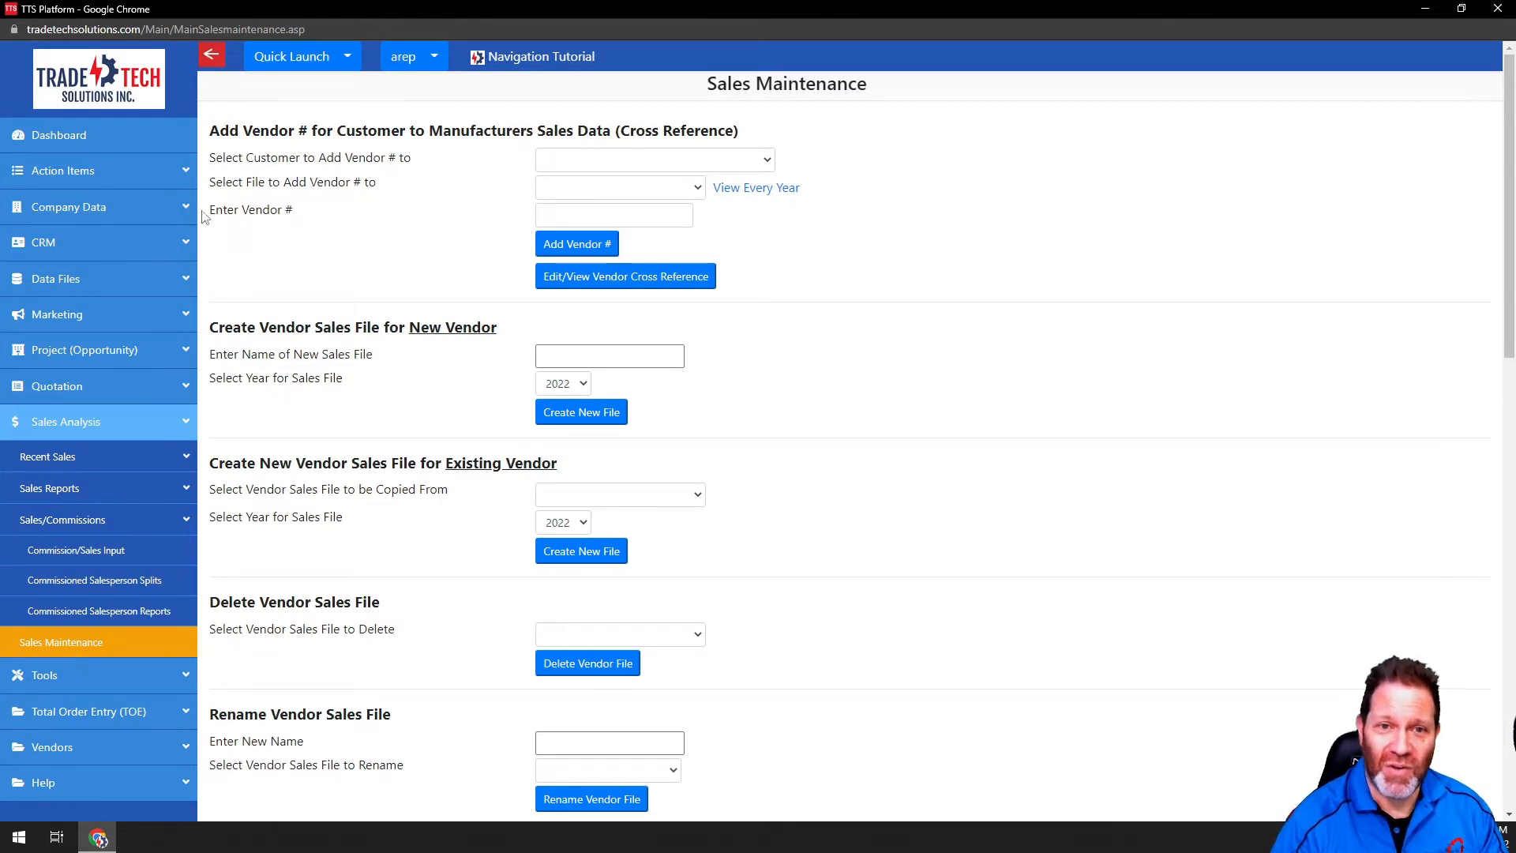
{"action": "left_click", "coordinate": [768, 162]}
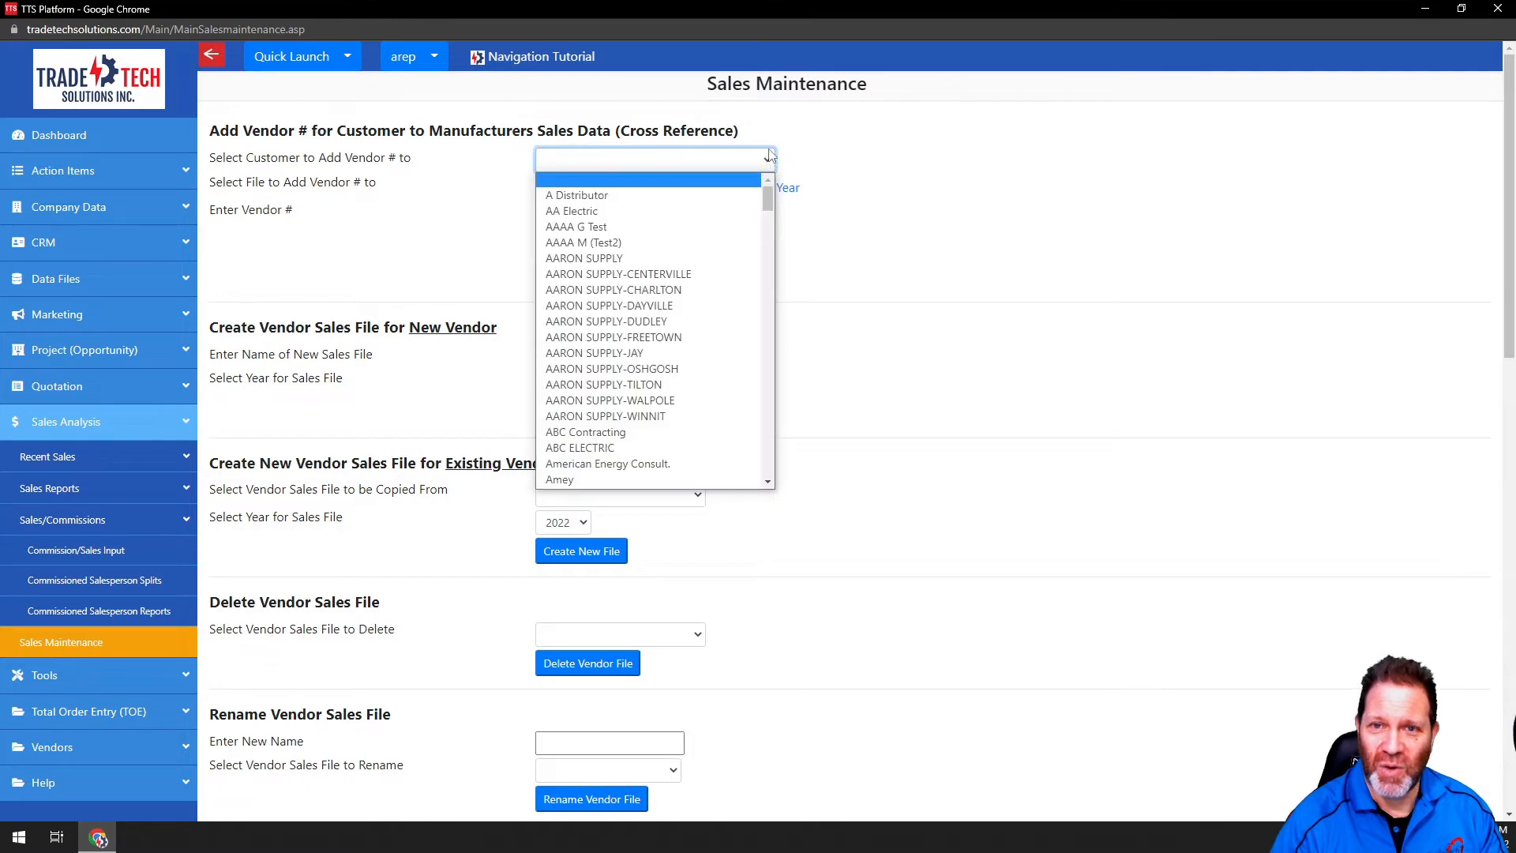
{"action": "scroll", "coordinate": [658, 368], "scroll_direction": "down", "scroll_amount": 20}
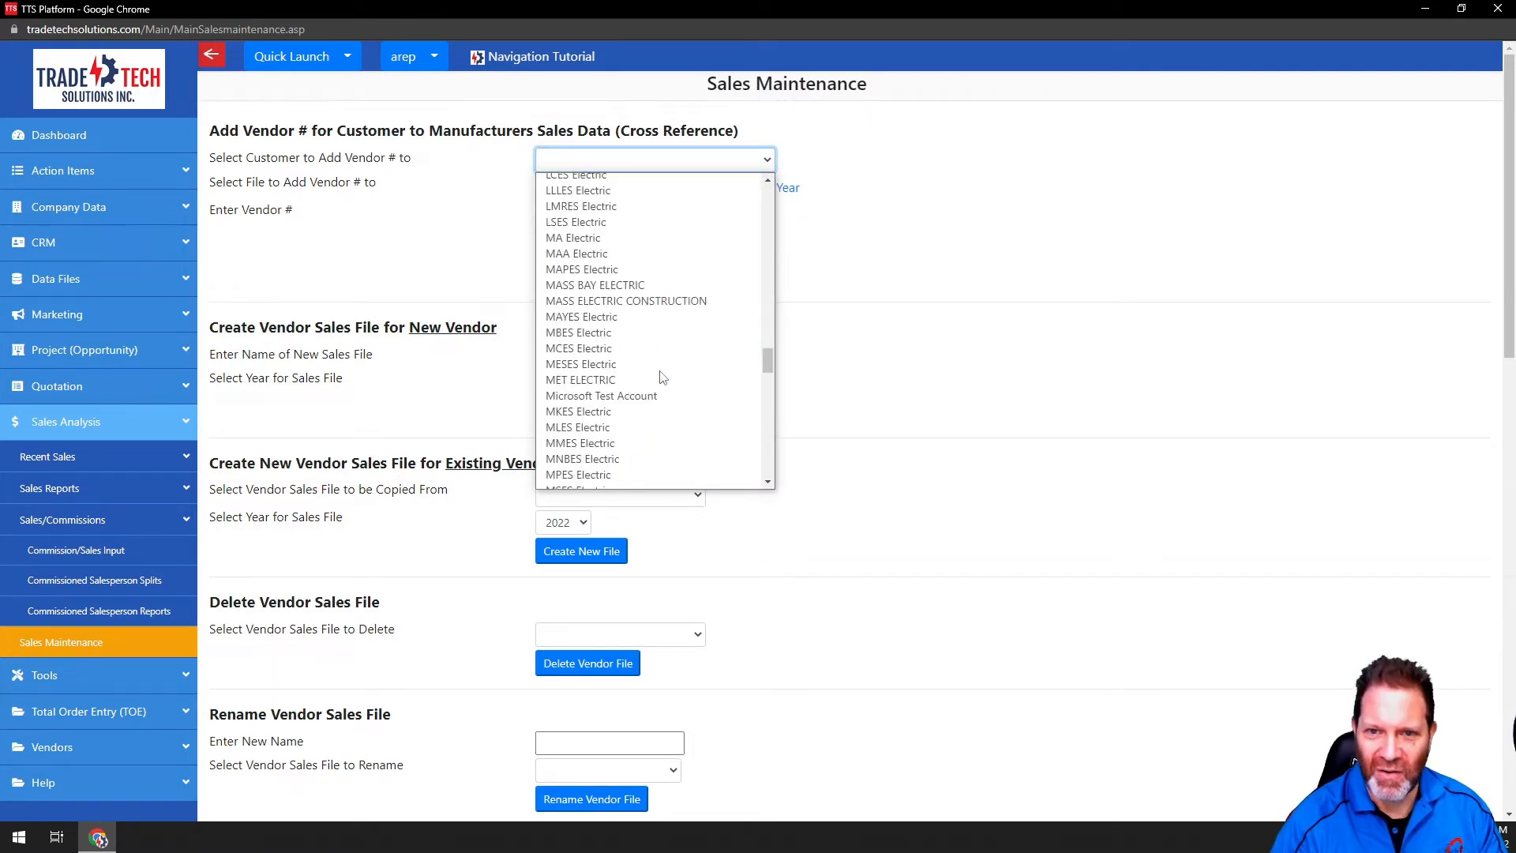
{"action": "left_click", "coordinate": [619, 400]}
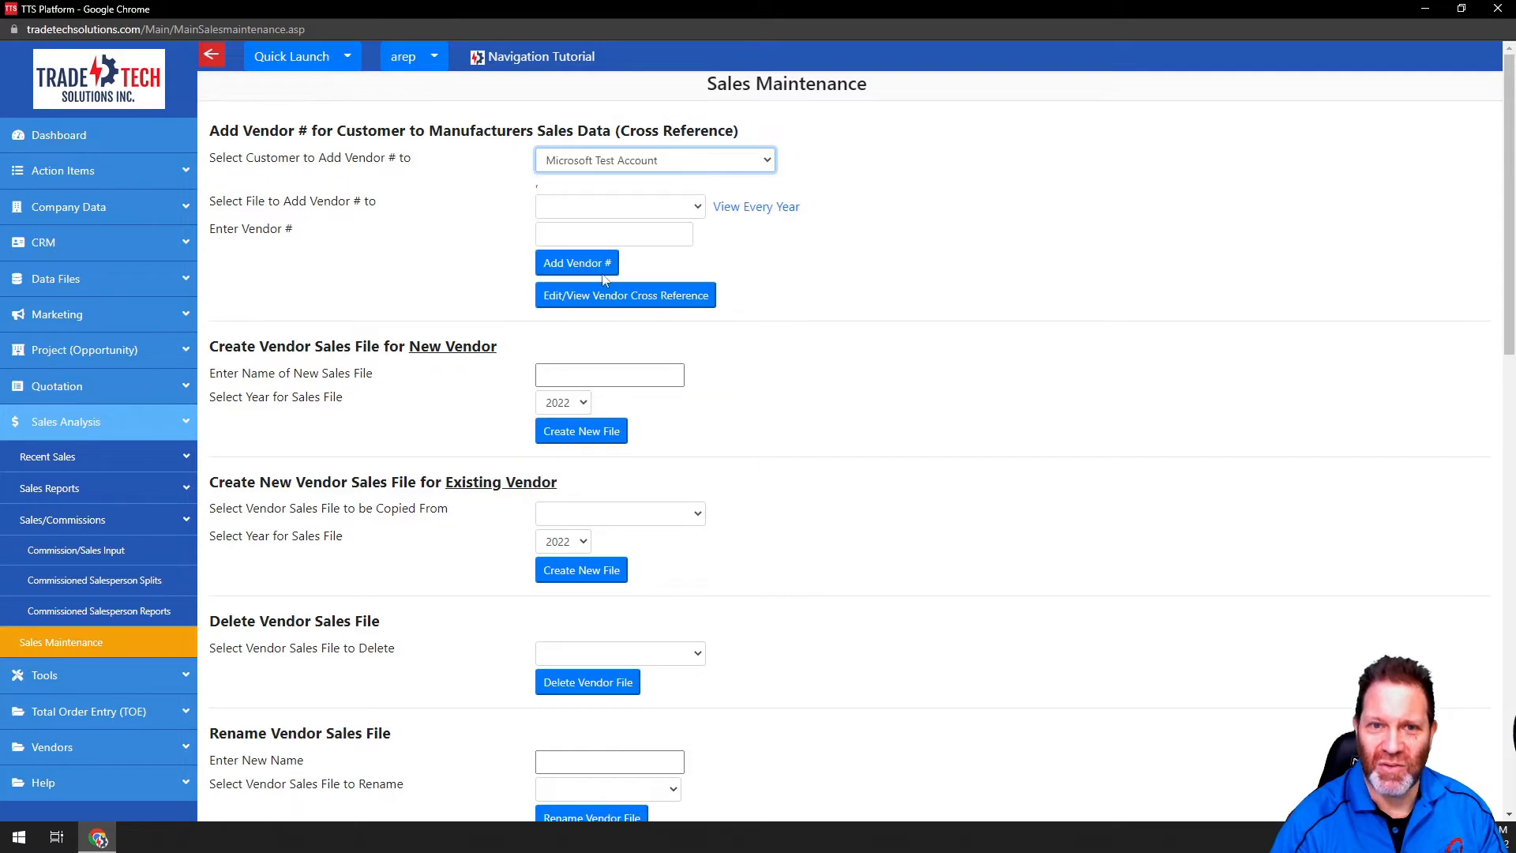
- Select the NSI2022 file, enter the vendor customer number from the rows not uploaded, and add it to the cross reference
{"action": "left_click", "coordinate": [697, 207]}
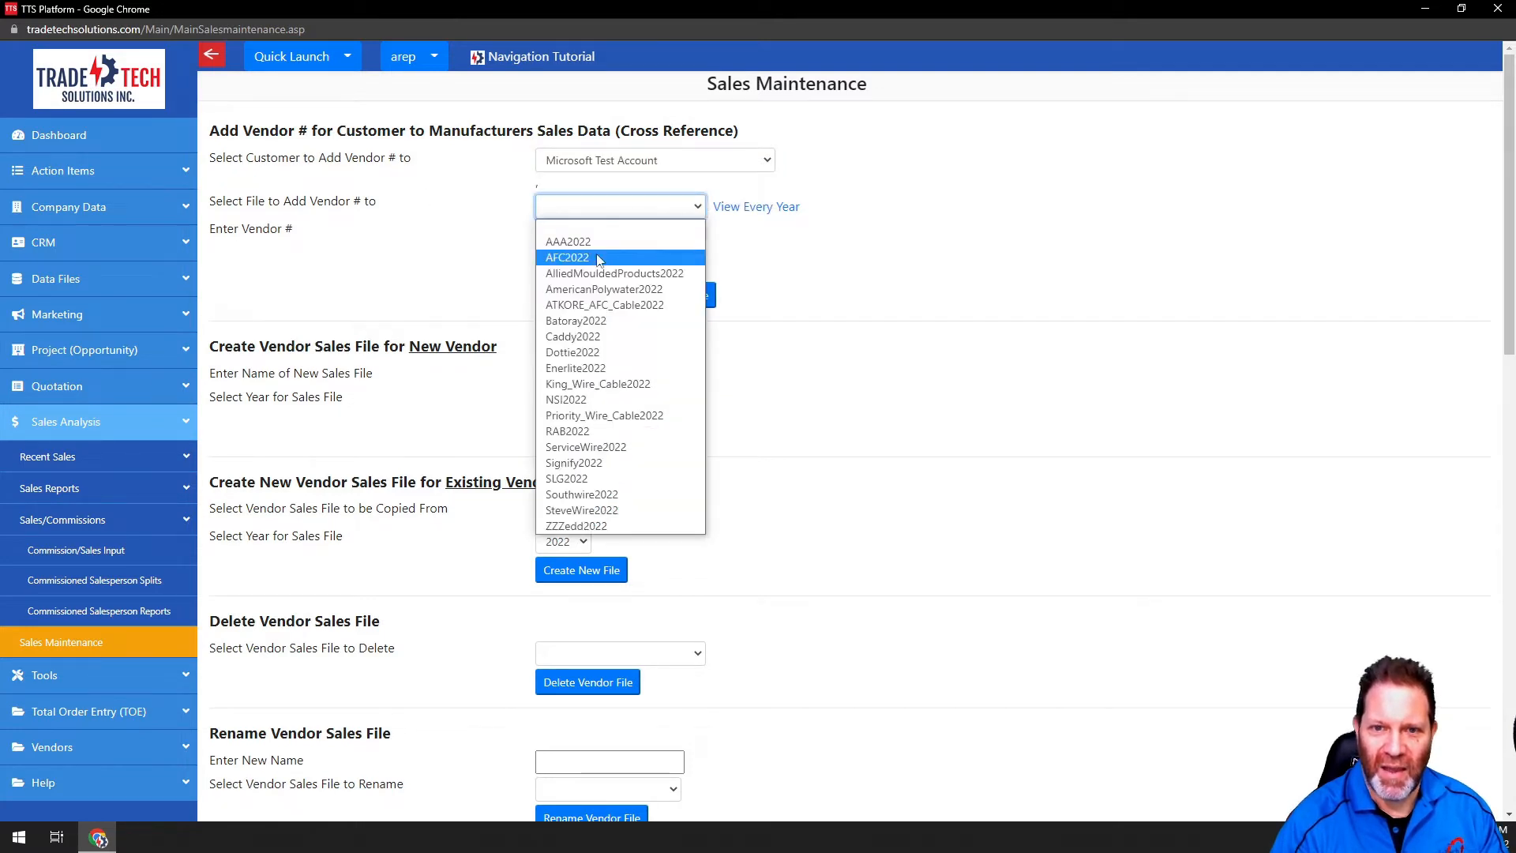
{"action": "left_click", "coordinate": [591, 401]}
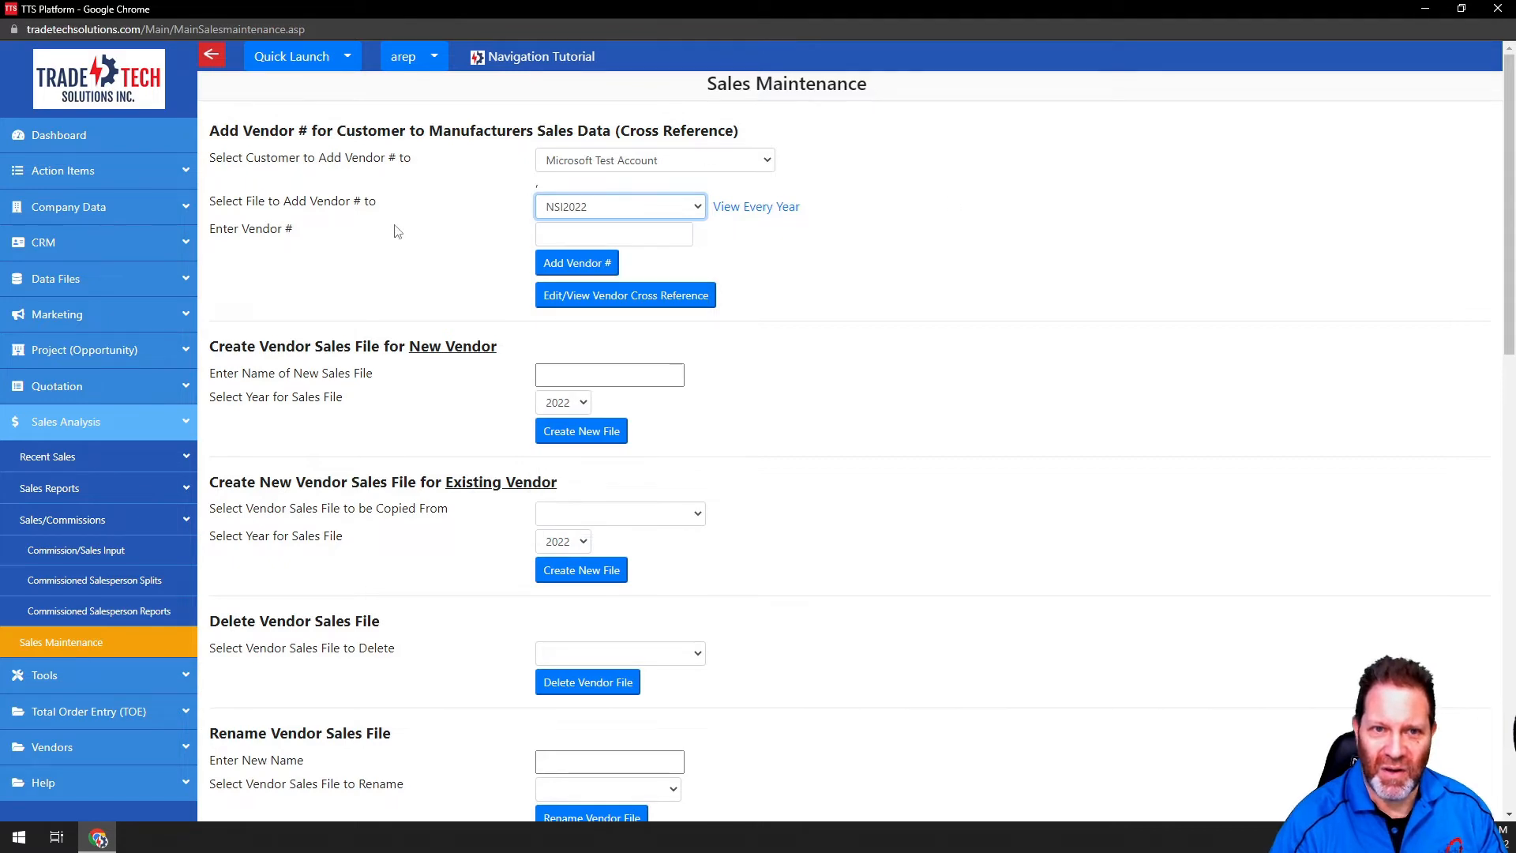
{"action": "left_click", "coordinate": [602, 233]}
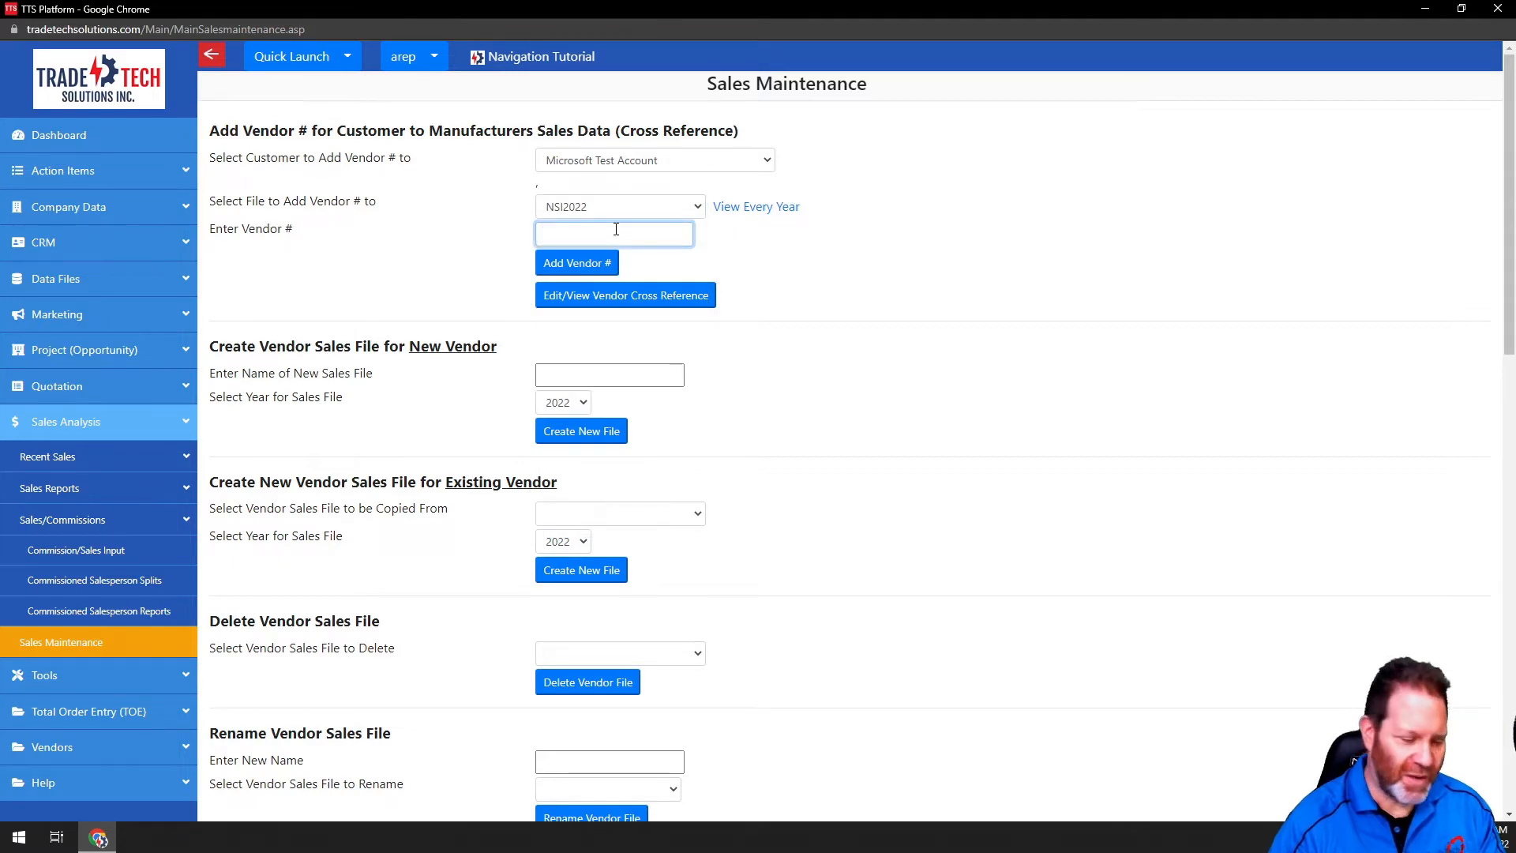
{"action": "type", "text": "TTSToday-NYC"}
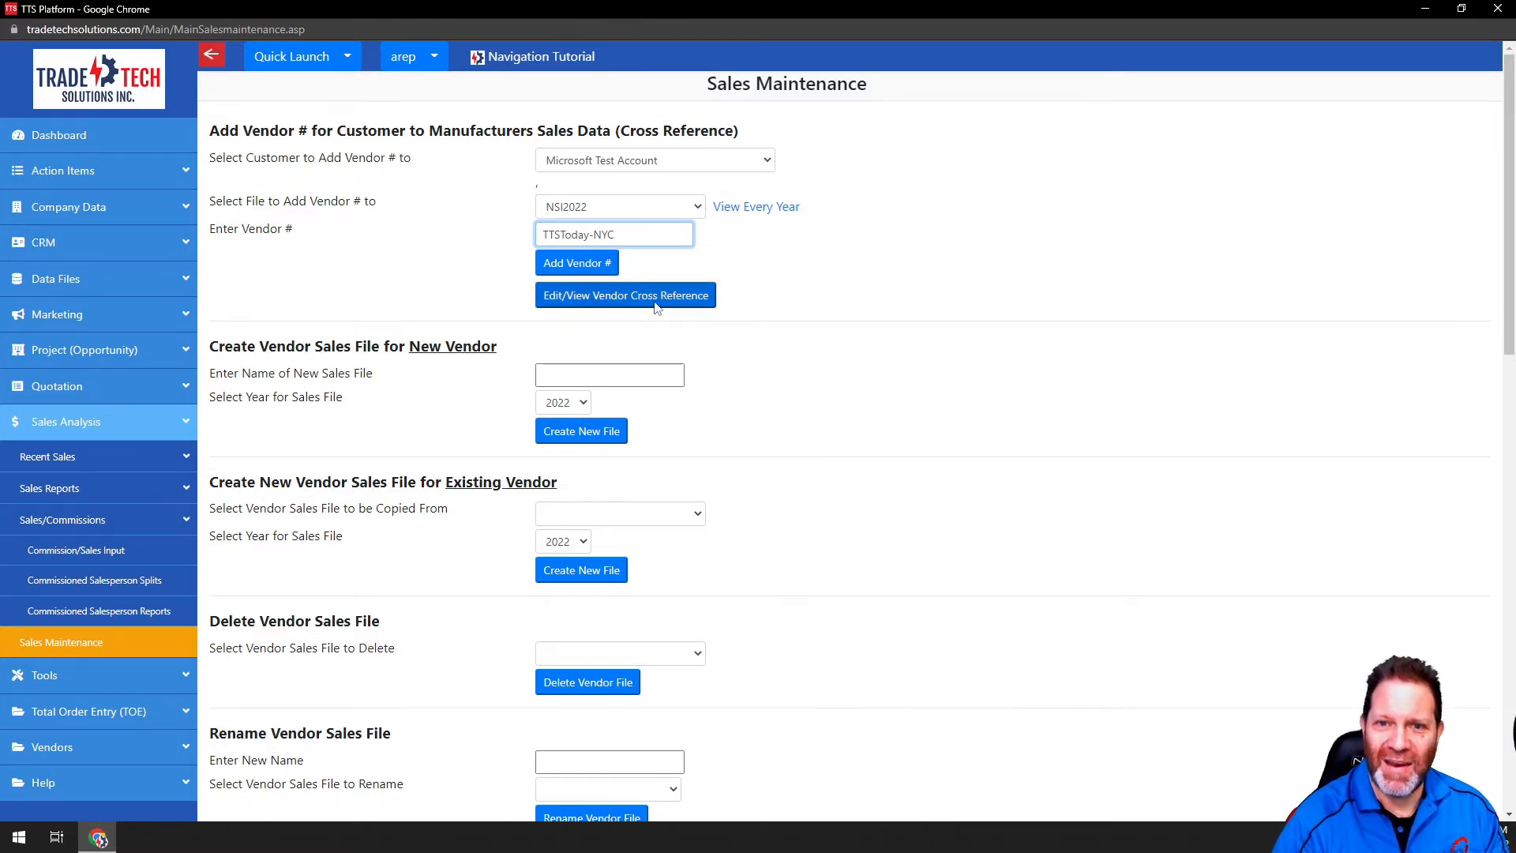
{"action": "left_click", "coordinate": [580, 267]}
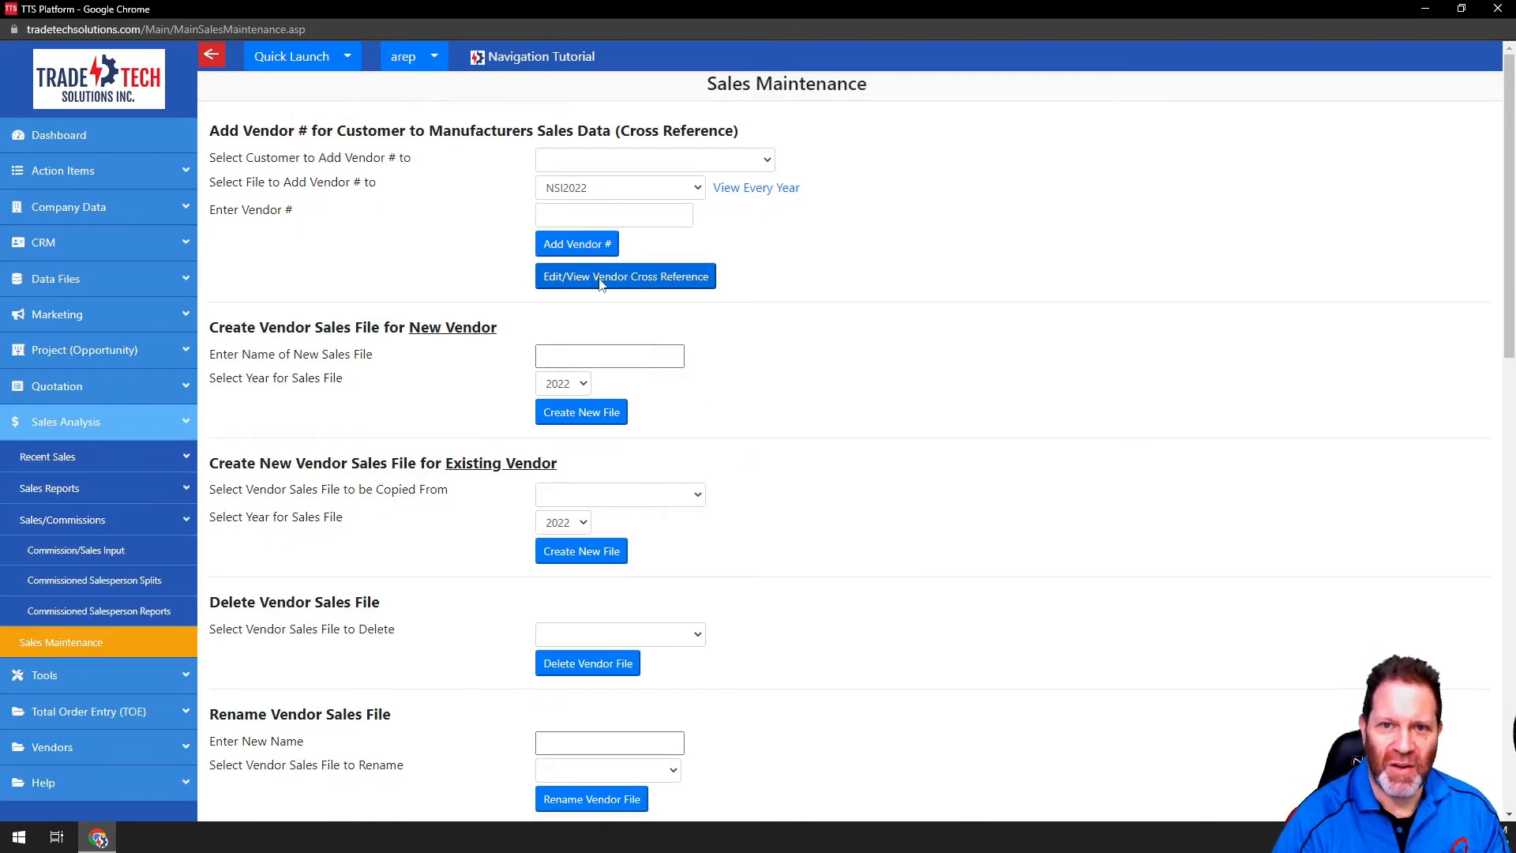
- Open the vendor cross reference for NSI2022 and find the entry for Microsoft Test Account
{"action": "left_click", "coordinate": [600, 281]}
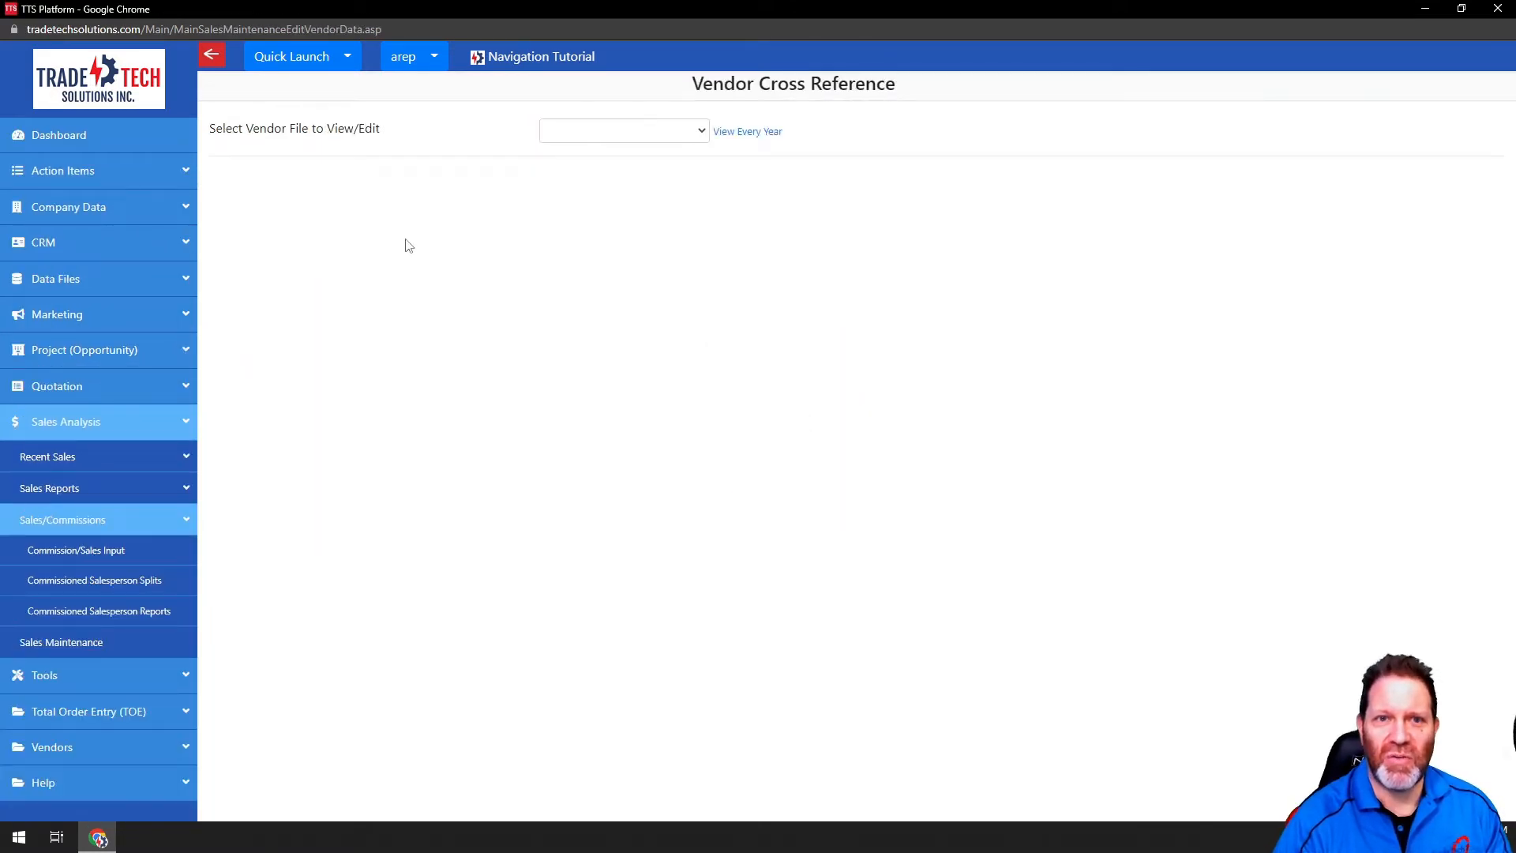
{"action": "left_click", "coordinate": [701, 133]}
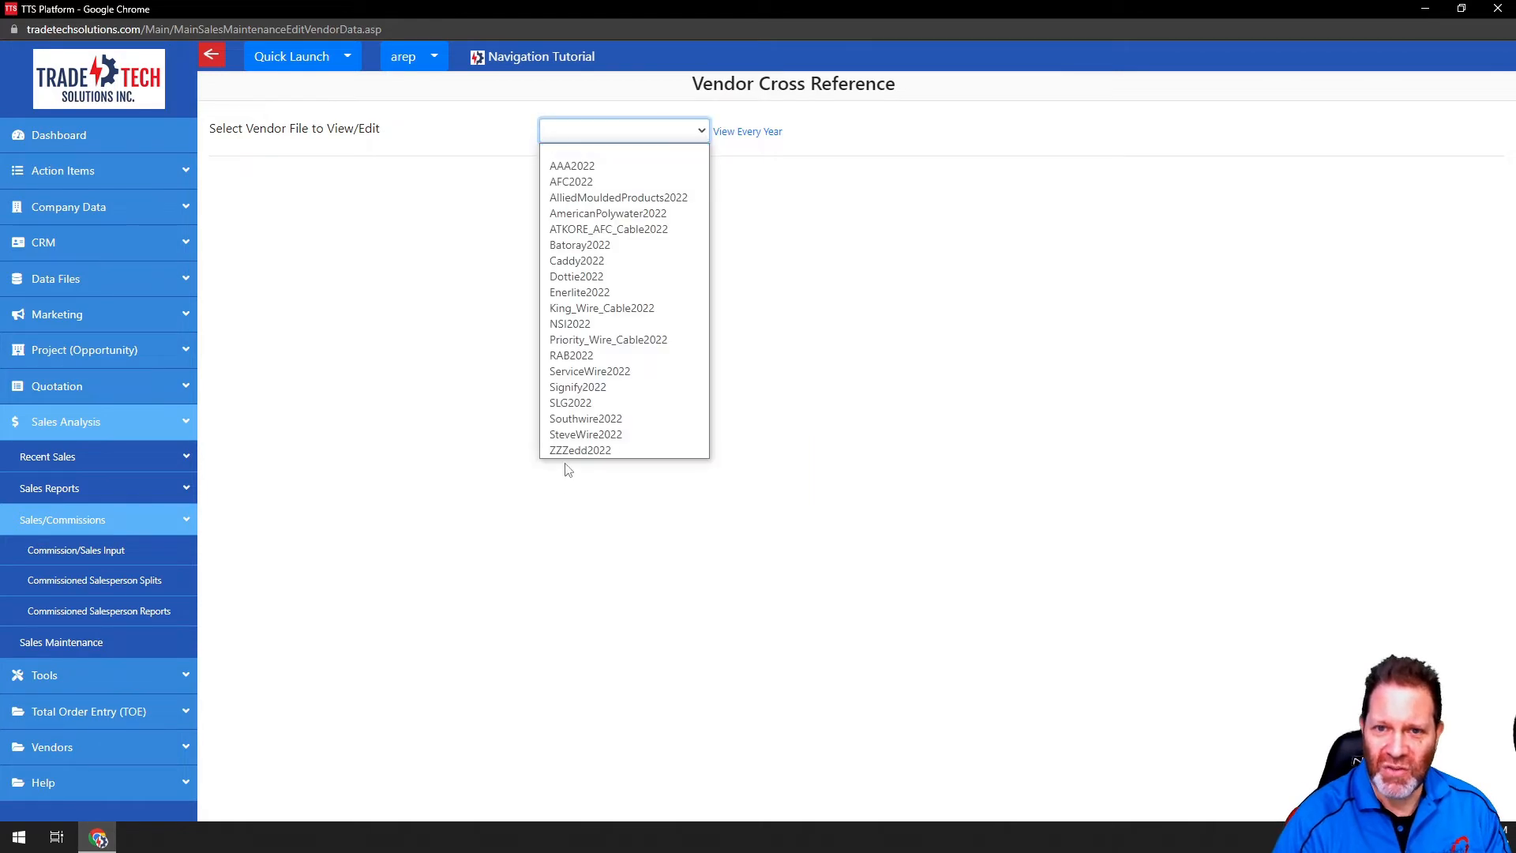
{"action": "left_click", "coordinate": [575, 325]}
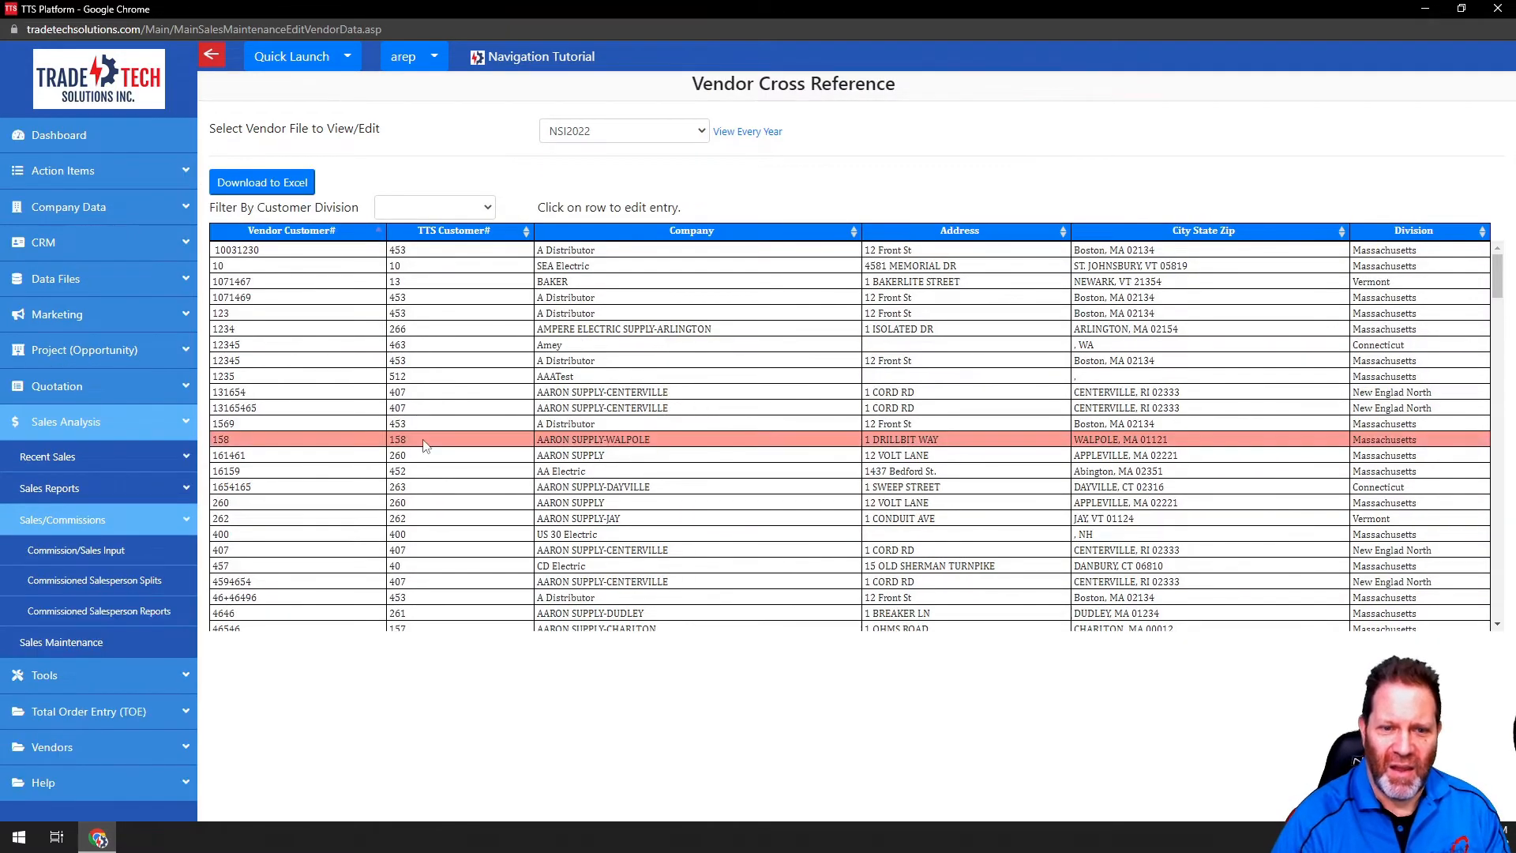
{"action": "scroll", "coordinate": [466, 300], "scroll_direction": "down", "scroll_amount": 20}
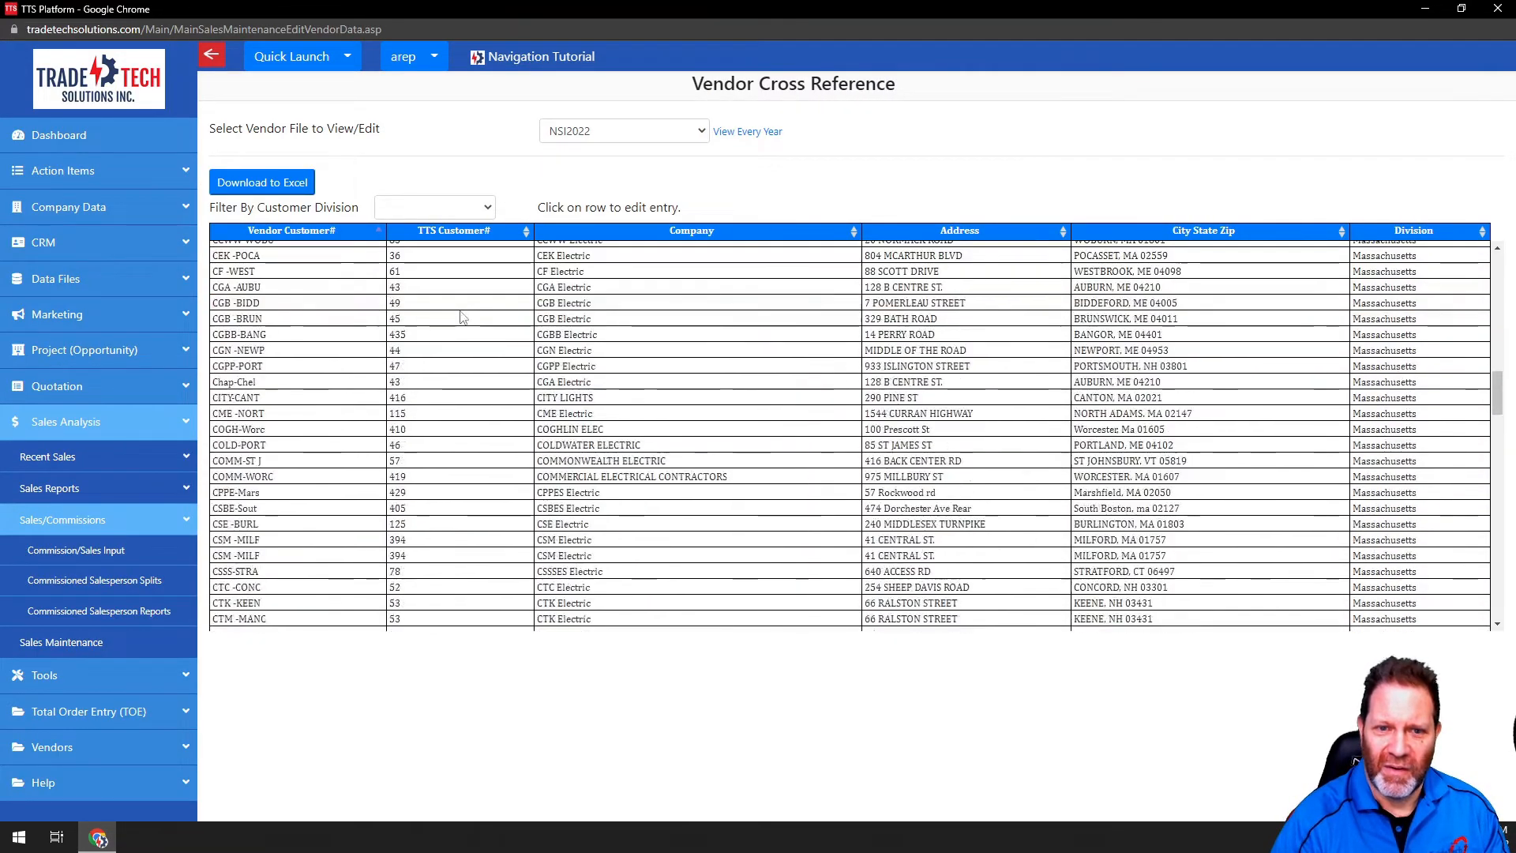
{"action": "scroll", "coordinate": [264, 390], "scroll_direction": "down", "scroll_amount": 5}
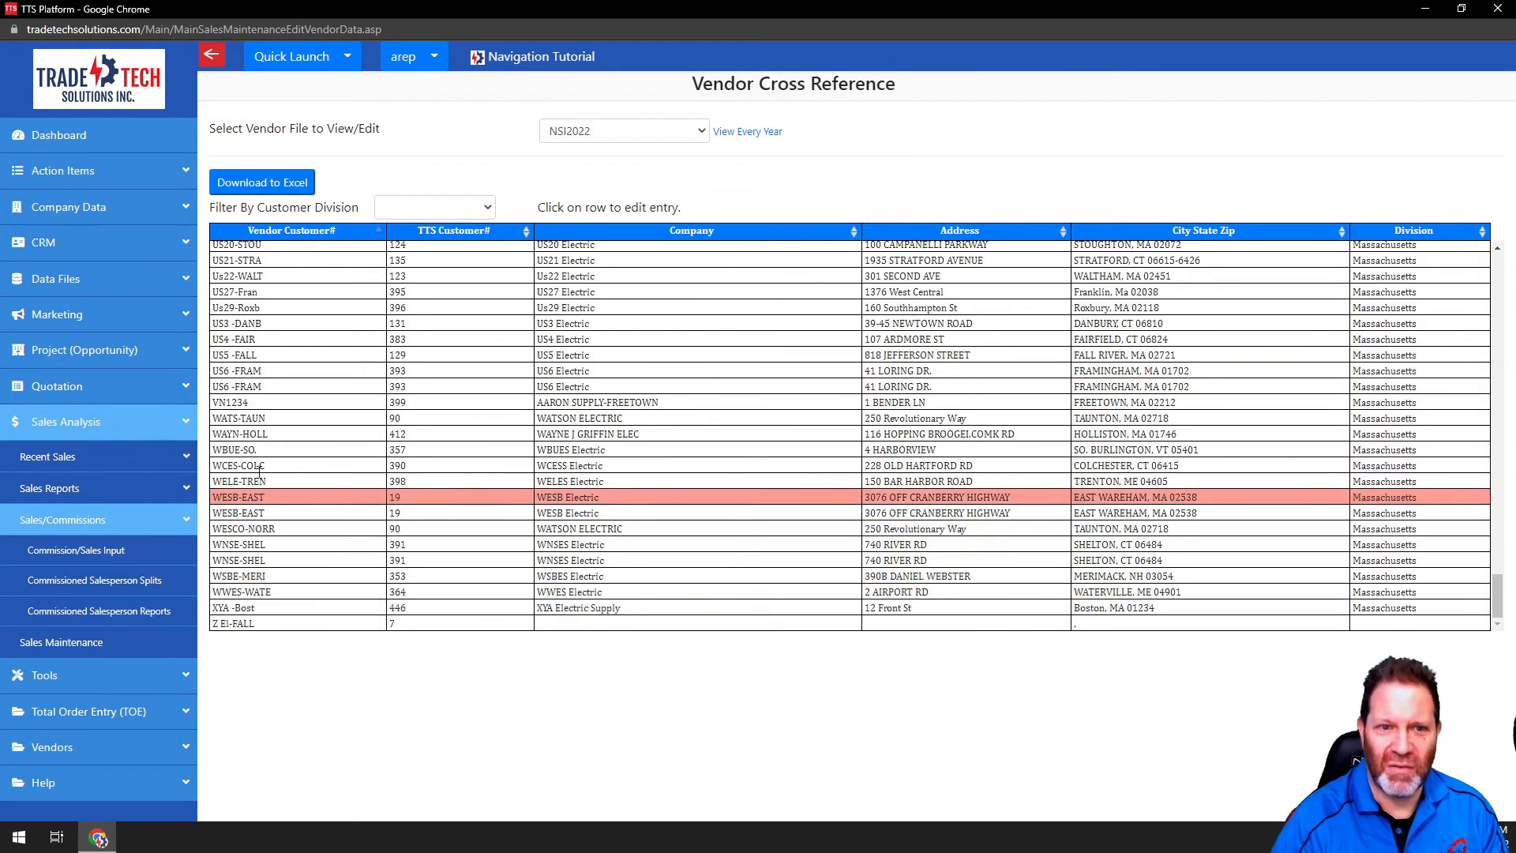
{"action": "scroll", "coordinate": [289, 394], "scroll_direction": "up", "scroll_amount": 3}
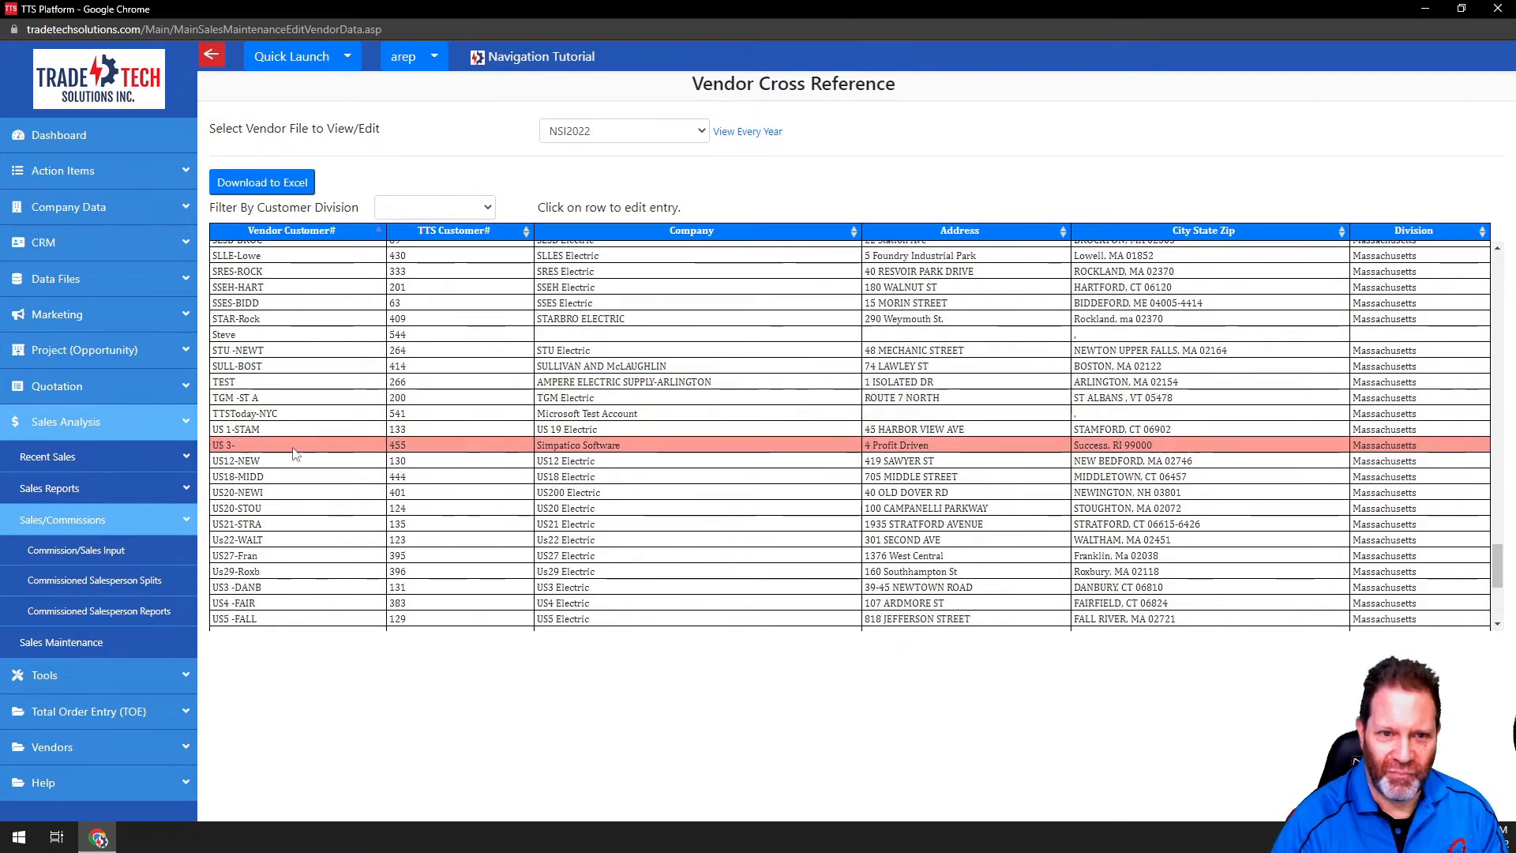
{"action": "scroll", "coordinate": [293, 454], "scroll_direction": "up", "scroll_amount": 3}
{"action": "scroll", "coordinate": [294, 456], "scroll_direction": "down", "scroll_amount": 3}
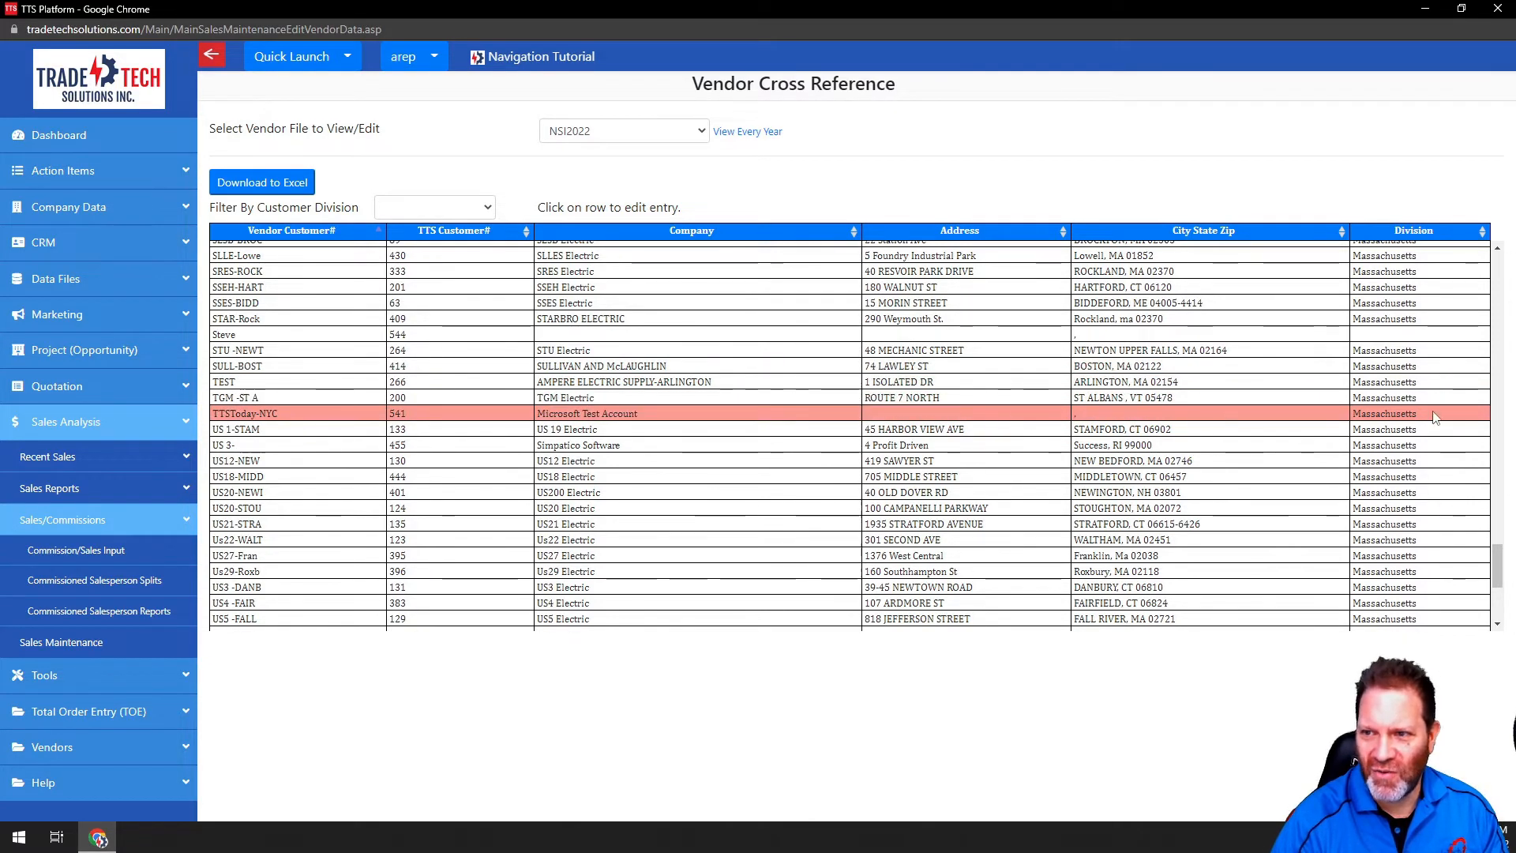
- Open the Microsoft Test Account entry for editing, view its customer choices, and close it without saving
{"action": "left_click", "coordinate": [282, 418]}
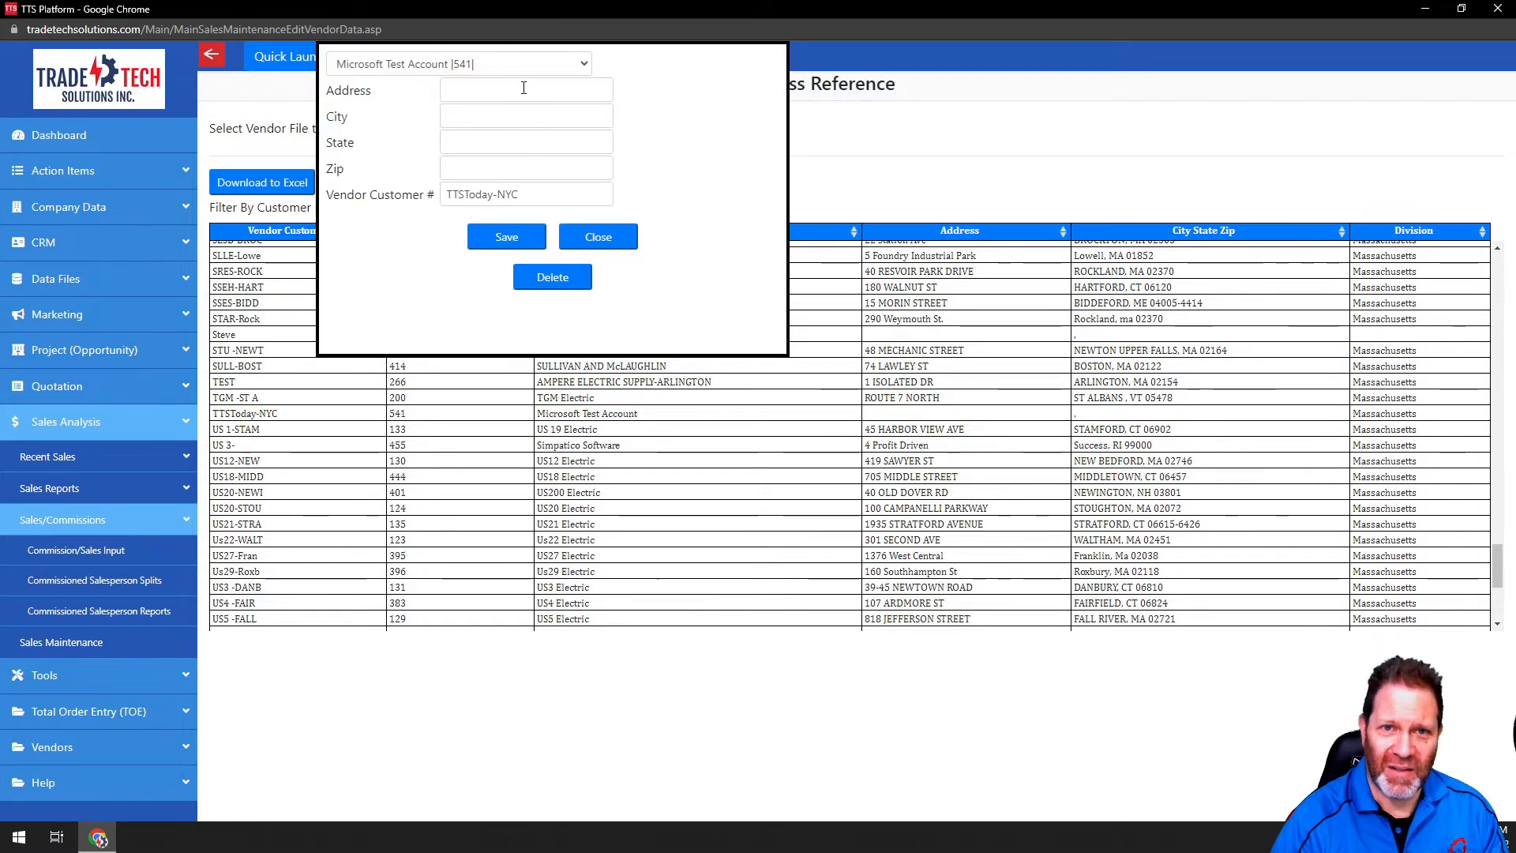
{"action": "left_click", "coordinate": [583, 66]}
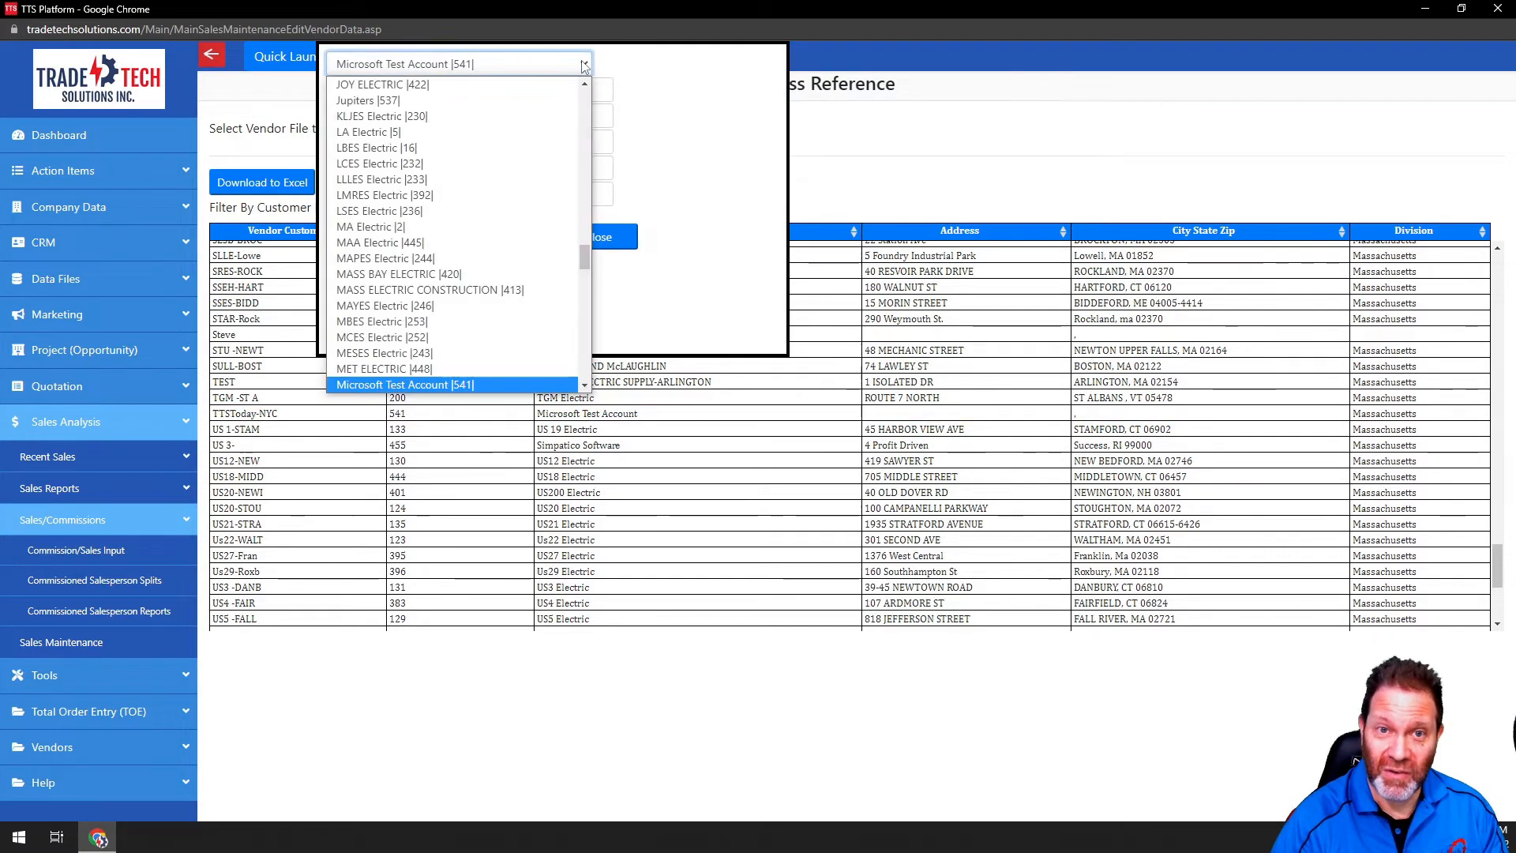
{"action": "left_click", "coordinate": [742, 182]}
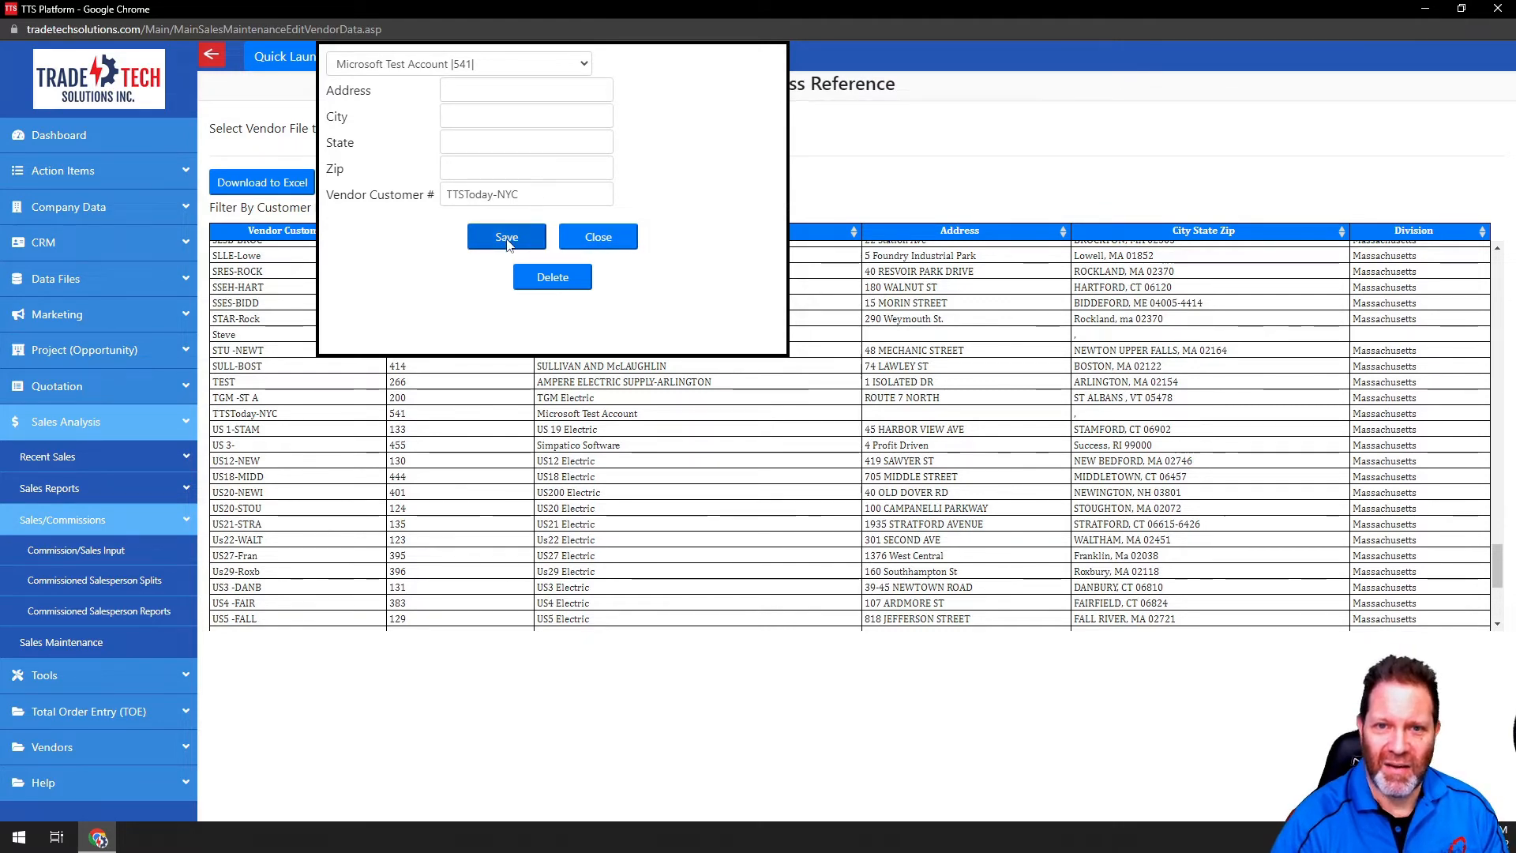
{"action": "left_click", "coordinate": [596, 235]}
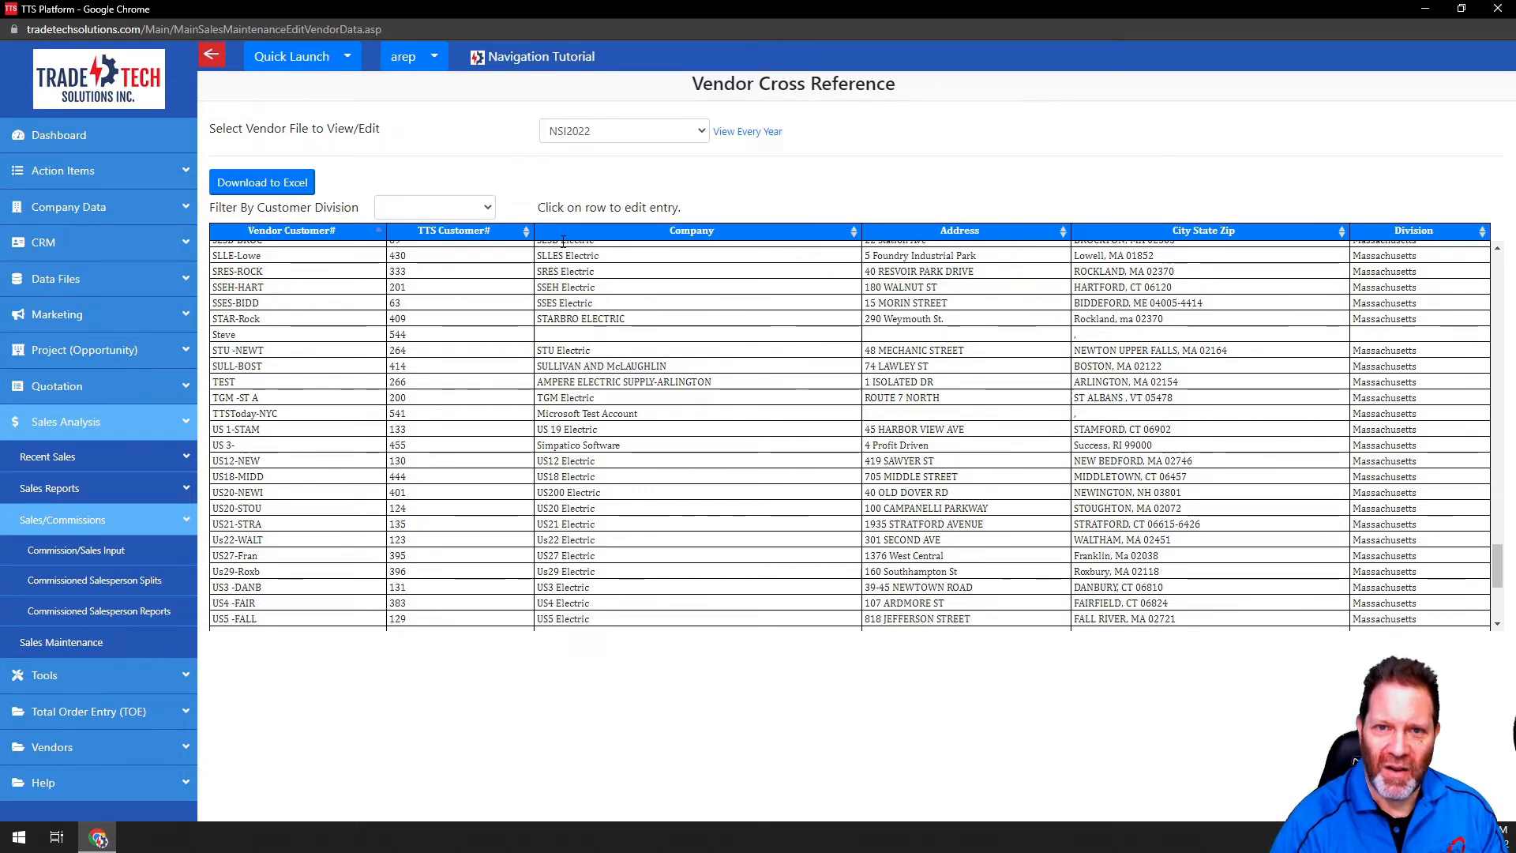
- Filter the cross-reference list by the Connecticut customer division and switch the filter to Massachusetts
{"action": "left_click", "coordinate": [490, 208]}
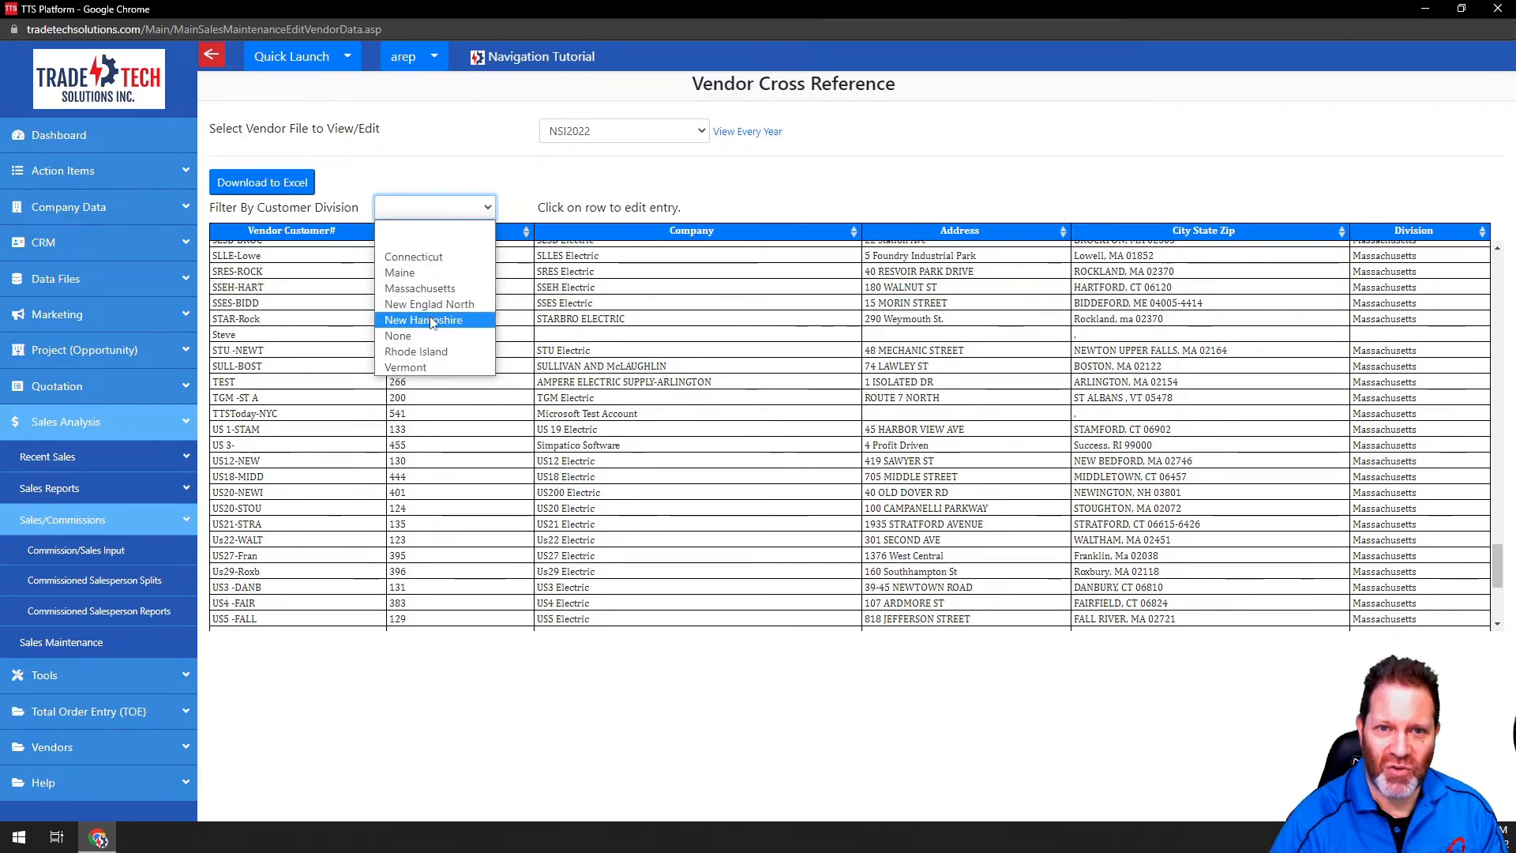
{"action": "left_click", "coordinate": [434, 258]}
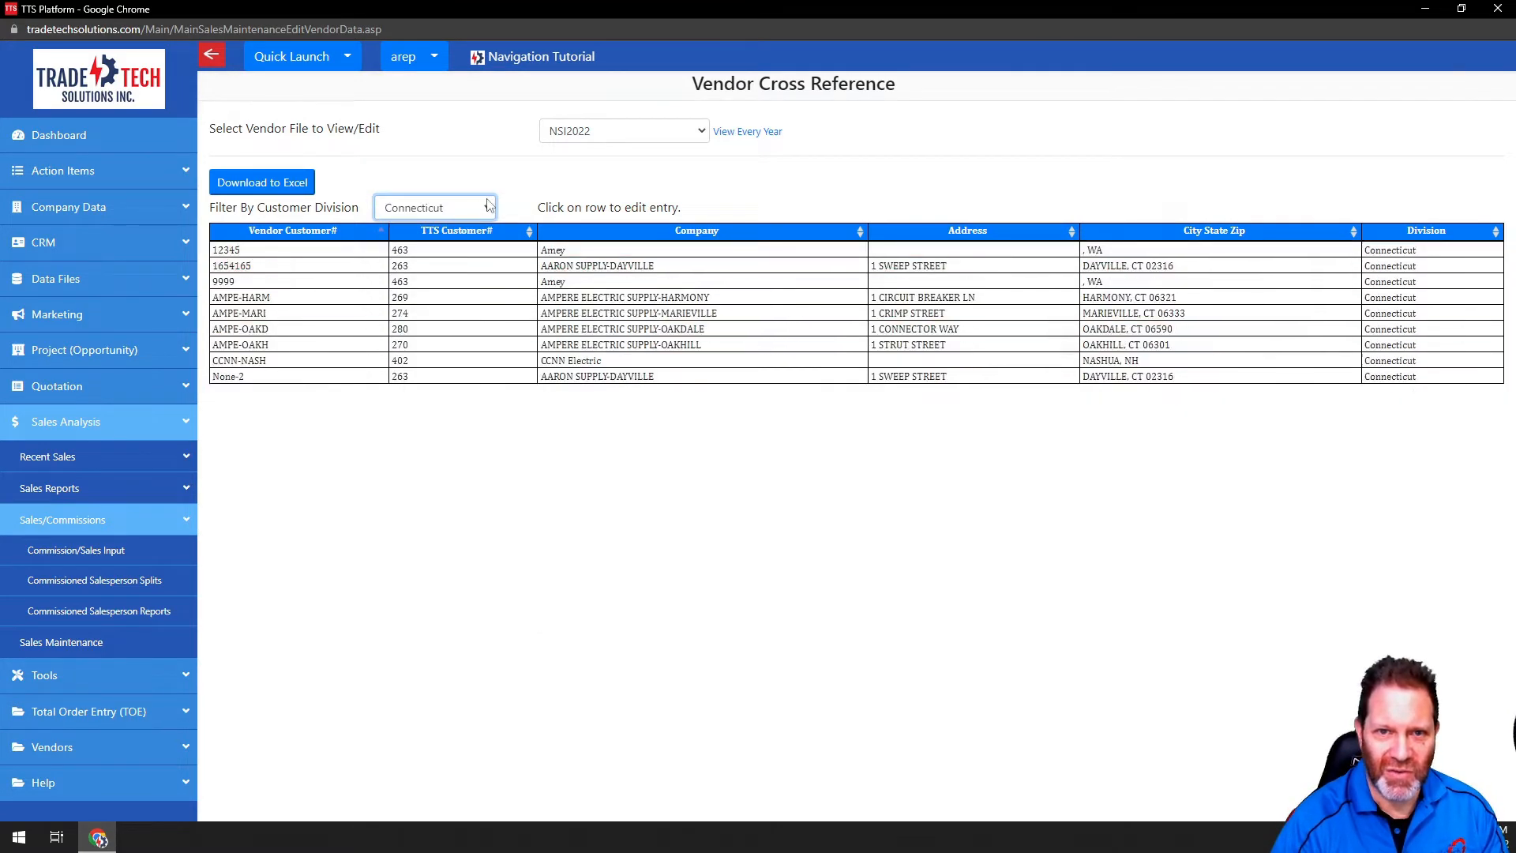
{"action": "left_click", "coordinate": [489, 206]}
{"action": "key", "text": "Escape"}
{"action": "left_click", "coordinate": [423, 287]}
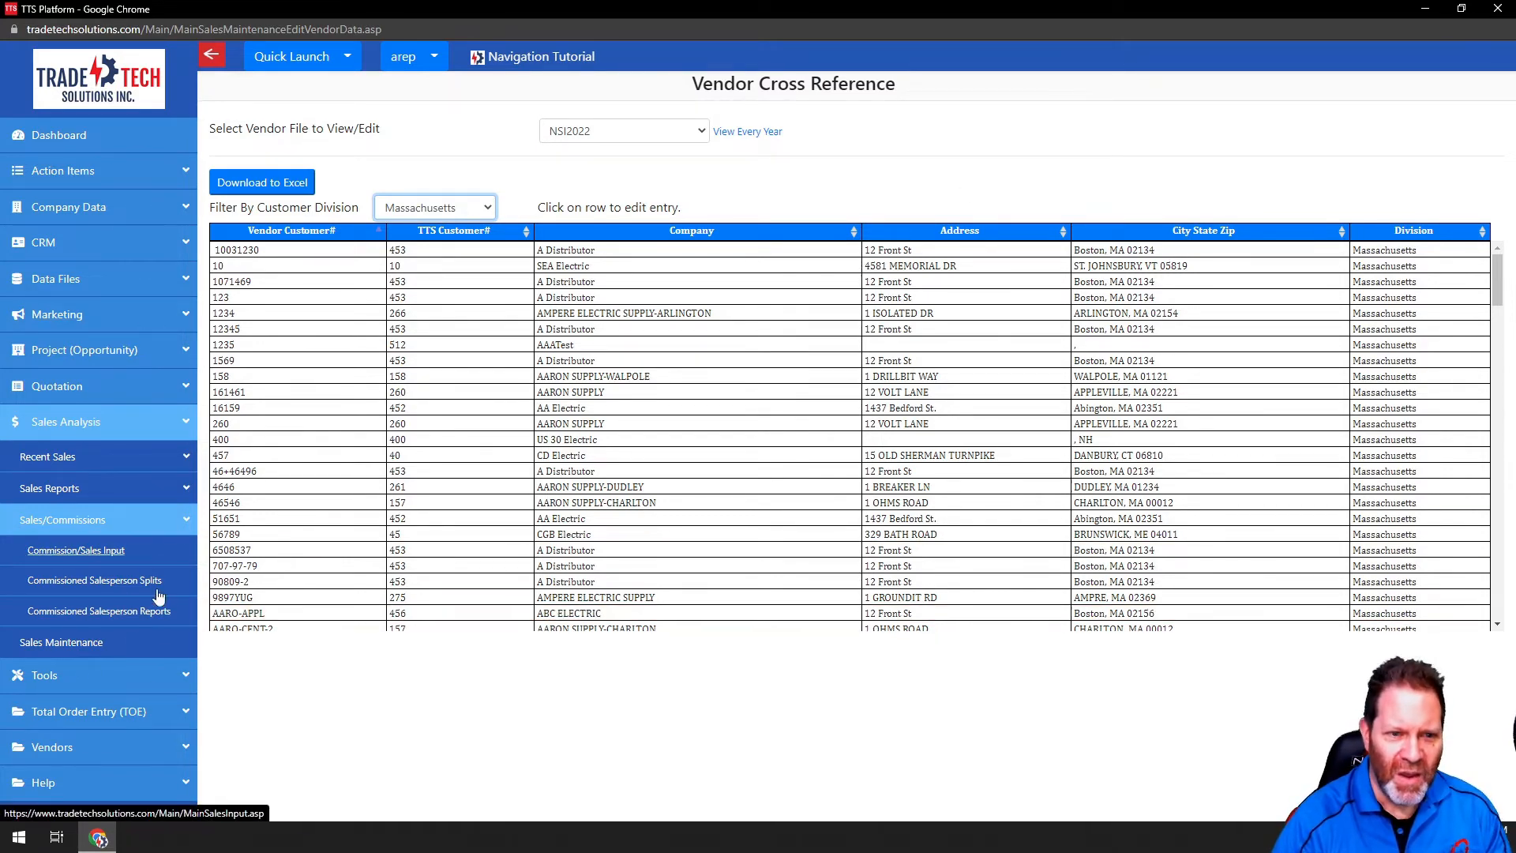
- Open Sales Maintenance and create a new vendor's sales file named SteveTTSToday for the year 2023
{"action": "left_click", "coordinate": [60, 652]}
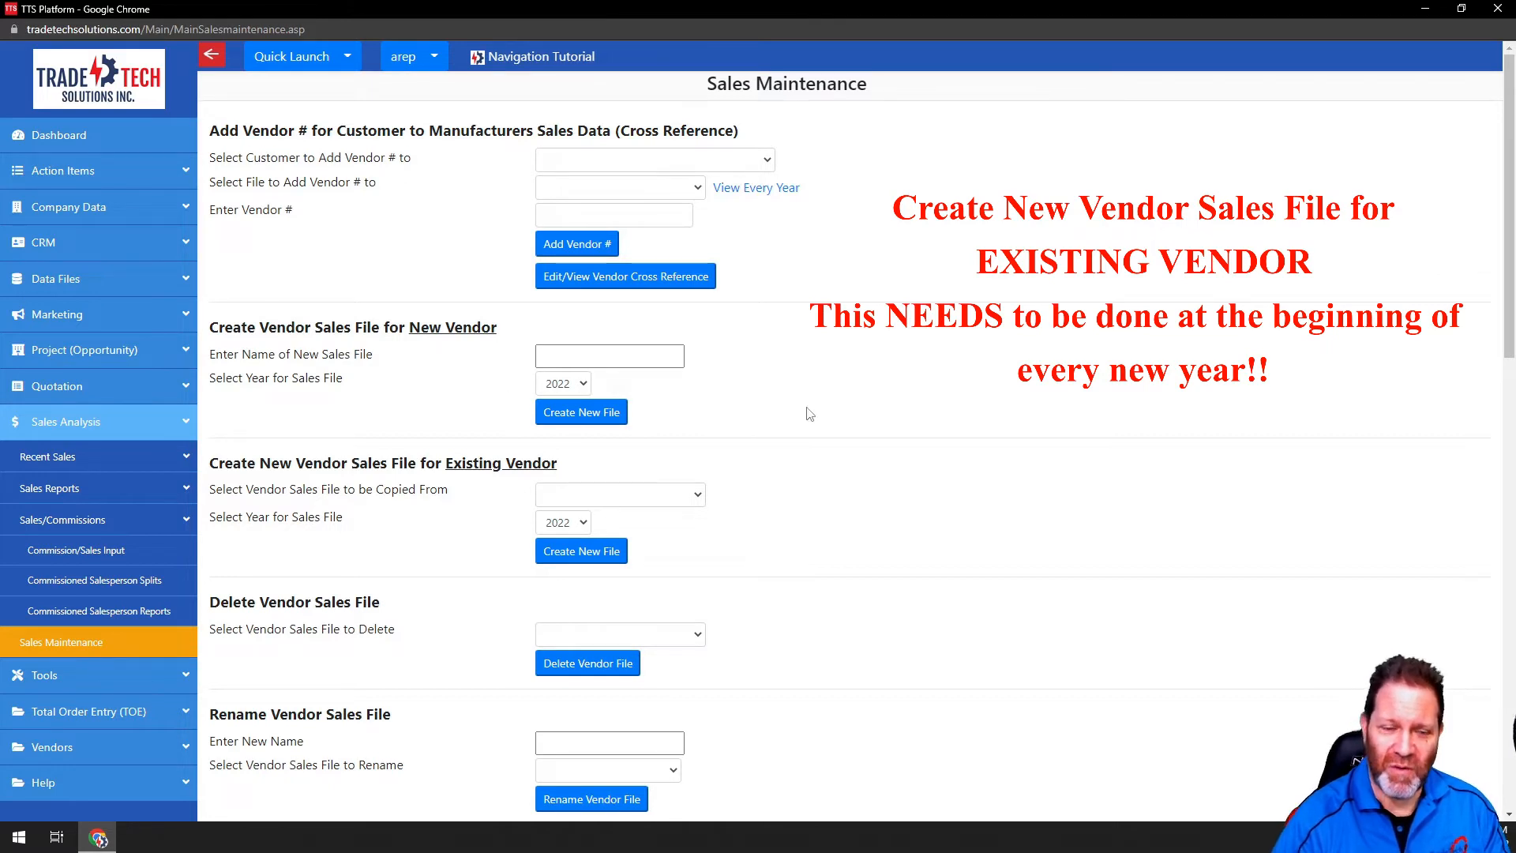
{"action": "left_click", "coordinate": [584, 385]}
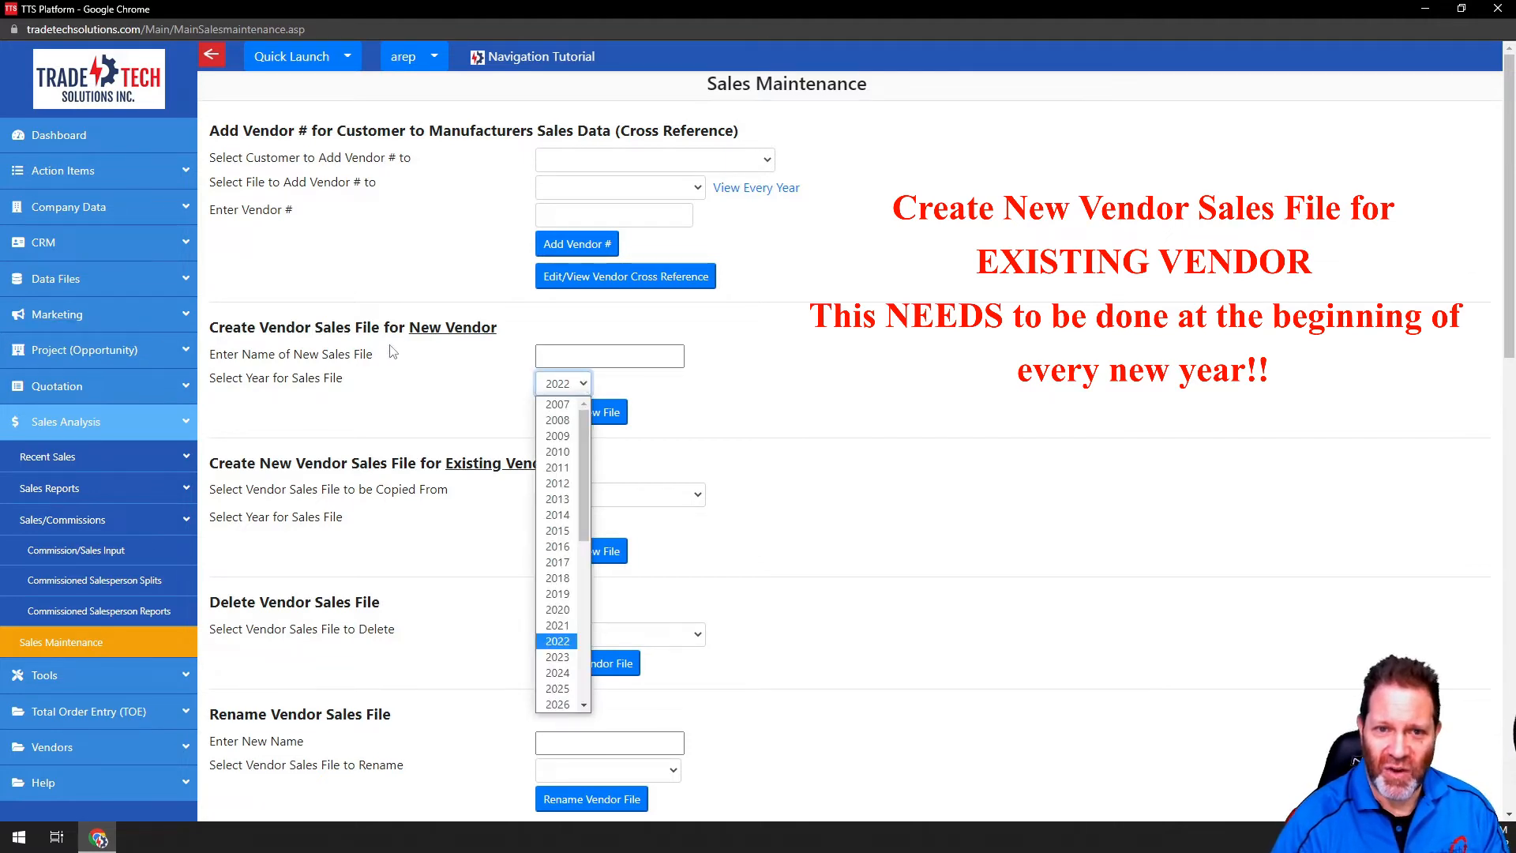
{"action": "left_click", "coordinate": [690, 416]}
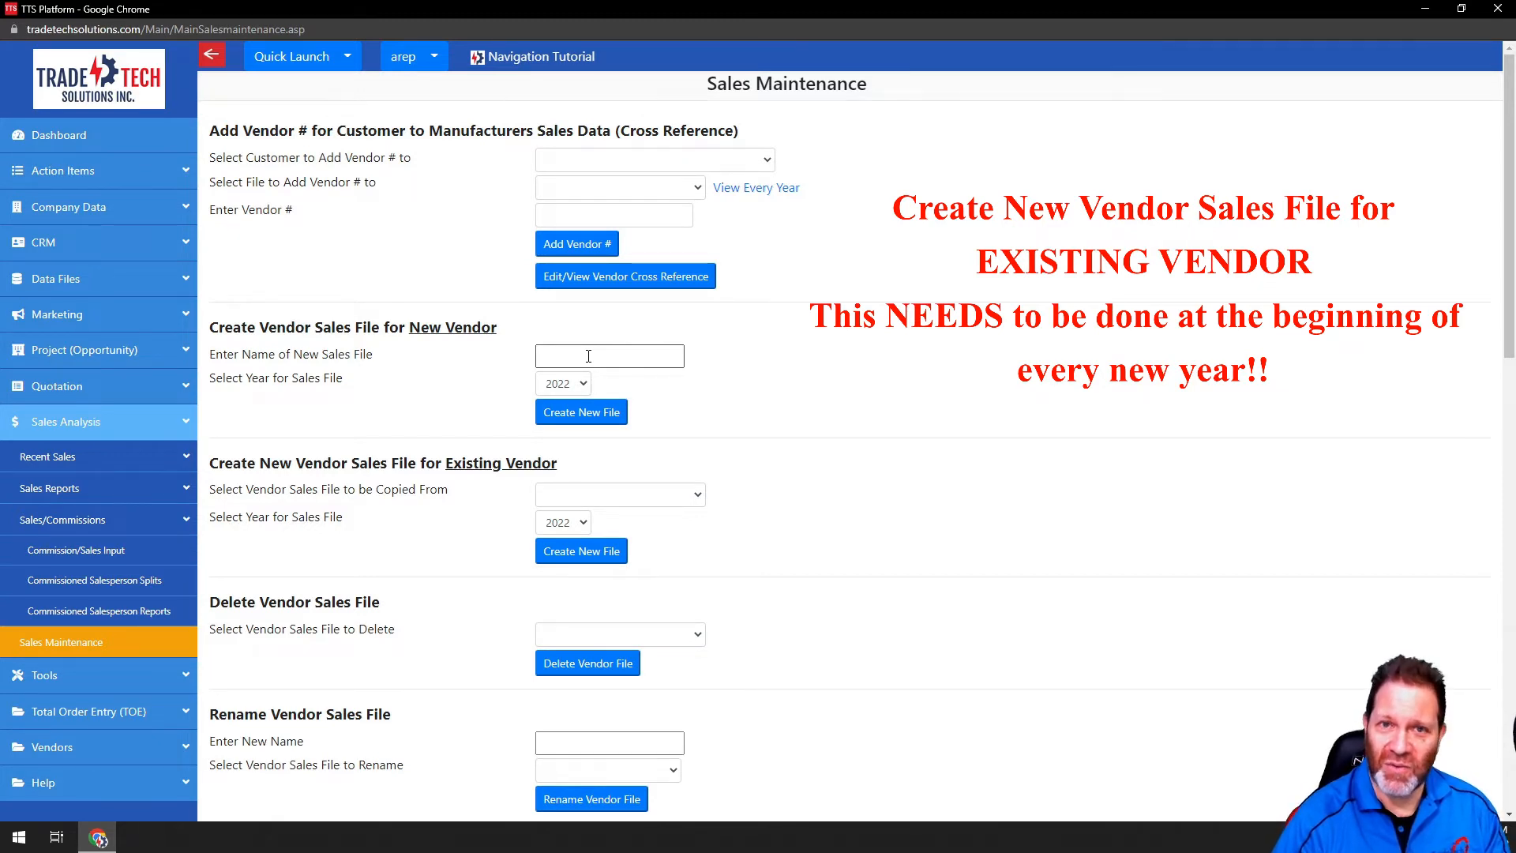
{"action": "left_click", "coordinate": [546, 356]}
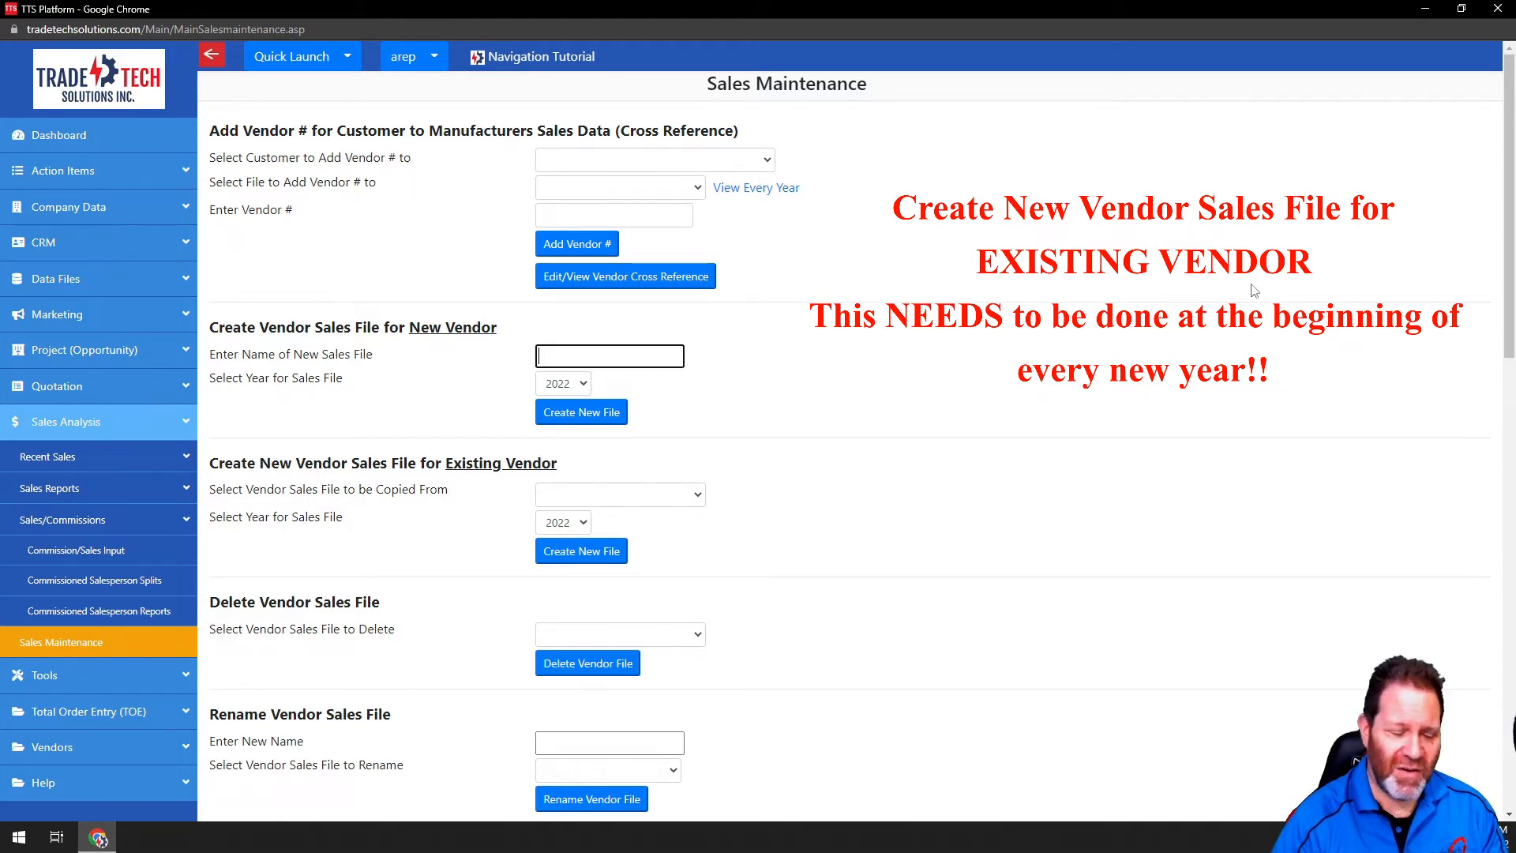
{"action": "type", "text": "Steve"}
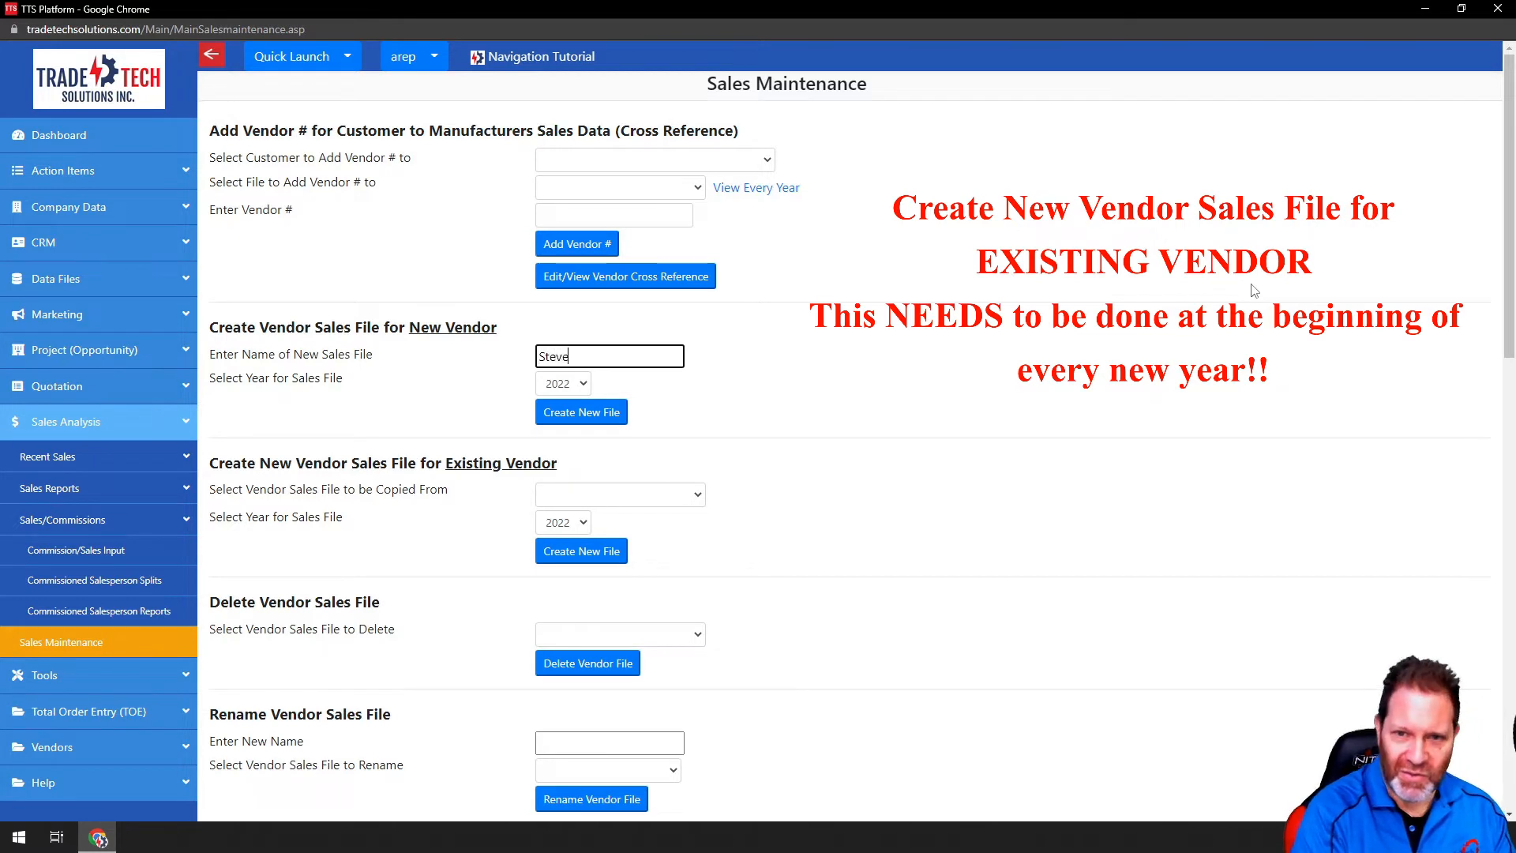
{"action": "type", "text": "TT"}
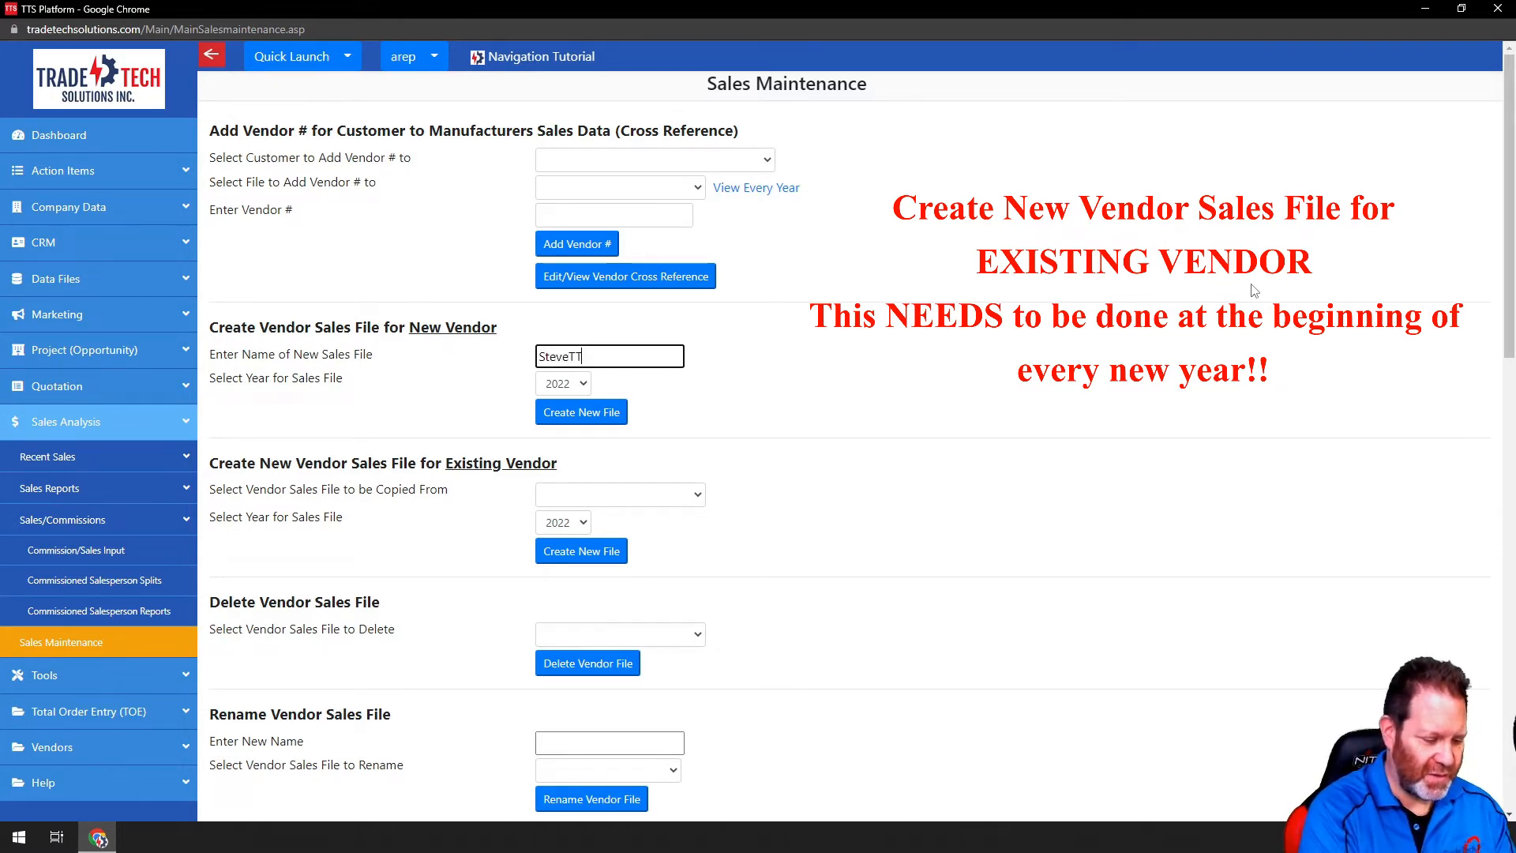
{"action": "type", "text": "SToday"}
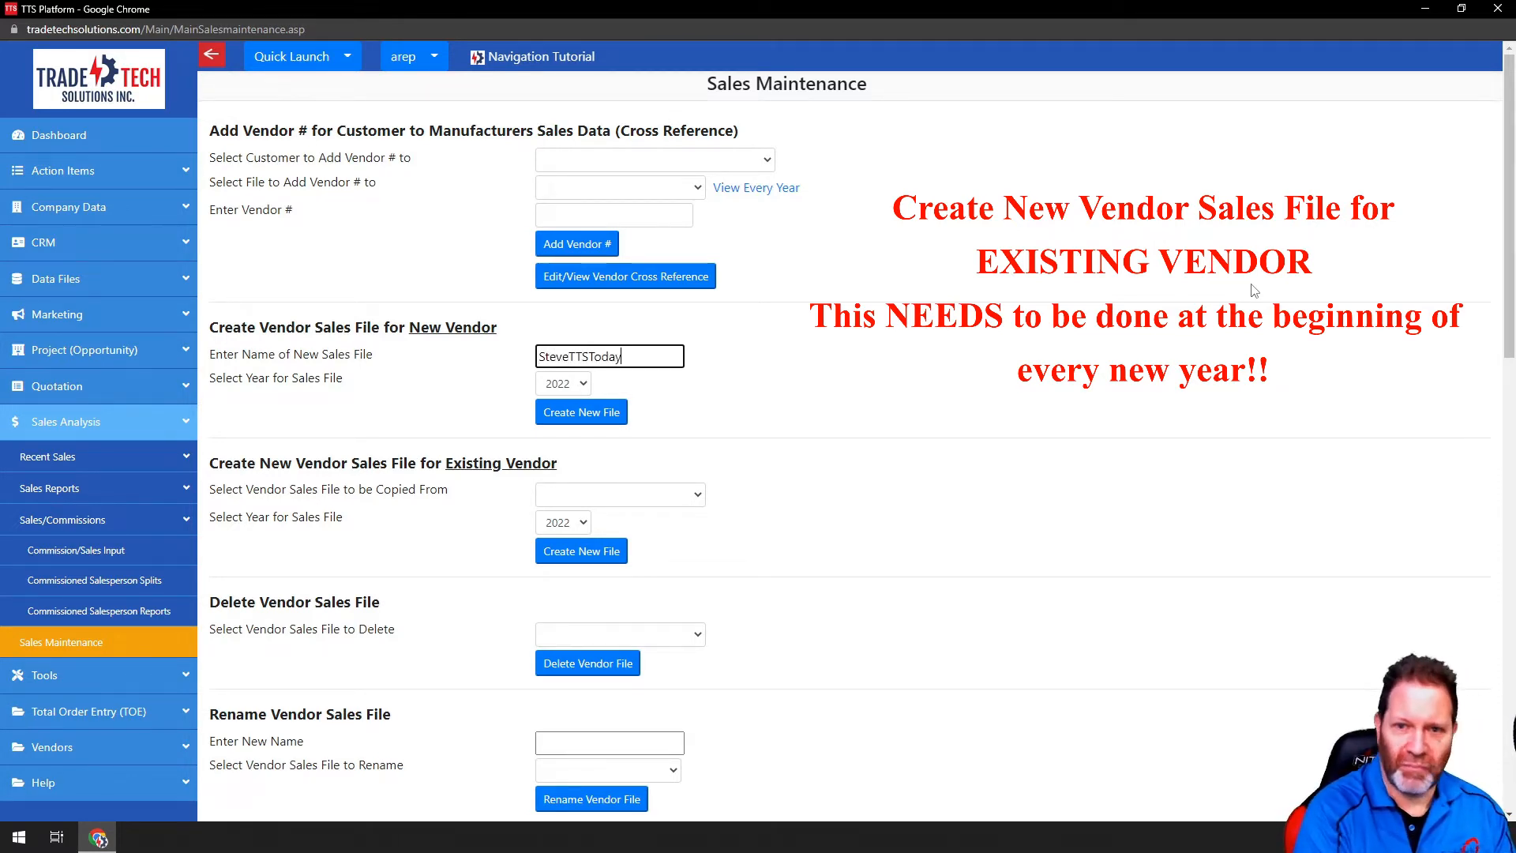
{"action": "left_click", "coordinate": [584, 385]}
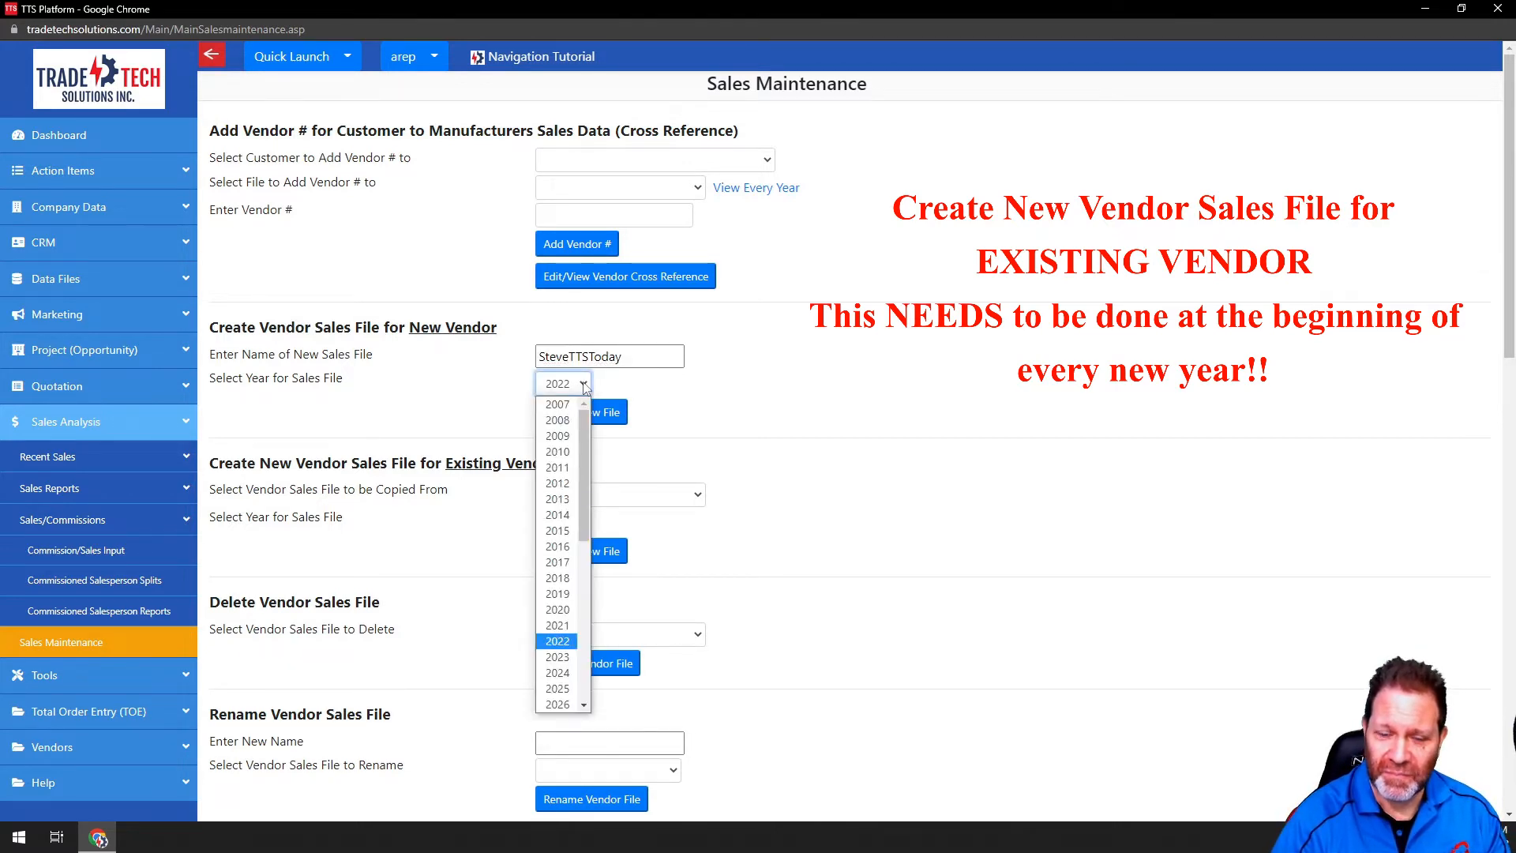
{"action": "left_click", "coordinate": [562, 659]}
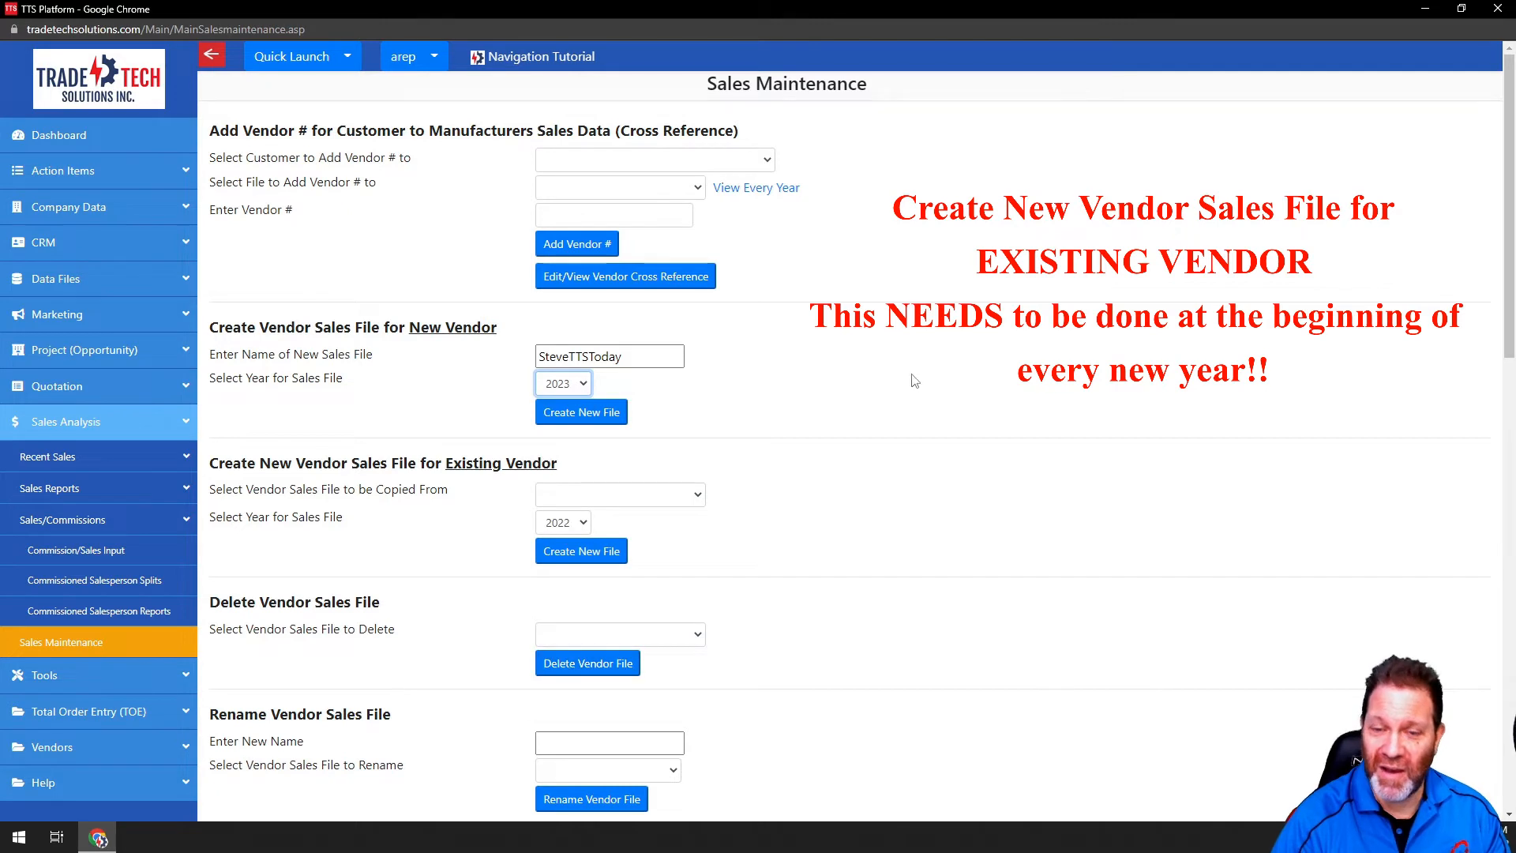
{"action": "left_click", "coordinate": [589, 412]}
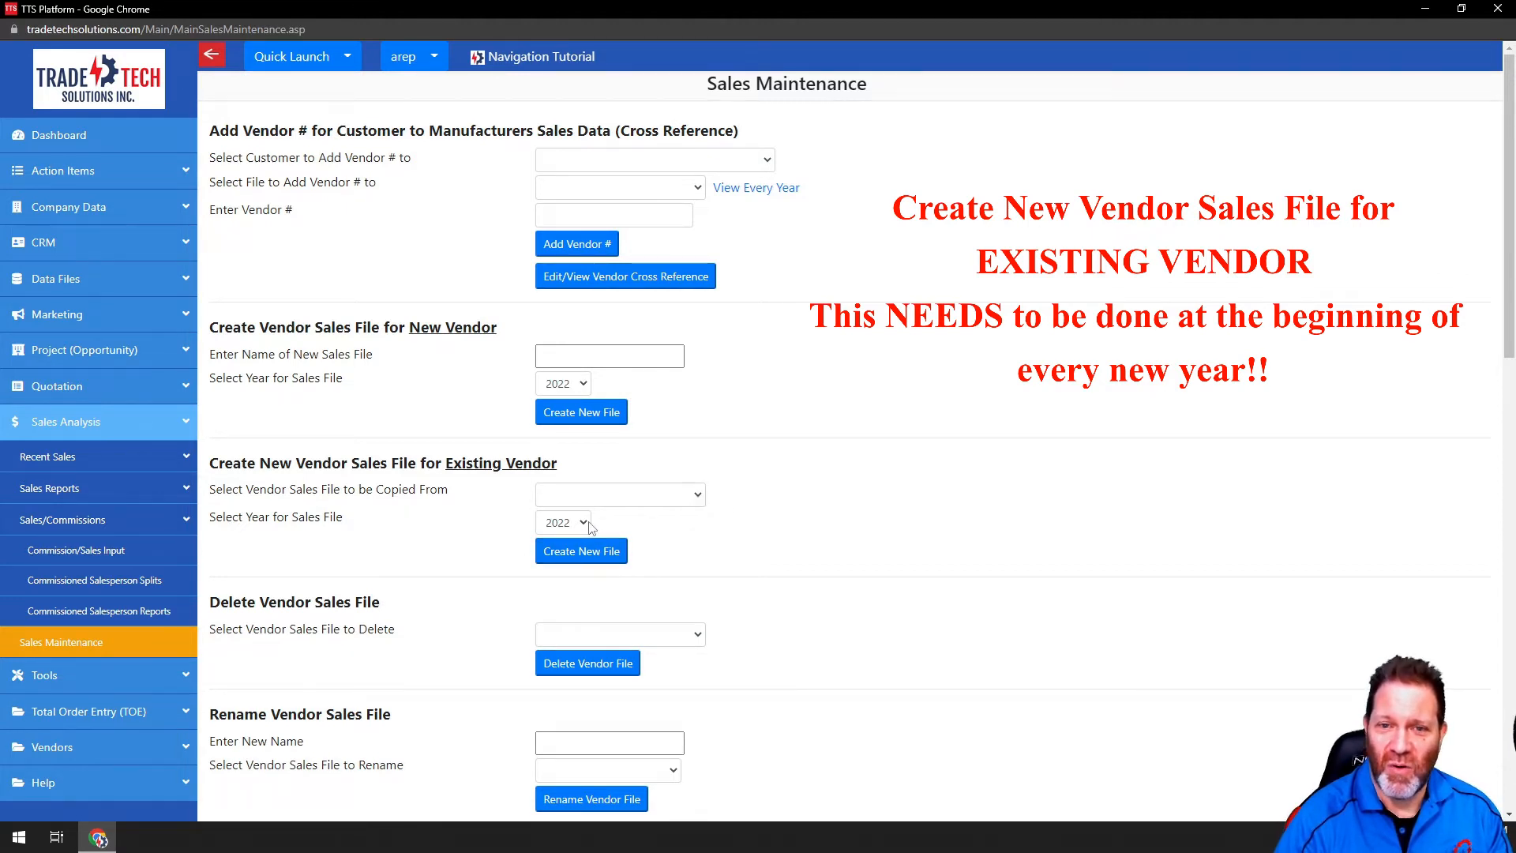
- Create a 2023 sales file for the existing vendor NSI by copying from the NSI2022 file
{"action": "left_click", "coordinate": [693, 496]}
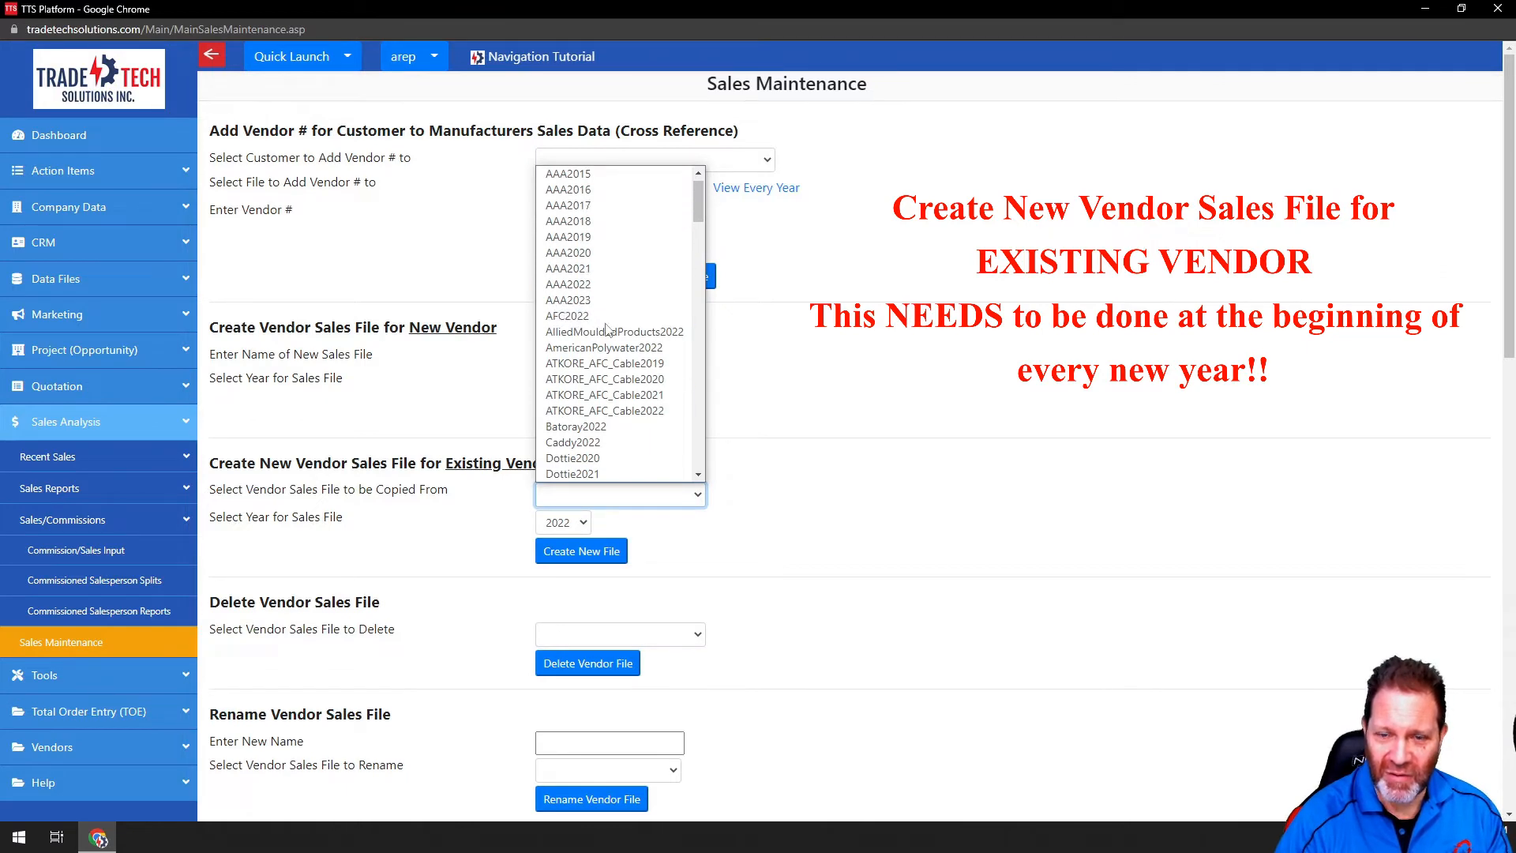
{"action": "scroll", "coordinate": [627, 414], "scroll_direction": "down", "scroll_amount": 15}
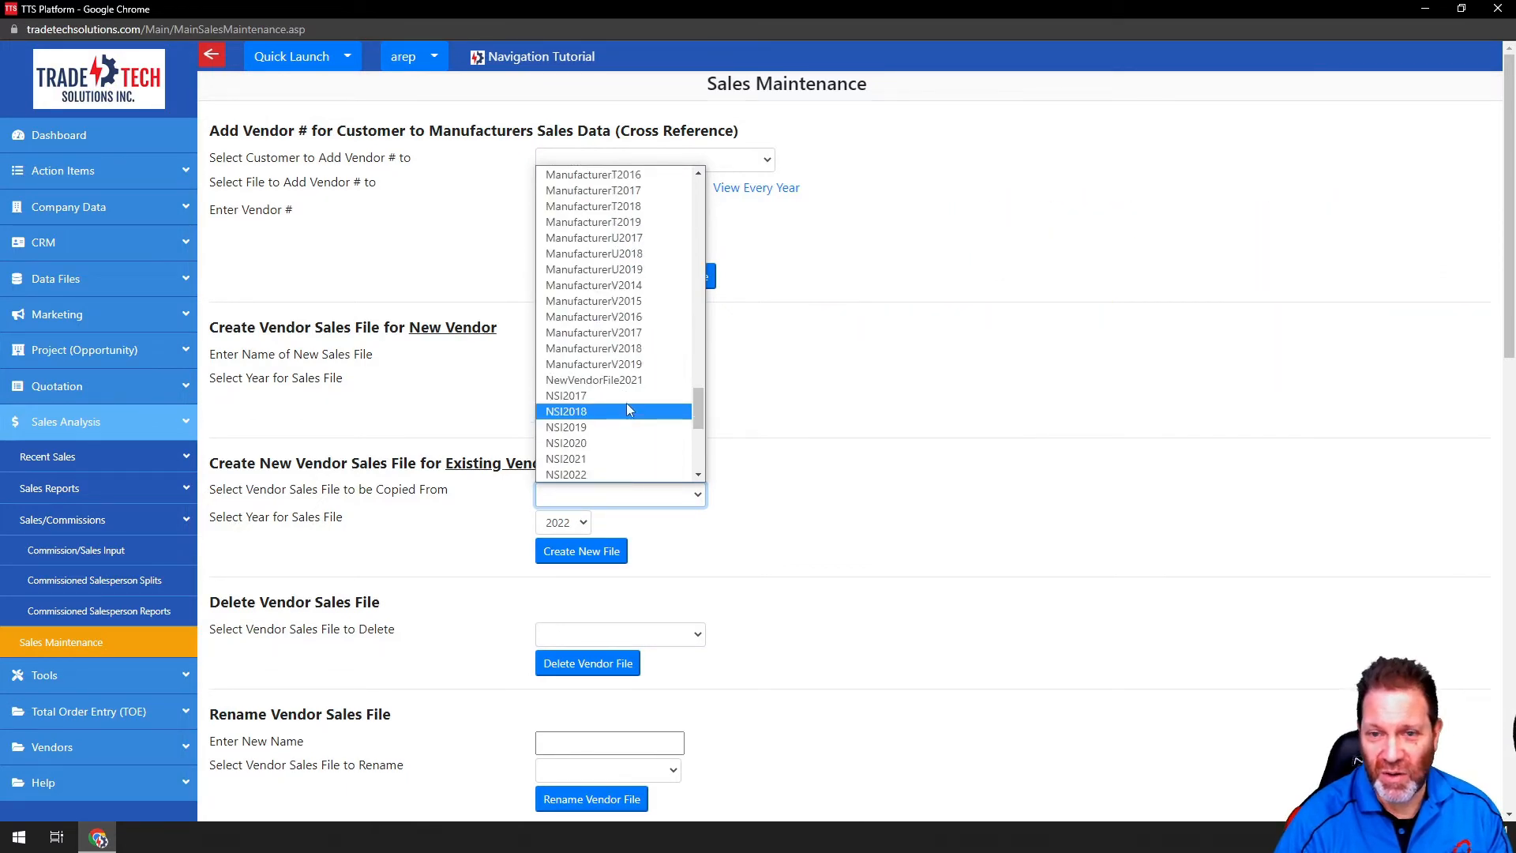
{"action": "scroll", "coordinate": [626, 404], "scroll_direction": "up", "scroll_amount": 15}
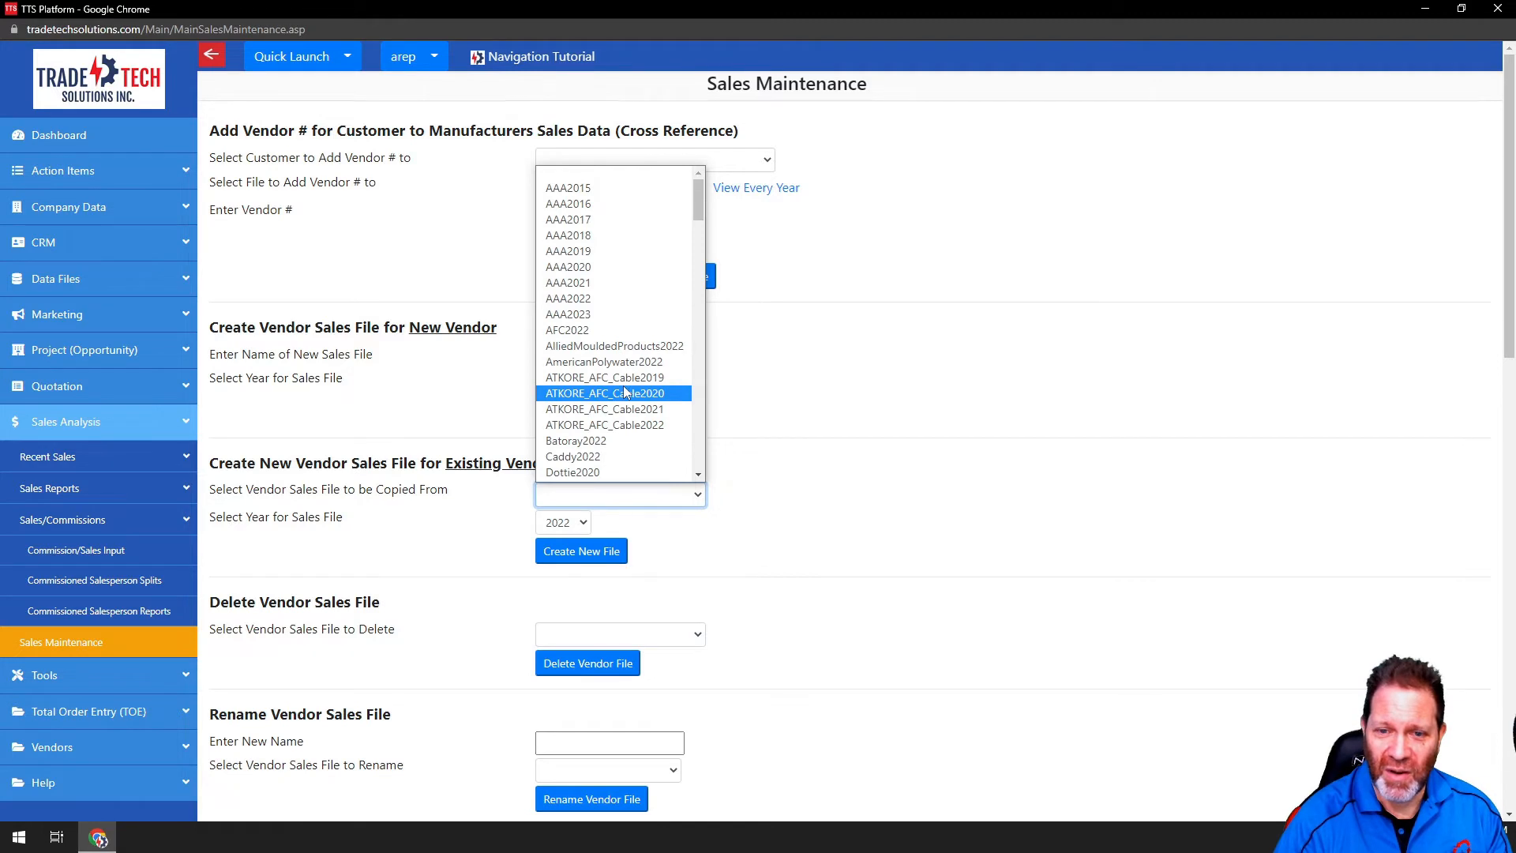
{"action": "scroll", "coordinate": [636, 357], "scroll_direction": "down", "scroll_amount": 15}
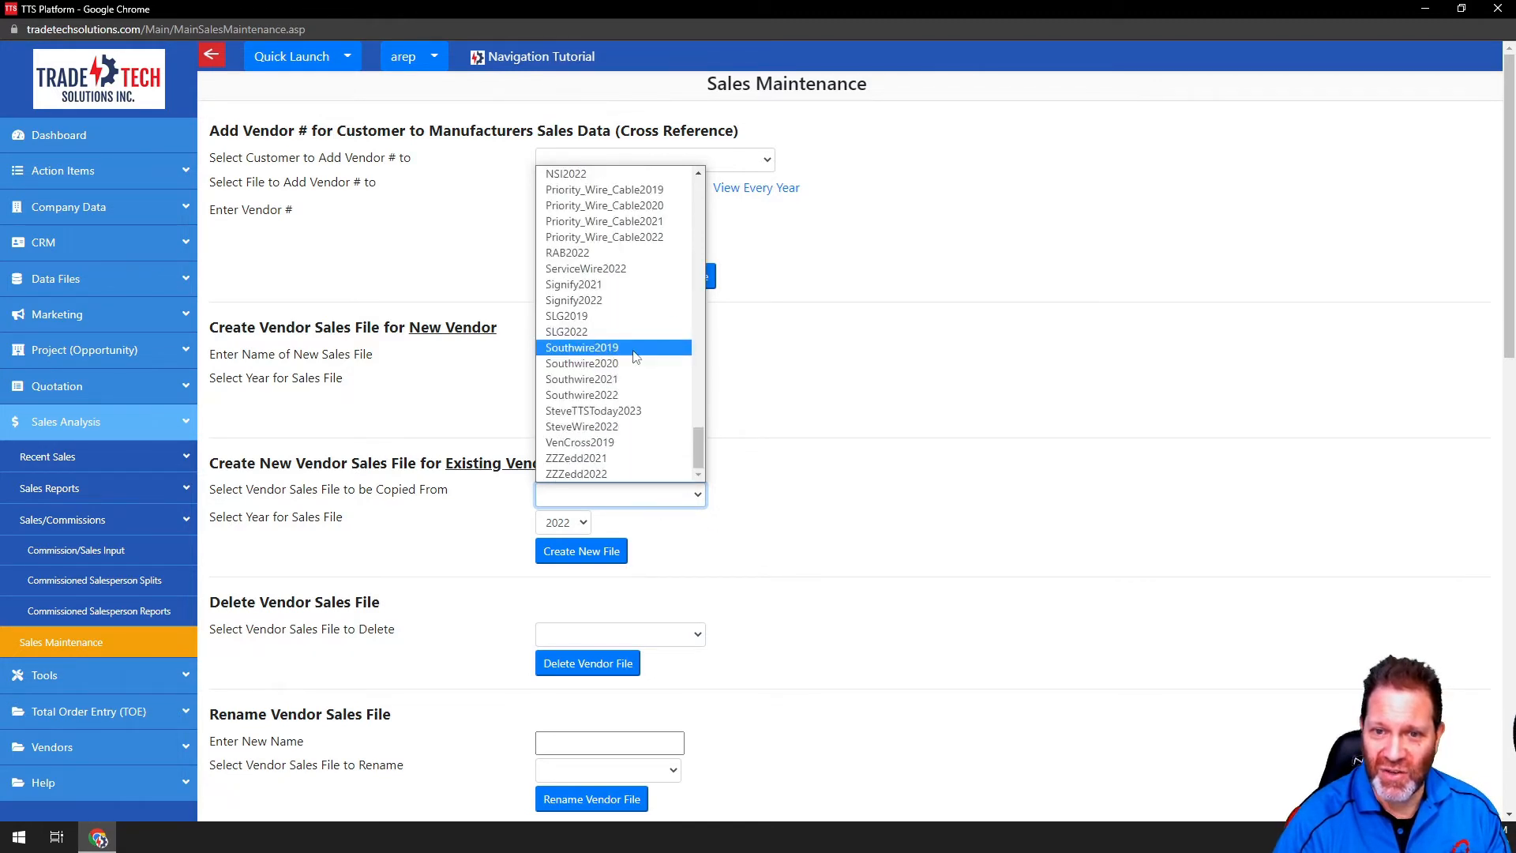
{"action": "scroll", "coordinate": [634, 367], "scroll_direction": "up", "scroll_amount": 4}
{"action": "scroll", "coordinate": [624, 426], "scroll_direction": "down", "scroll_amount": 4}
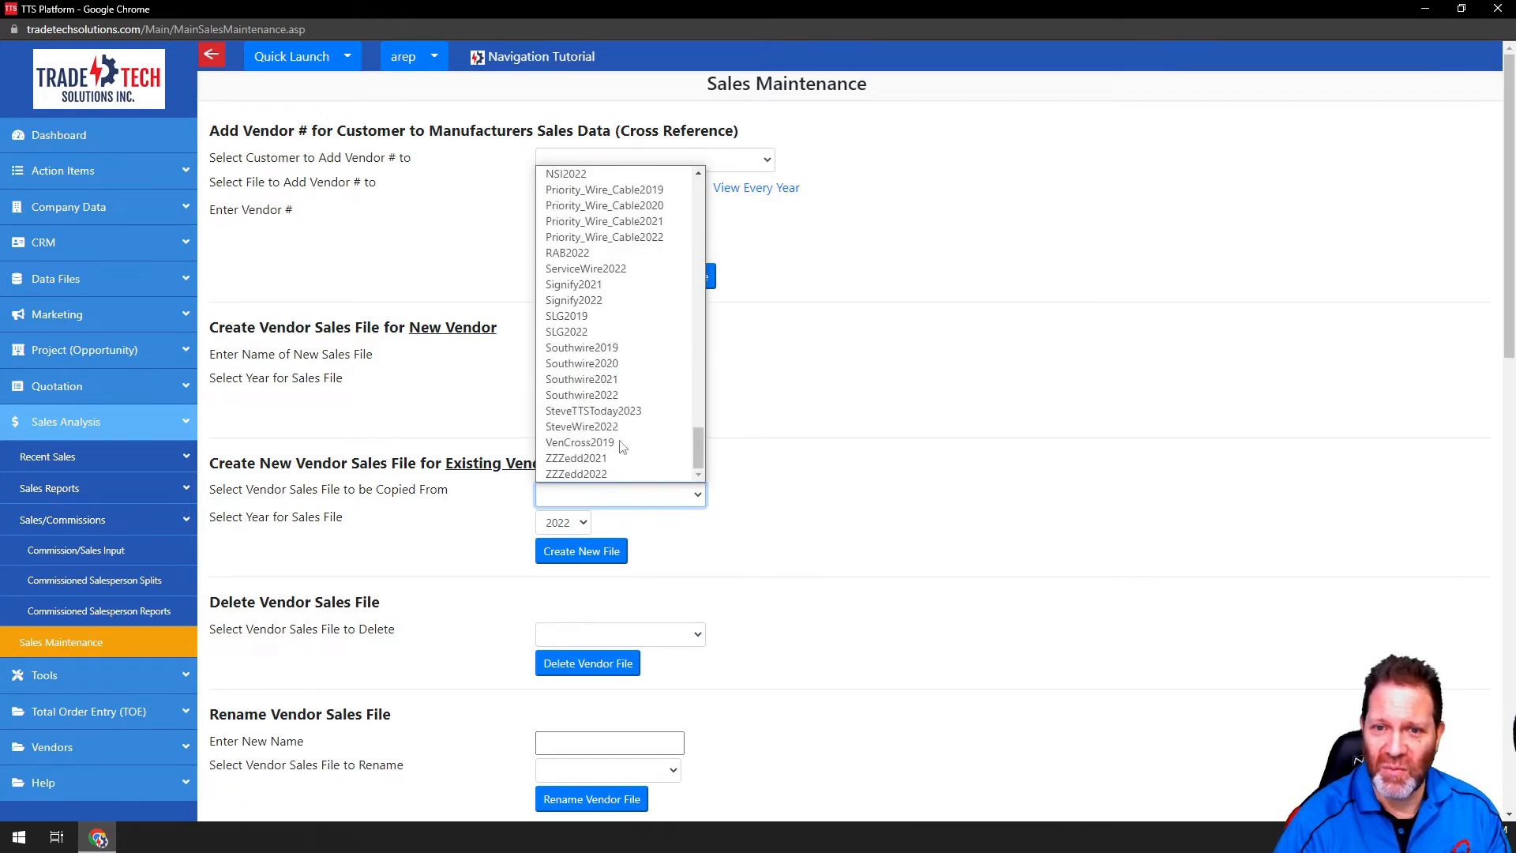
{"action": "scroll", "coordinate": [598, 296], "scroll_direction": "up", "scroll_amount": 3}
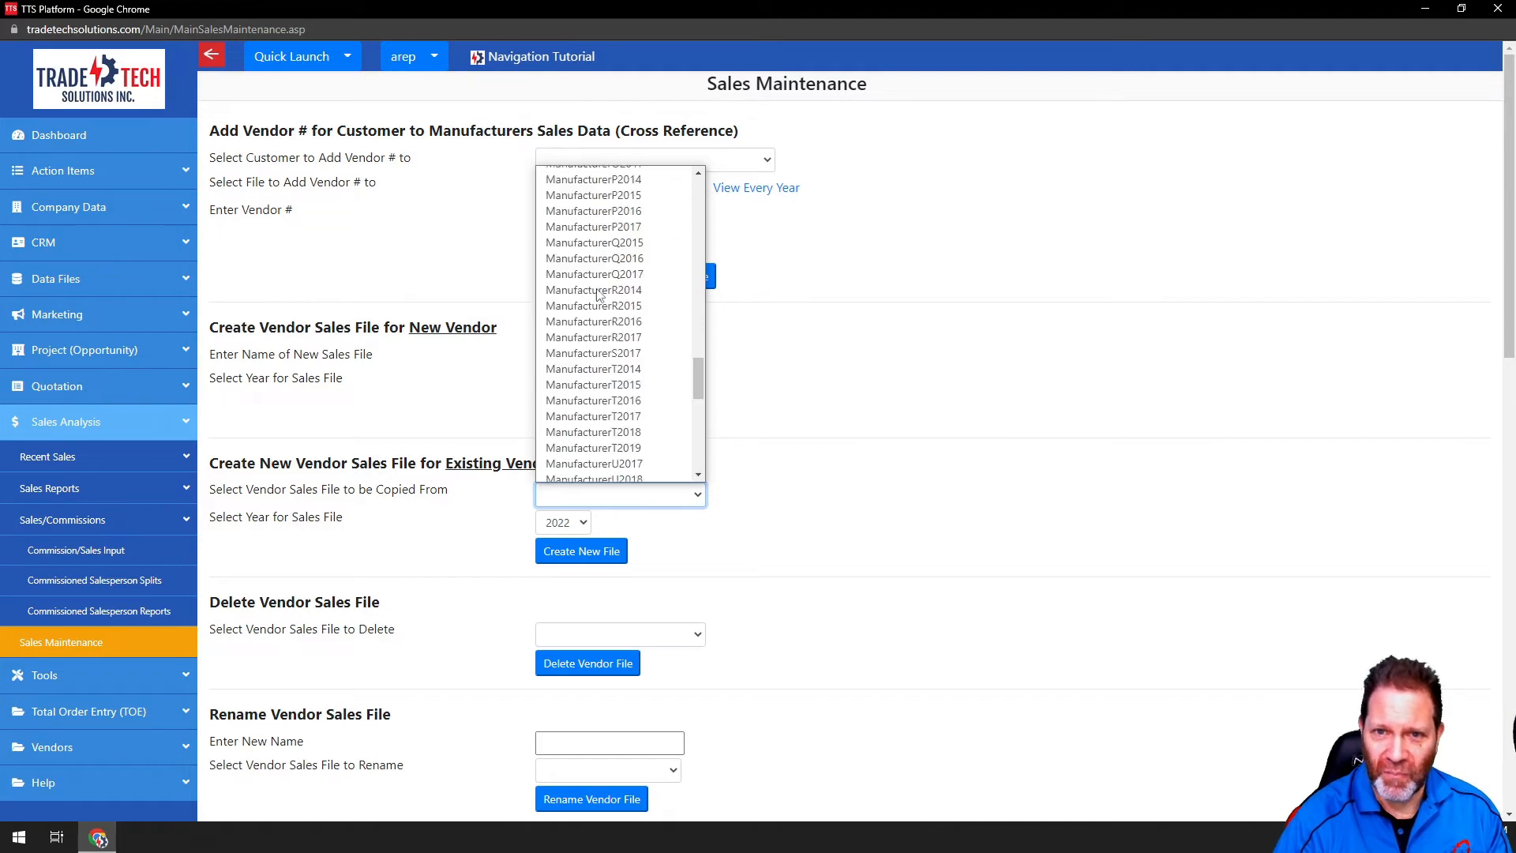
{"action": "scroll", "coordinate": [597, 295], "scroll_direction": "up", "scroll_amount": 8}
{"action": "scroll", "coordinate": [598, 320], "scroll_direction": "down", "scroll_amount": 8}
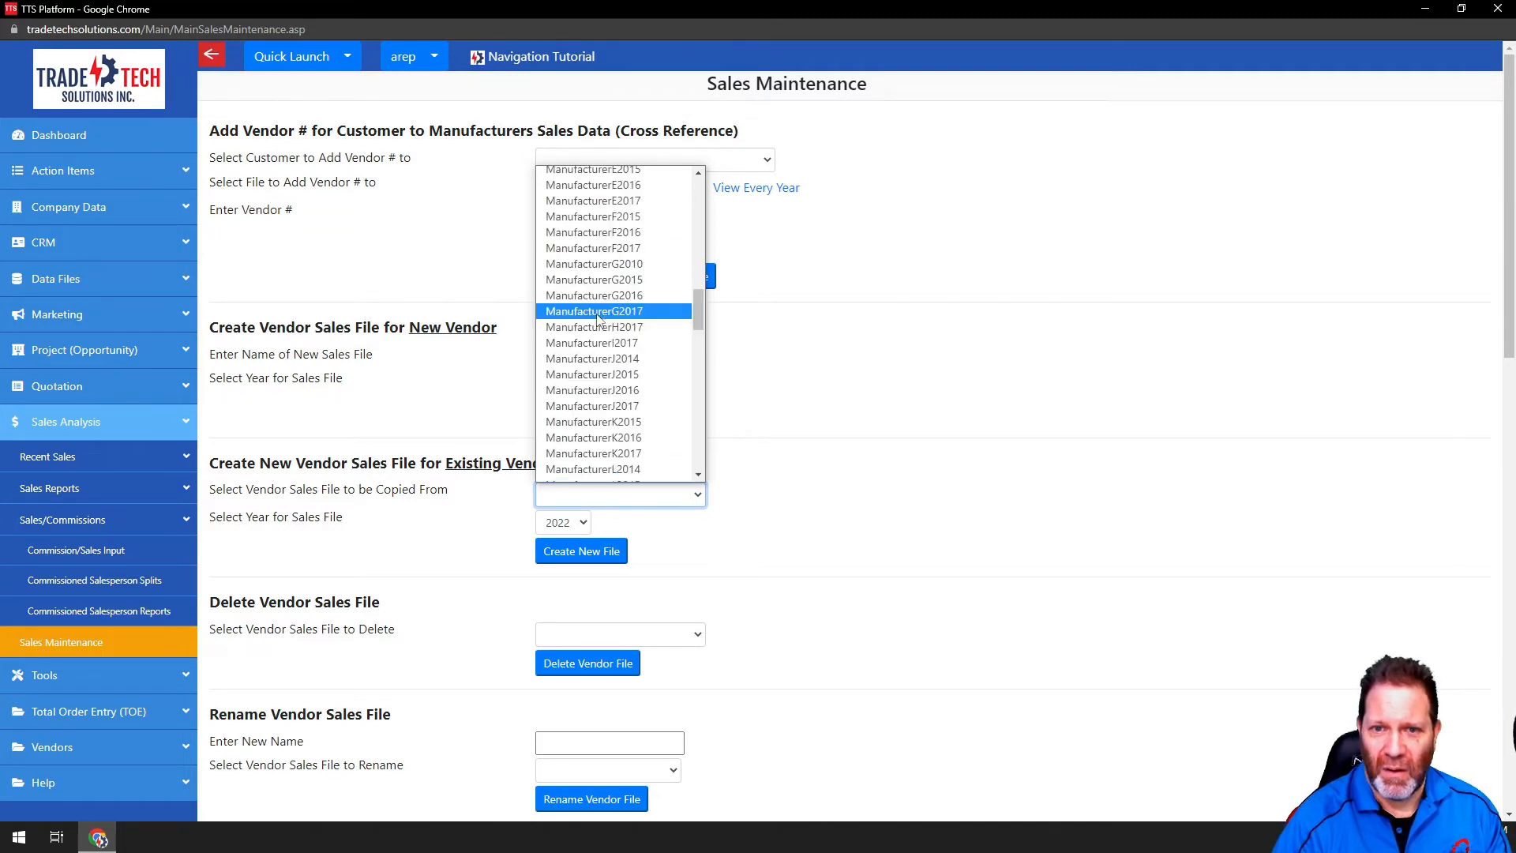
{"action": "scroll", "coordinate": [632, 435], "scroll_direction": "down", "scroll_amount": 3}
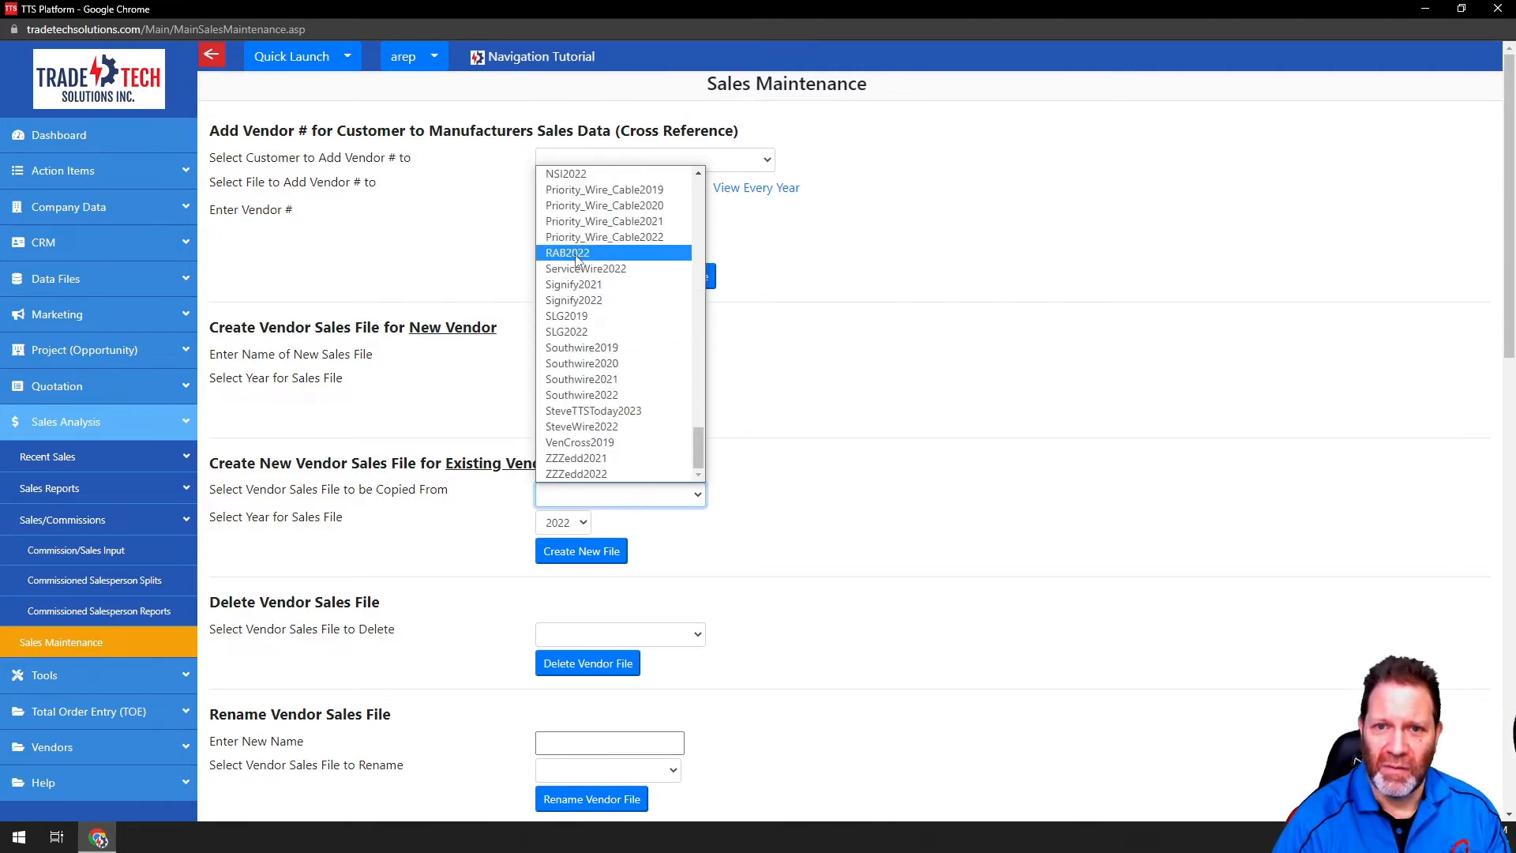
{"action": "left_click", "coordinate": [576, 176]}
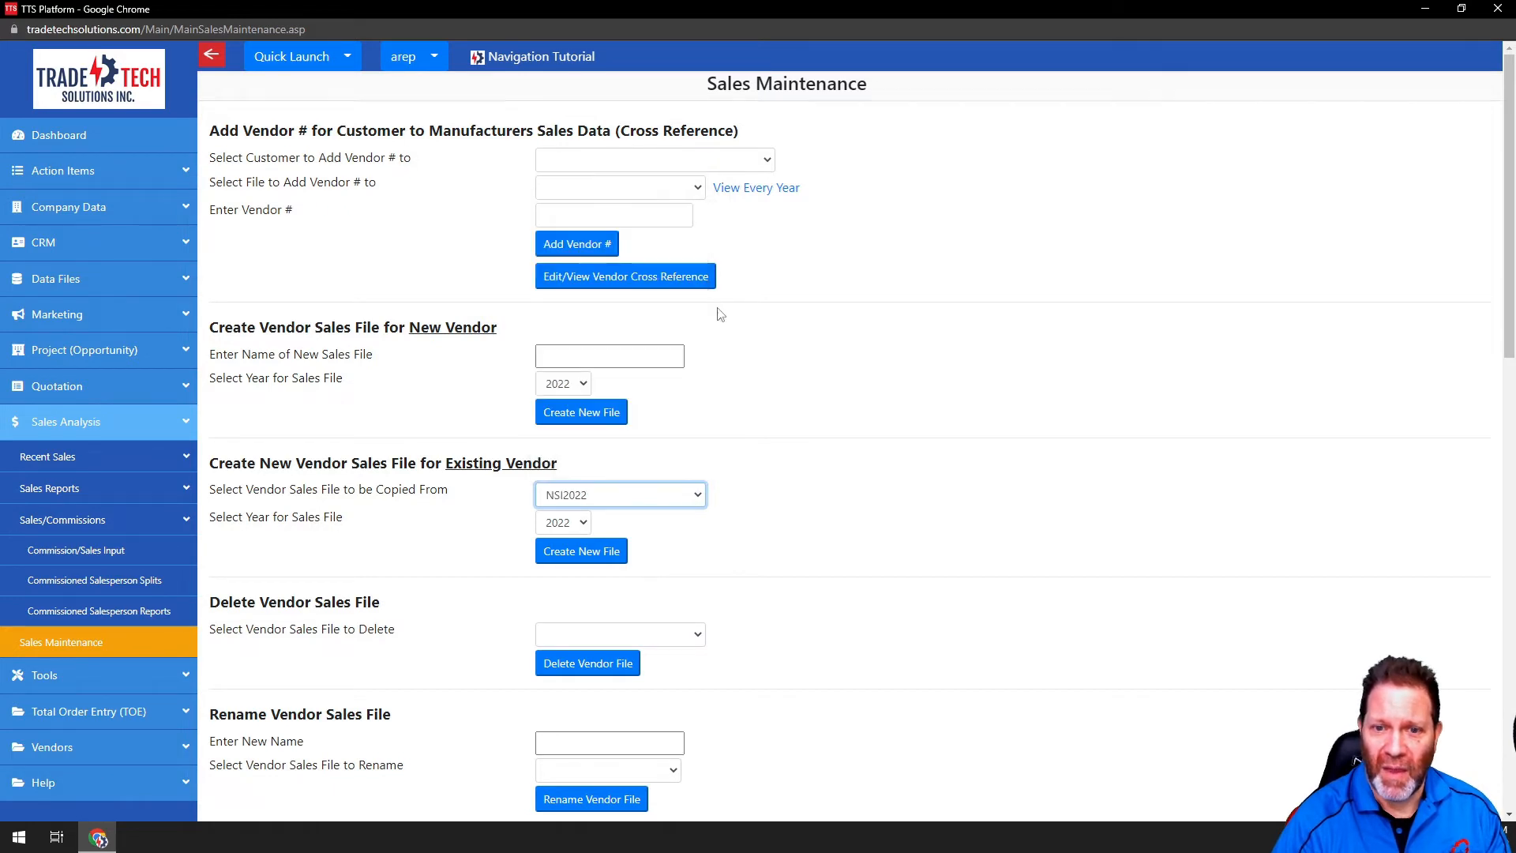
{"action": "left_click", "coordinate": [574, 524]}
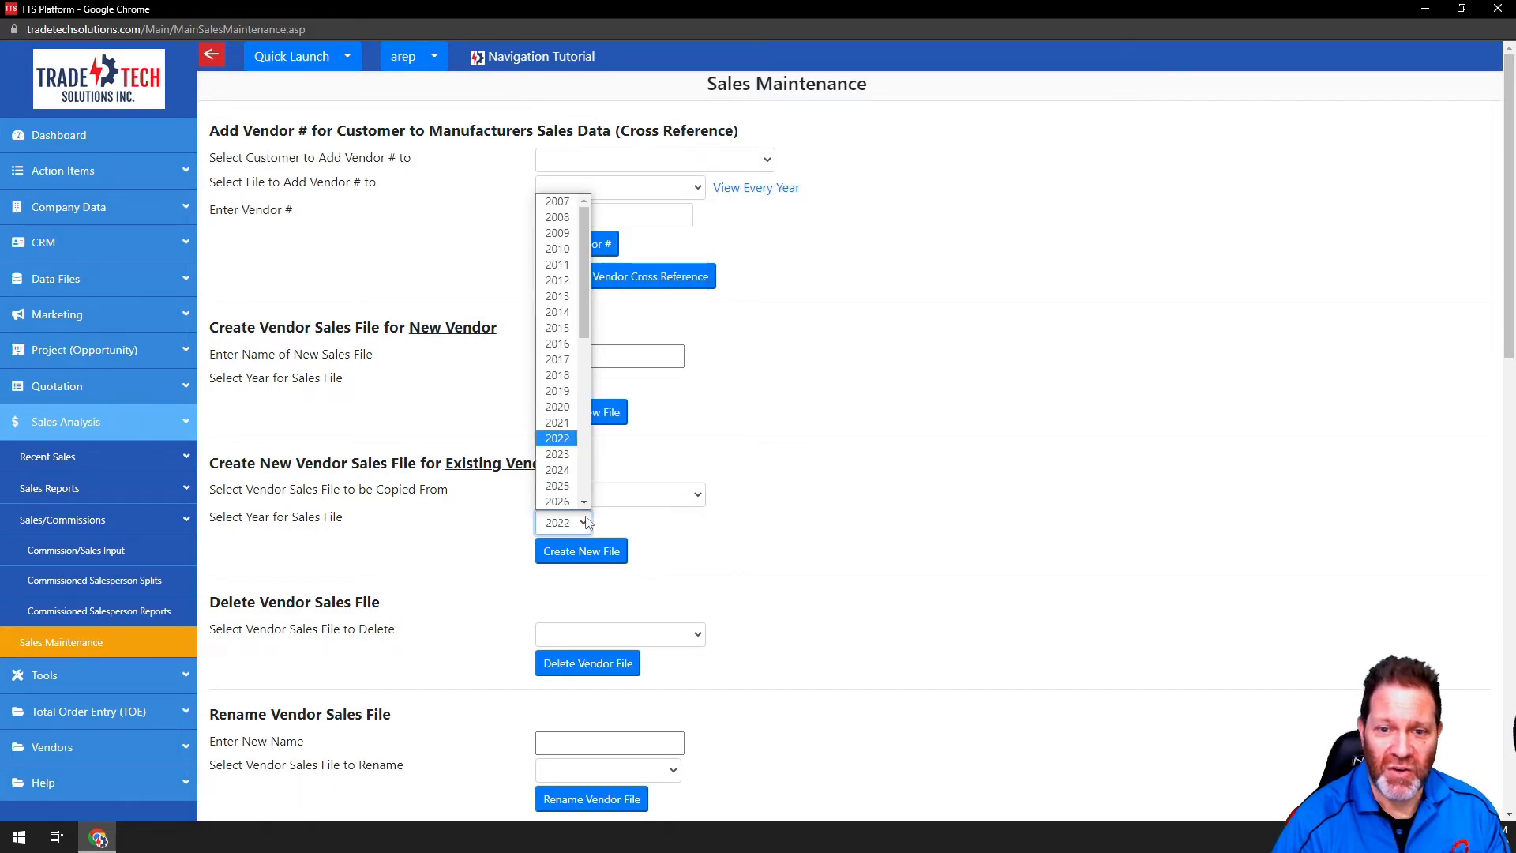
{"action": "left_click", "coordinate": [562, 454]}
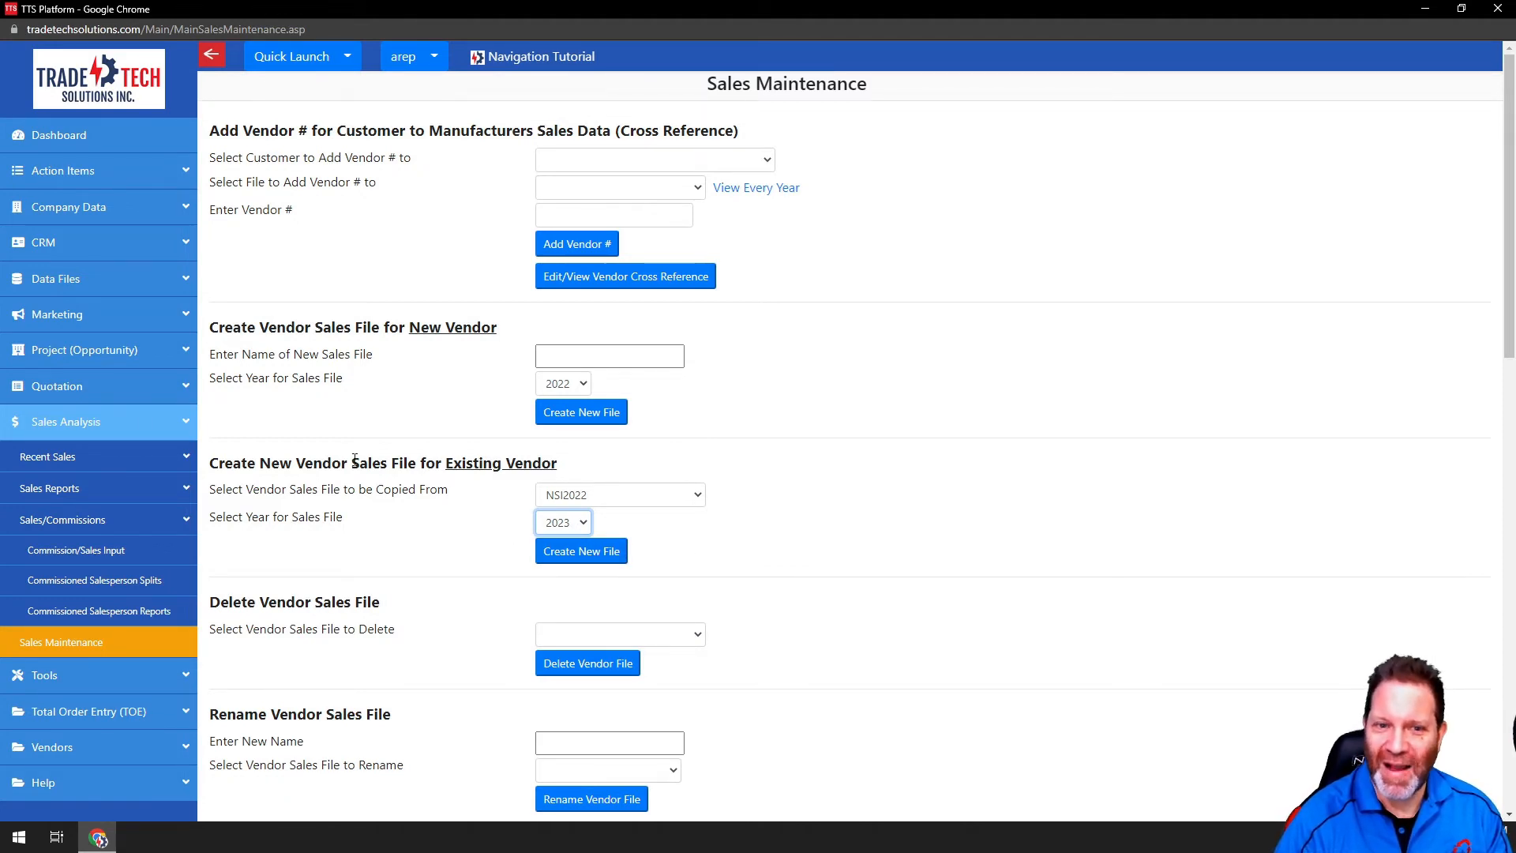
{"action": "left_click", "coordinate": [574, 552]}
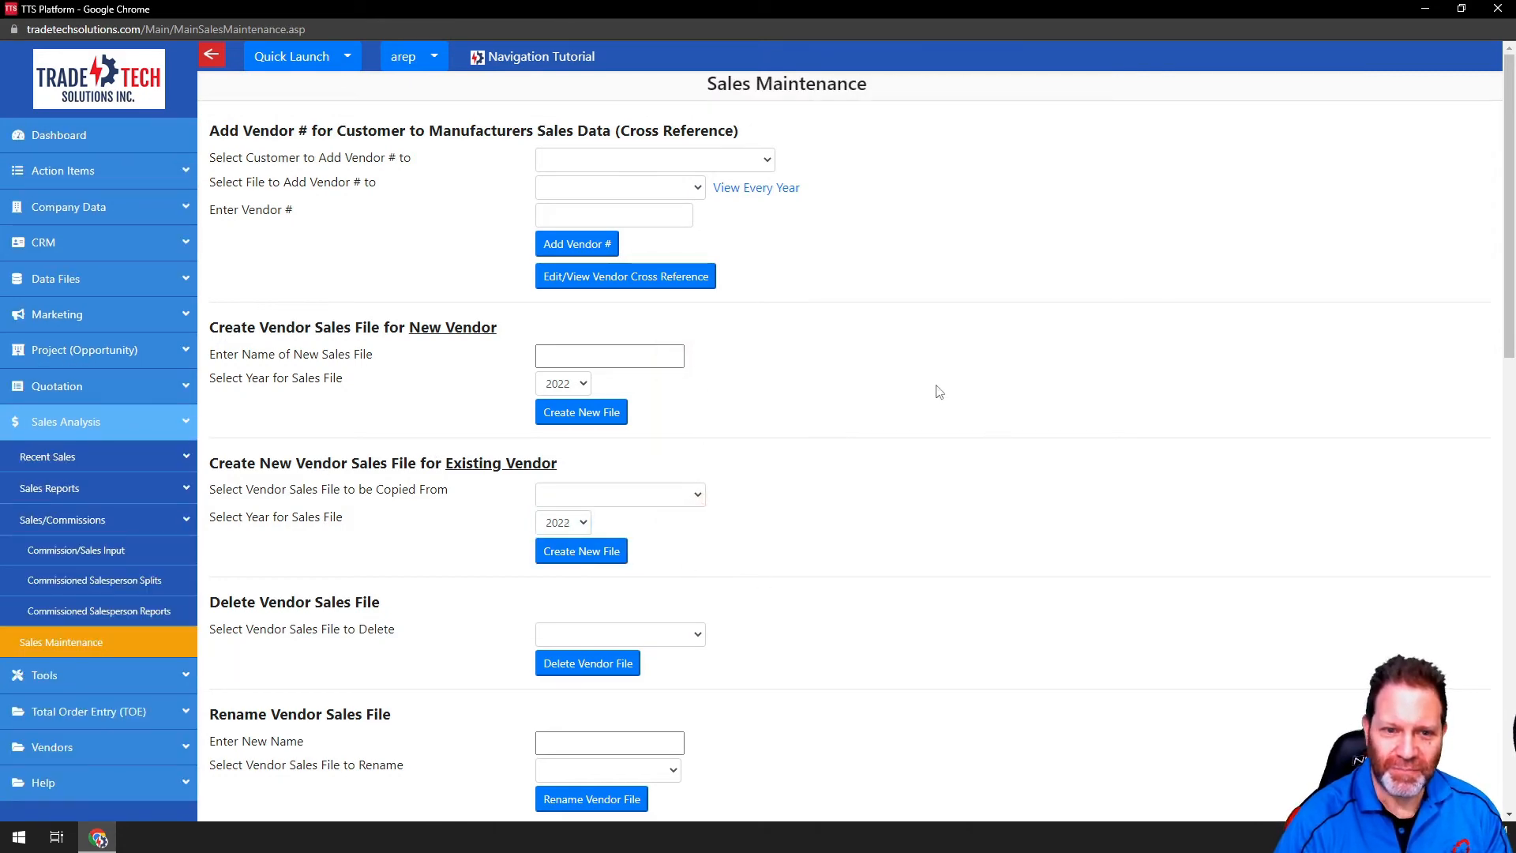
- Choose the AAA2023 vendor sales file for deletion, request the deletion, and close the confirmation without deleting
{"action": "scroll", "coordinate": [938, 392], "scroll_direction": "down", "scroll_amount": 6}
{"action": "scroll", "coordinate": [789, 342], "scroll_direction": "up", "scroll_amount": 3}
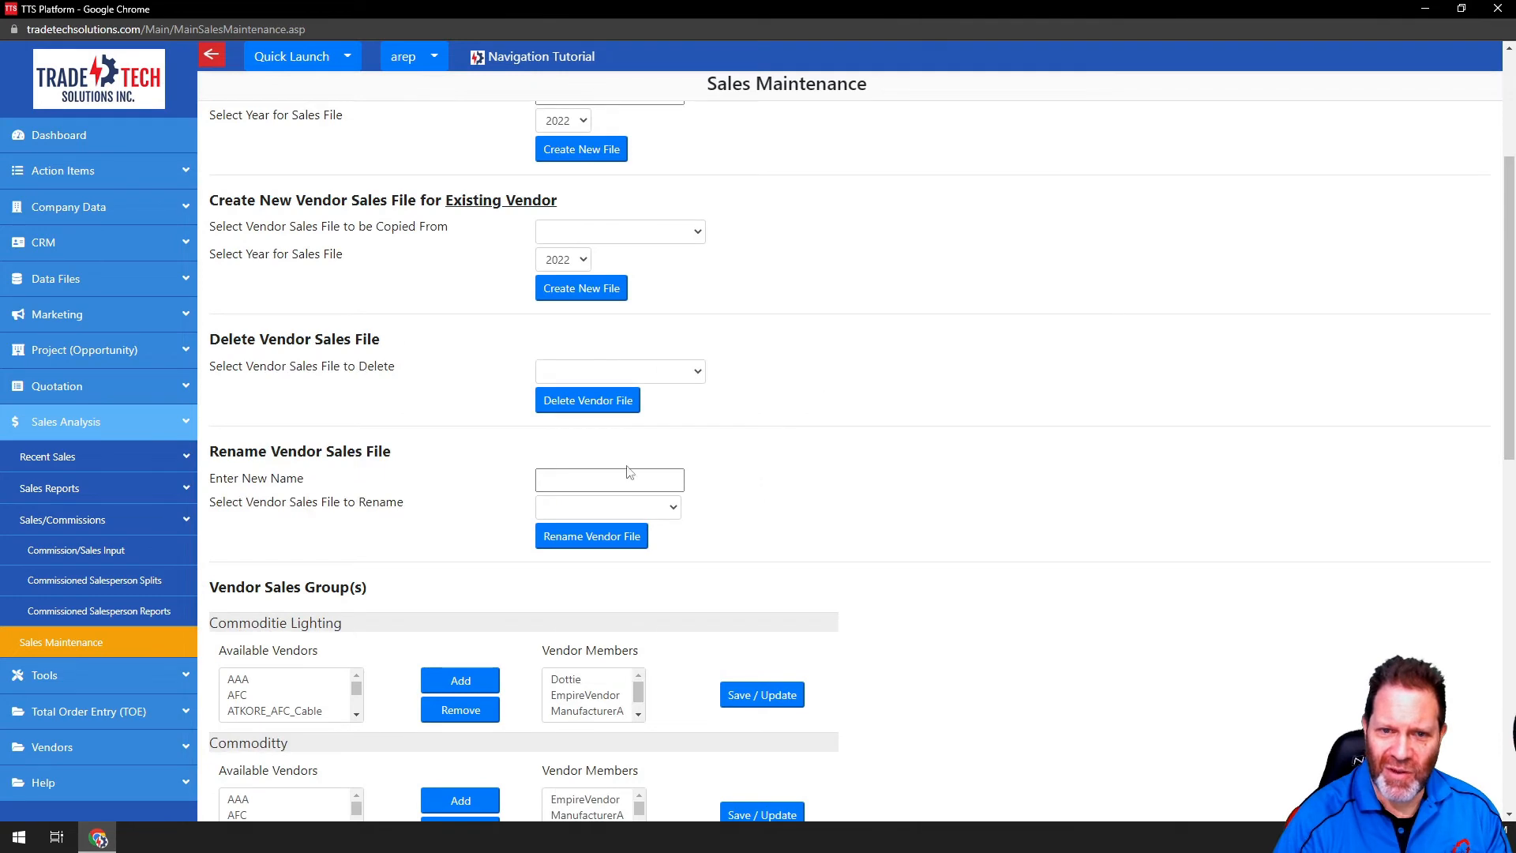
{"action": "left_click", "coordinate": [699, 373]}
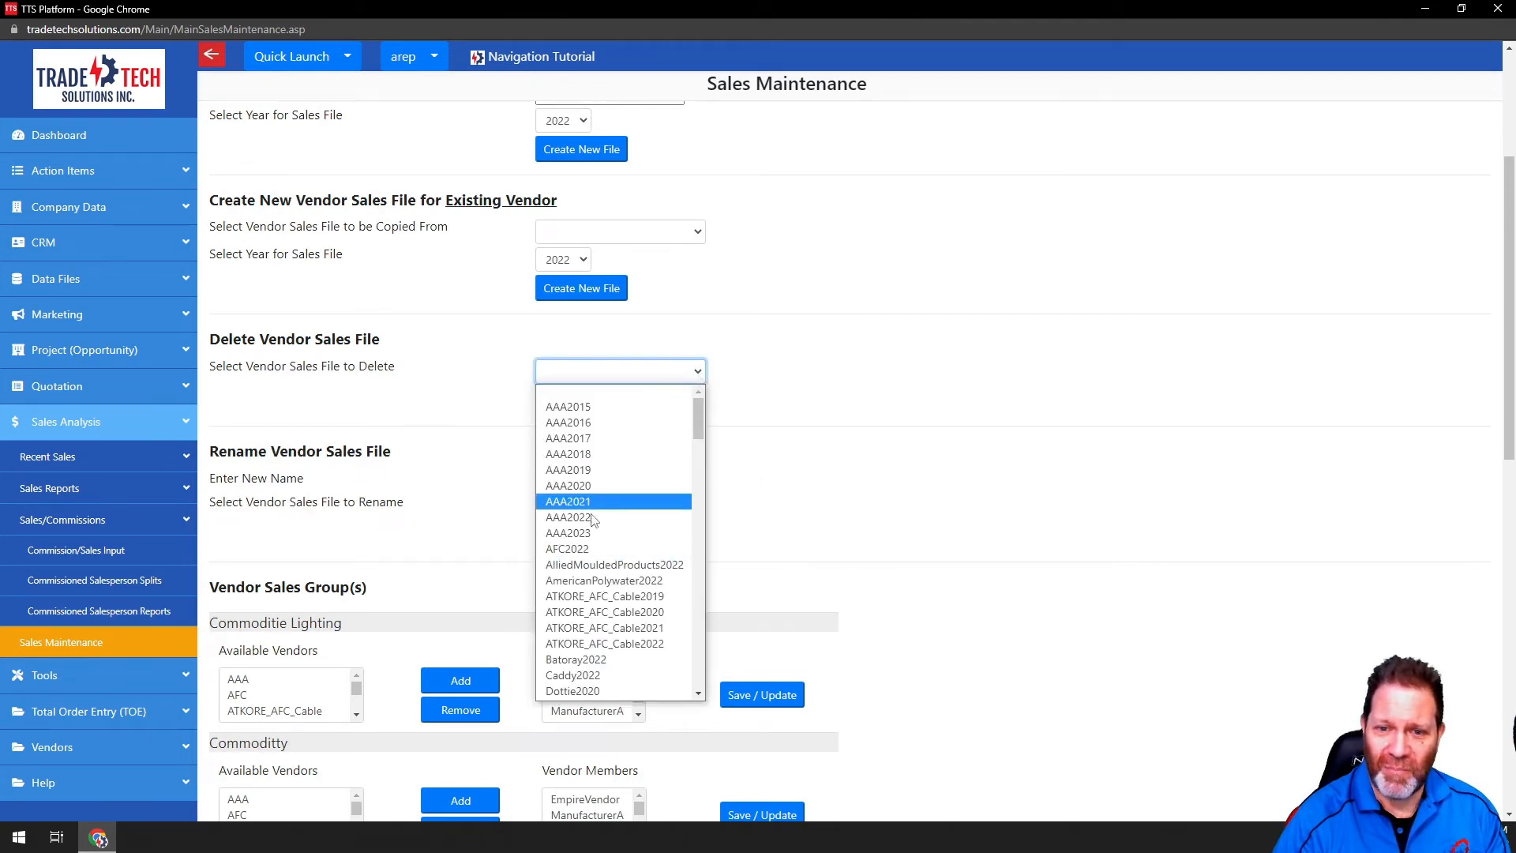
{"action": "scroll", "coordinate": [600, 580], "scroll_direction": "down", "scroll_amount": 5}
{"action": "scroll", "coordinate": [620, 553], "scroll_direction": "up", "scroll_amount": 5}
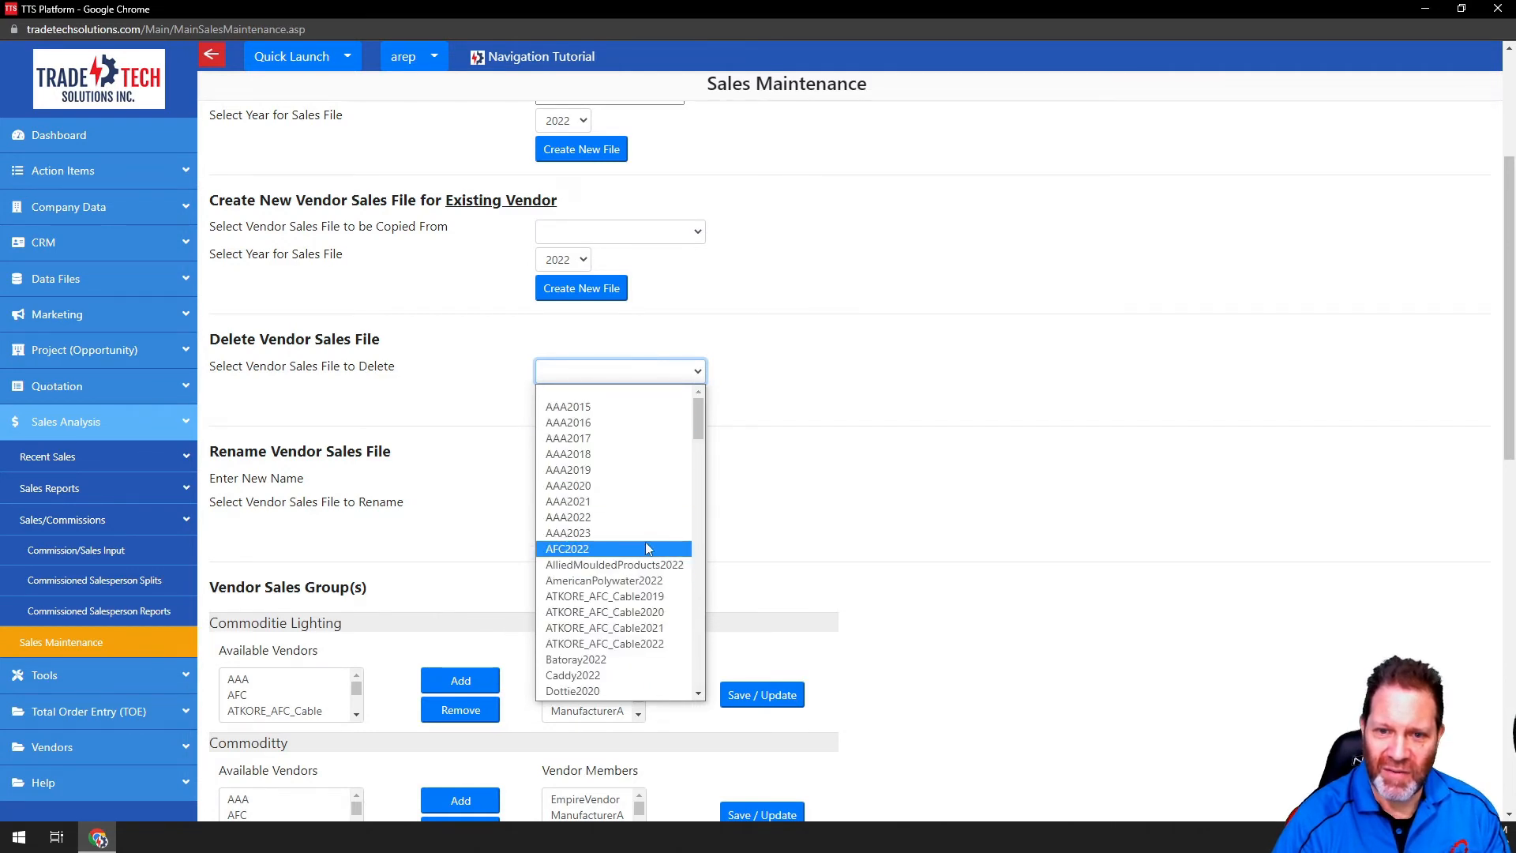
{"action": "scroll", "coordinate": [655, 553], "scroll_direction": "down", "scroll_amount": 5}
{"action": "scroll", "coordinate": [663, 555], "scroll_direction": "up", "scroll_amount": 5}
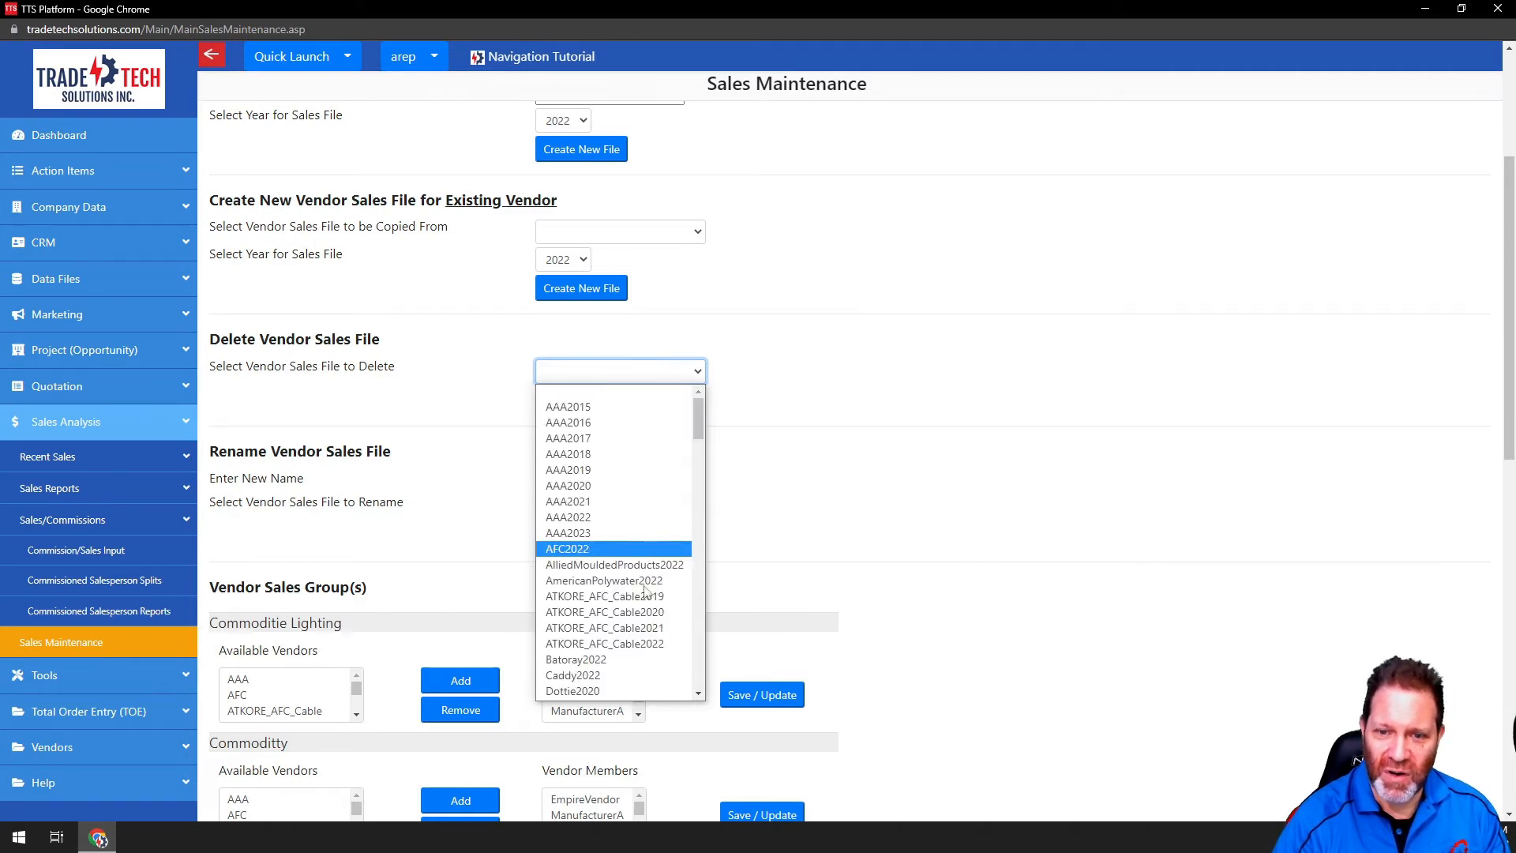
{"action": "left_click", "coordinate": [586, 535]}
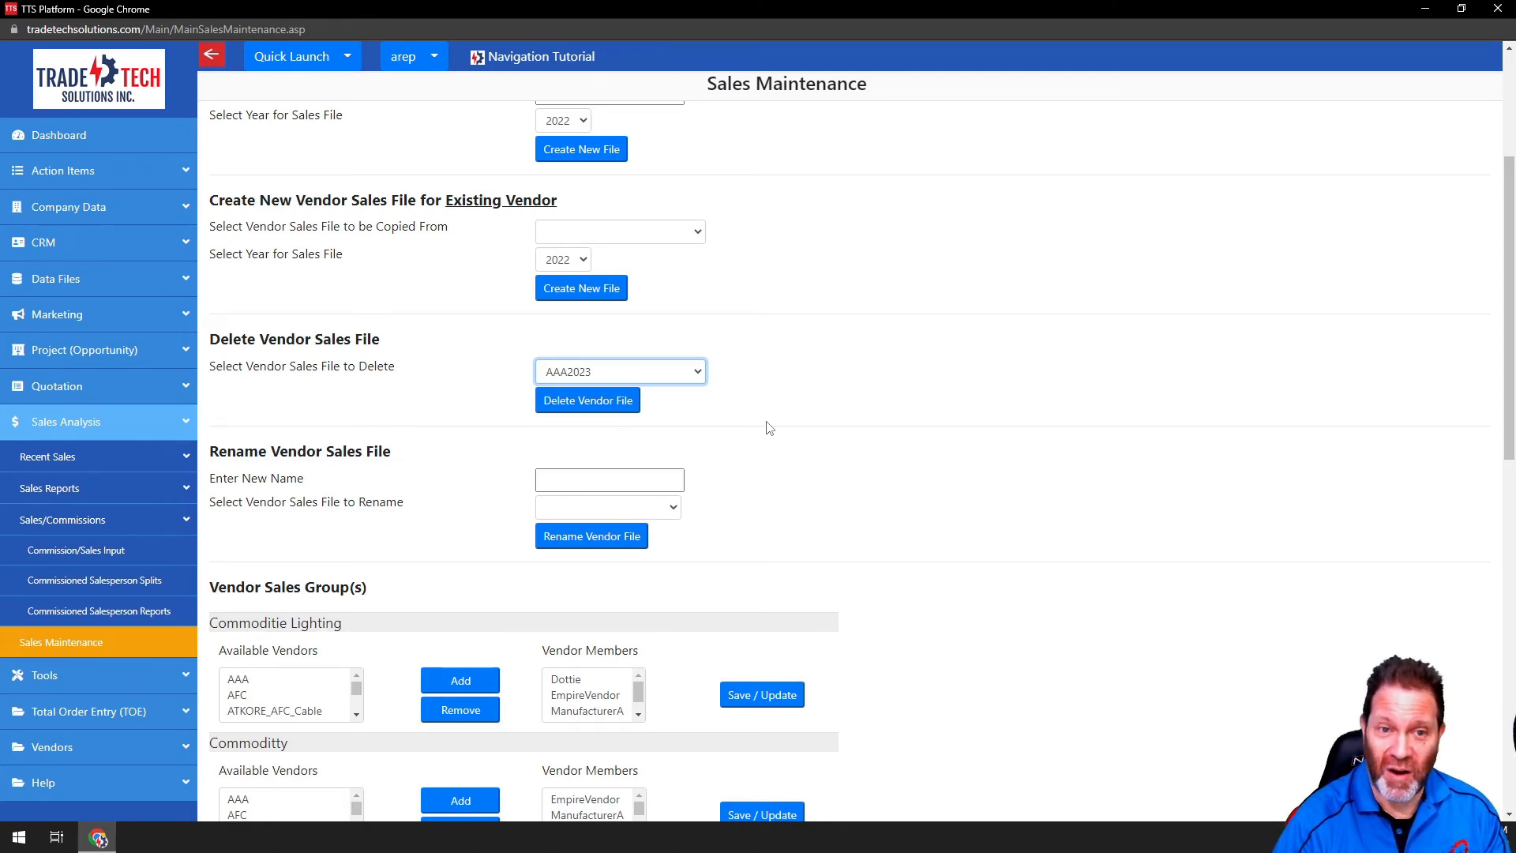
{"action": "left_click", "coordinate": [588, 401]}
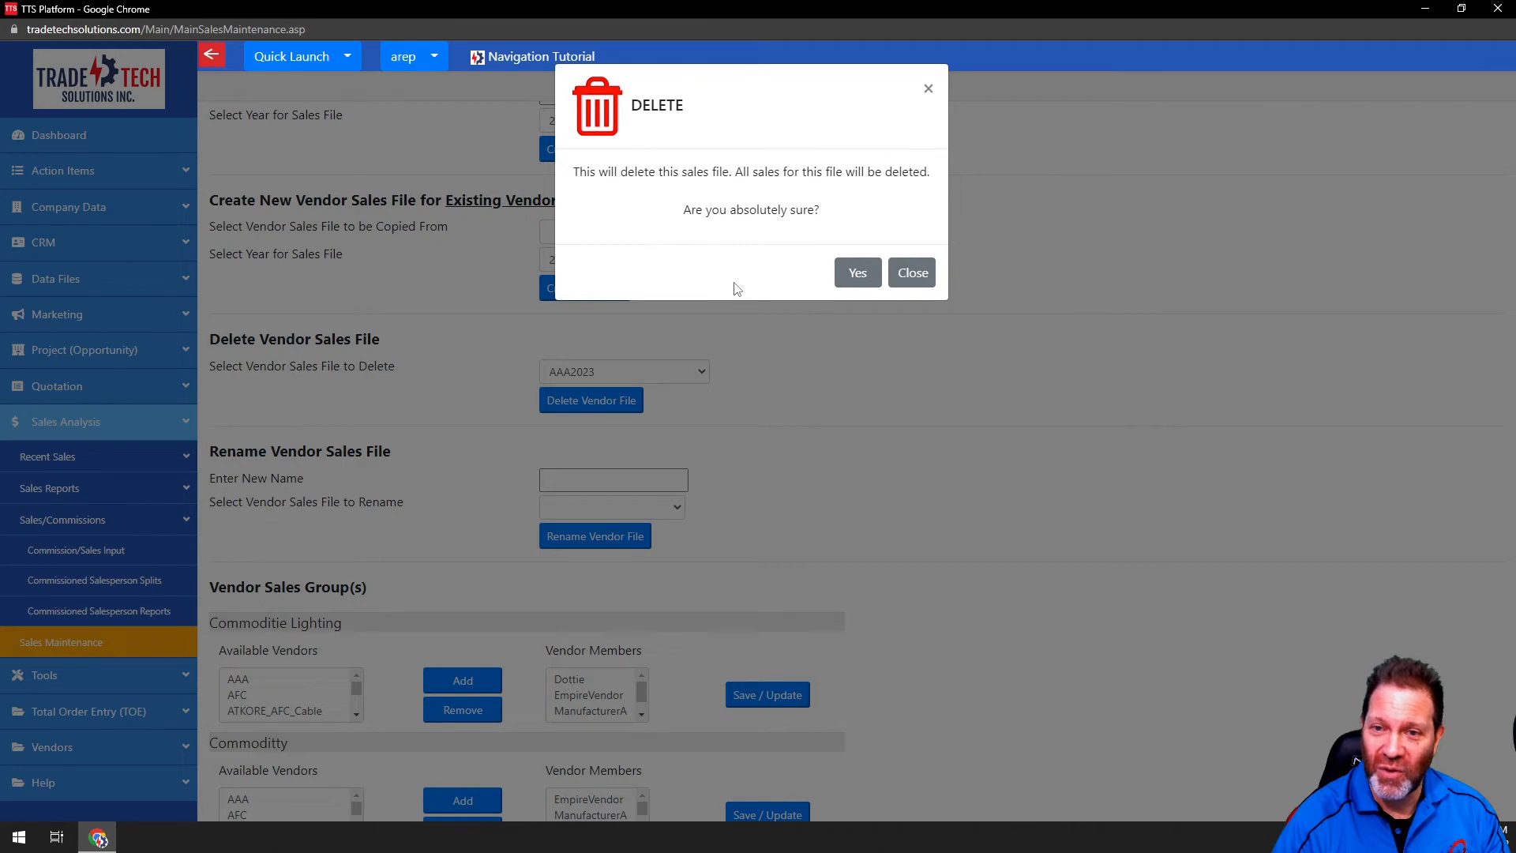
{"action": "left_click", "coordinate": [916, 276]}
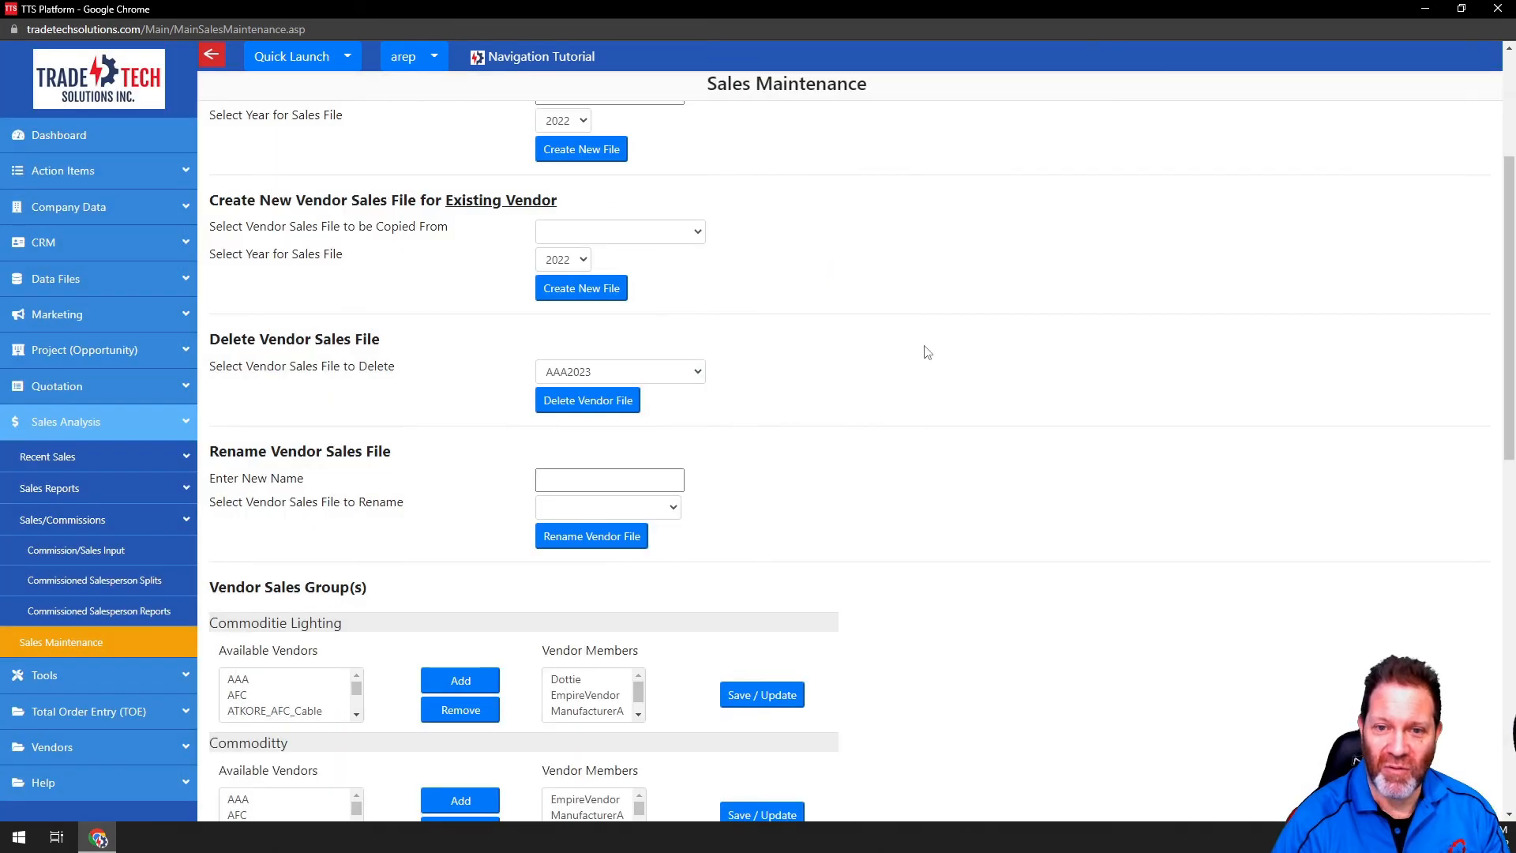
- Rename the vendor sales file SteveTTSToday to StevenTTSToday
{"action": "left_click", "coordinate": [673, 513]}
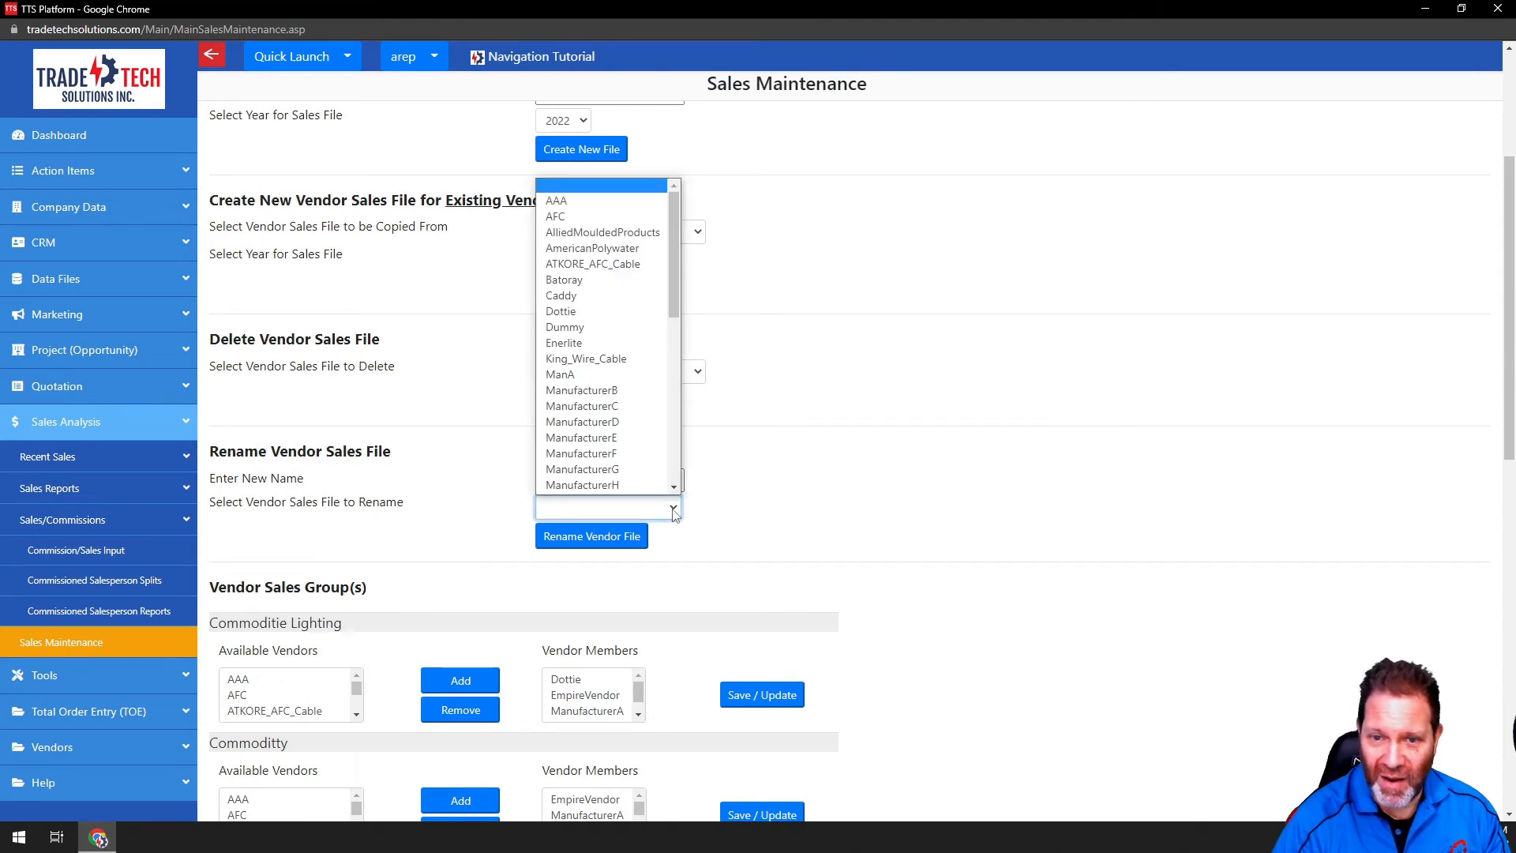
{"action": "scroll", "coordinate": [617, 401], "scroll_direction": "down", "scroll_amount": 5}
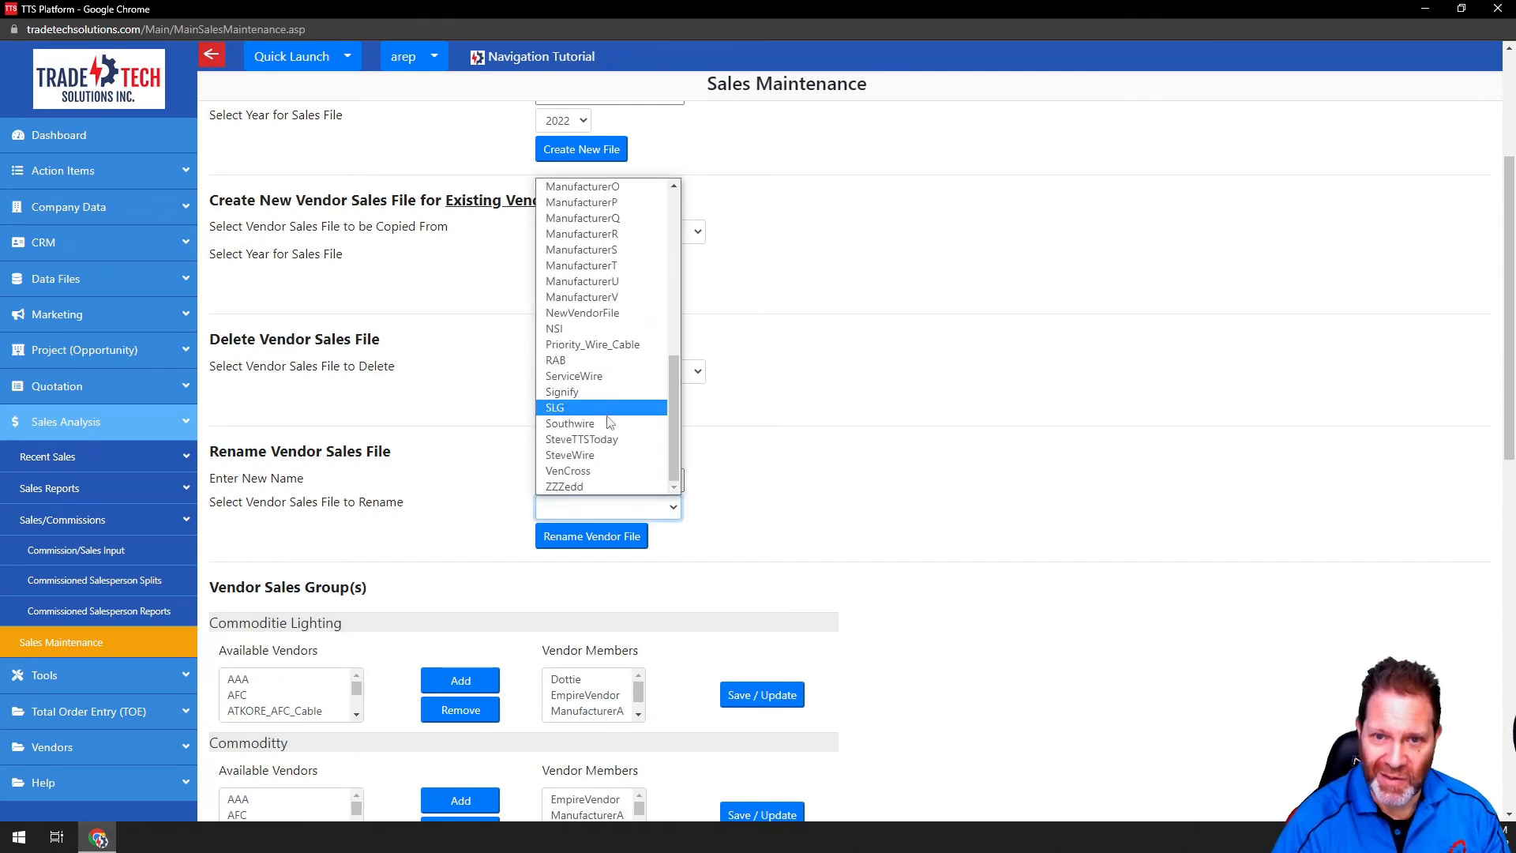
{"action": "left_click", "coordinate": [582, 440]}
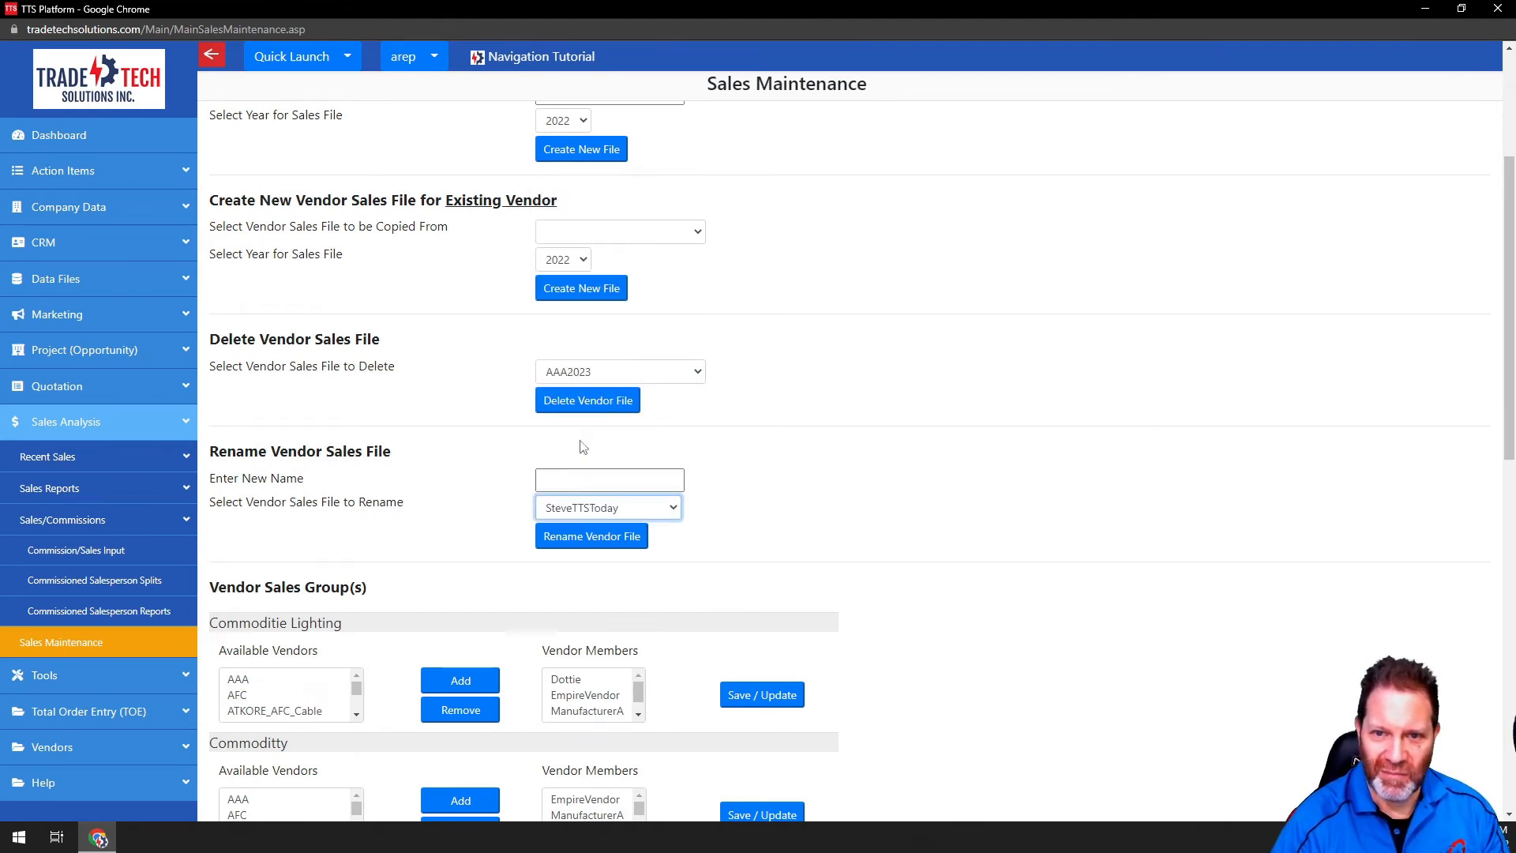
{"action": "left_click", "coordinate": [572, 512]}
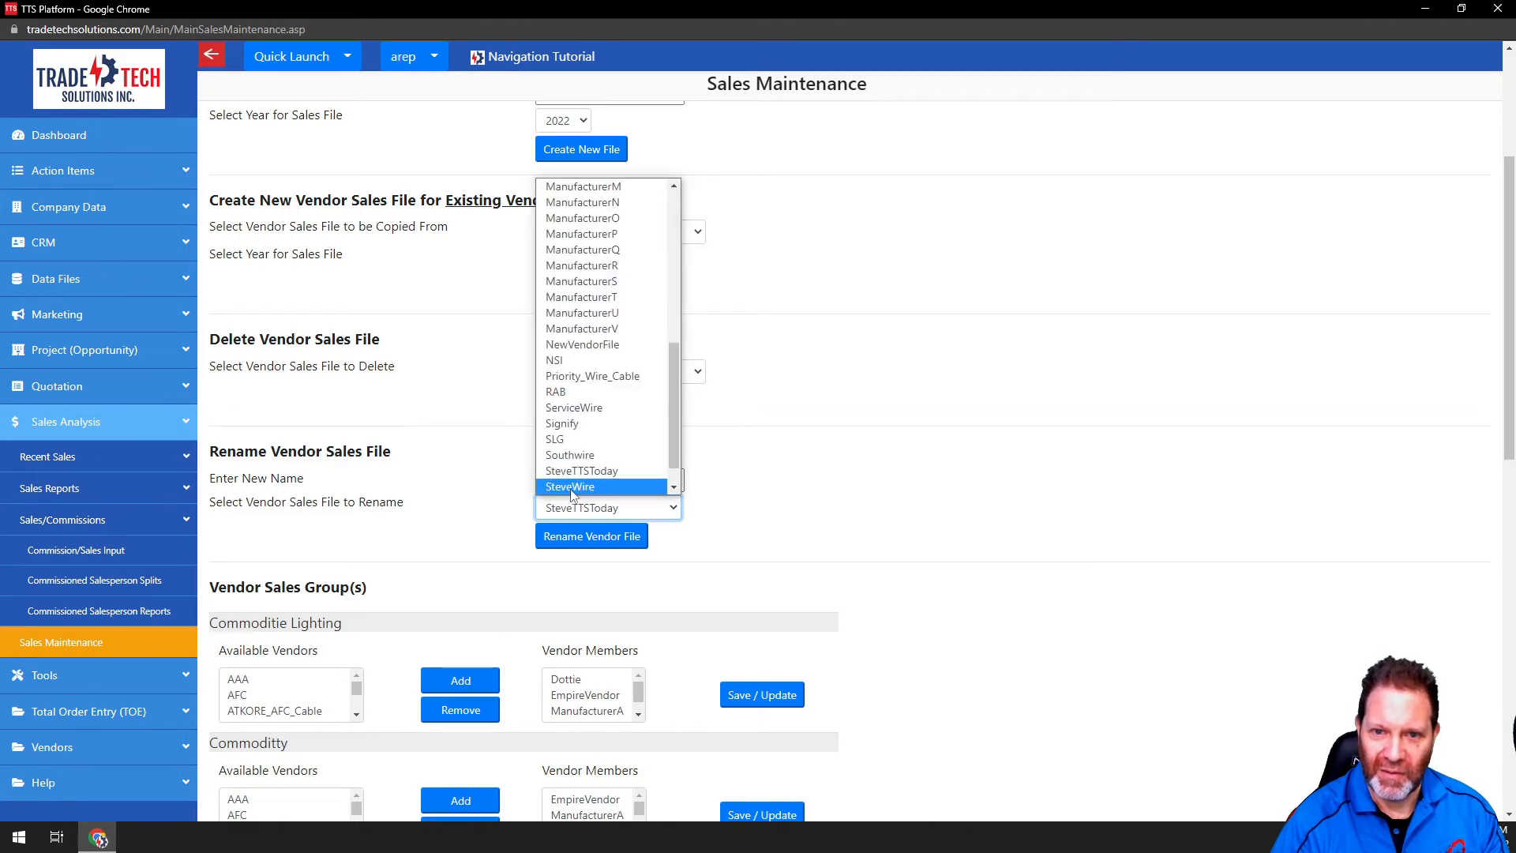
{"action": "left_click", "coordinate": [752, 509]}
{"action": "left_click", "coordinate": [560, 487]}
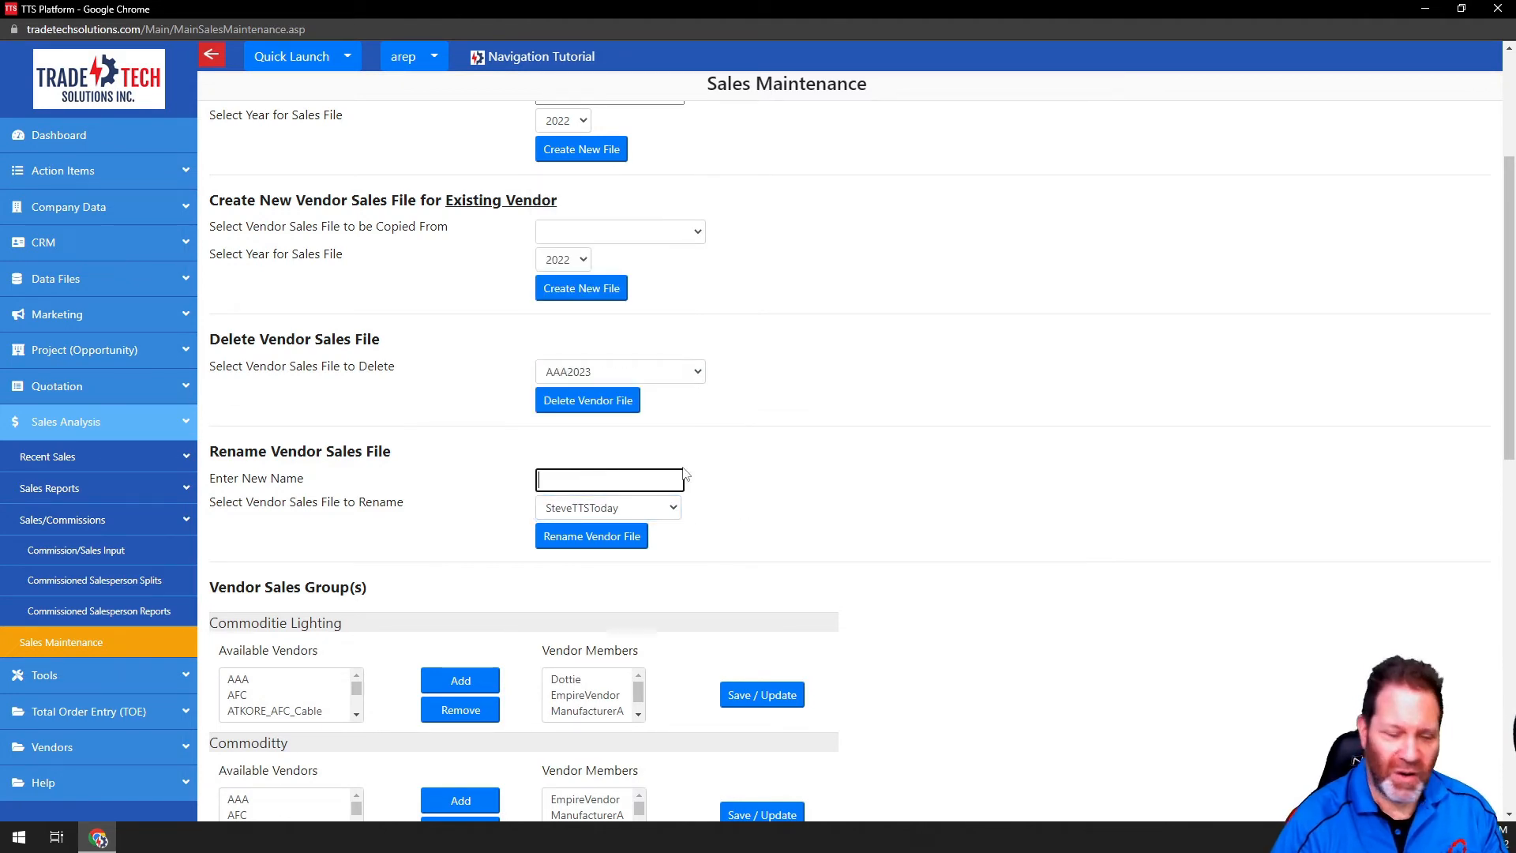
{"action": "type", "text": "StevenT"}
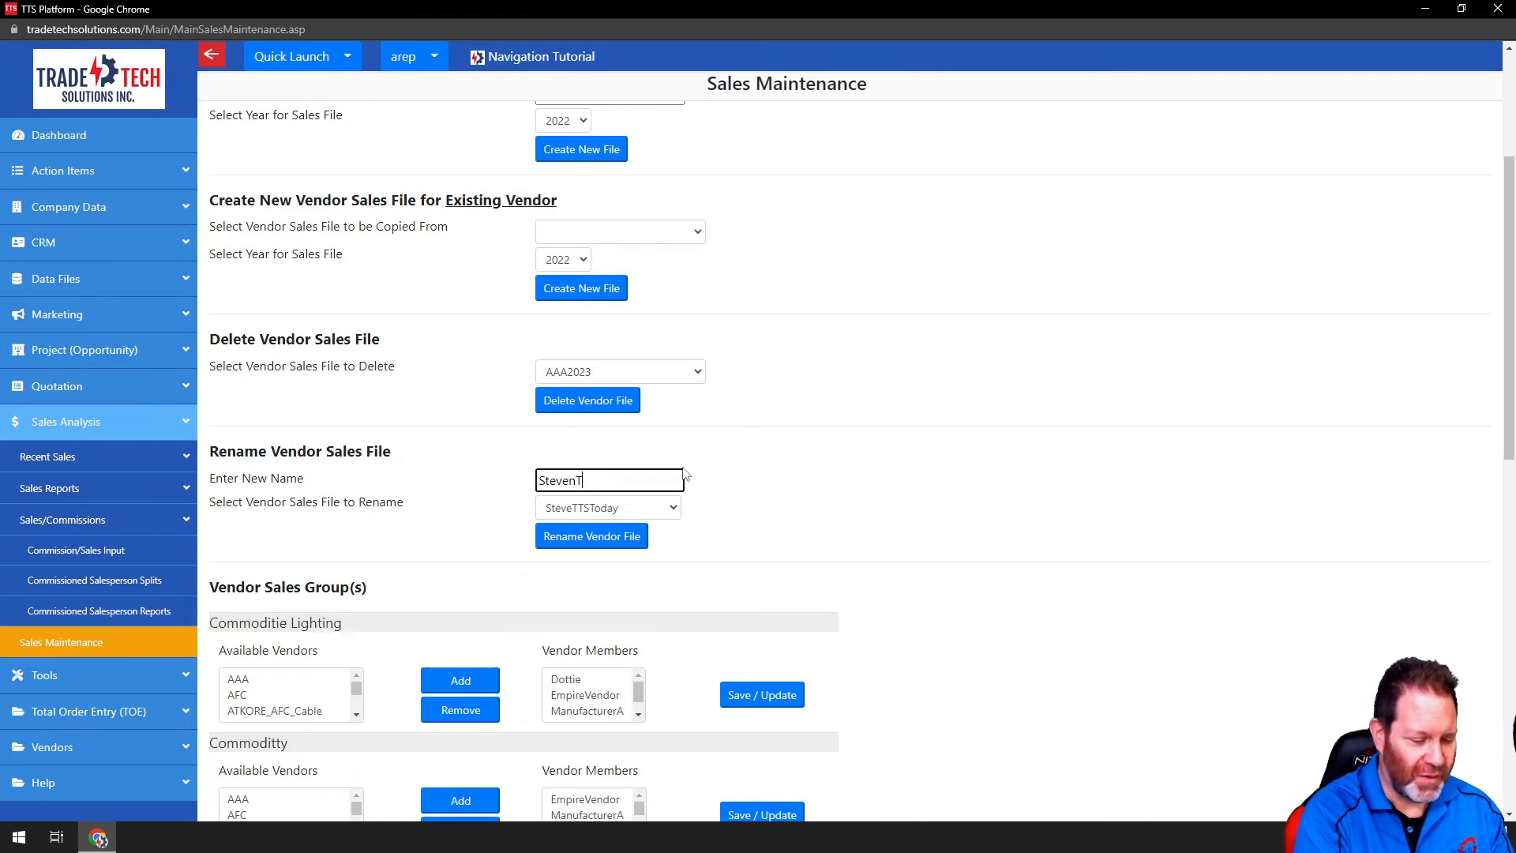
{"action": "type", "text": "TST"}
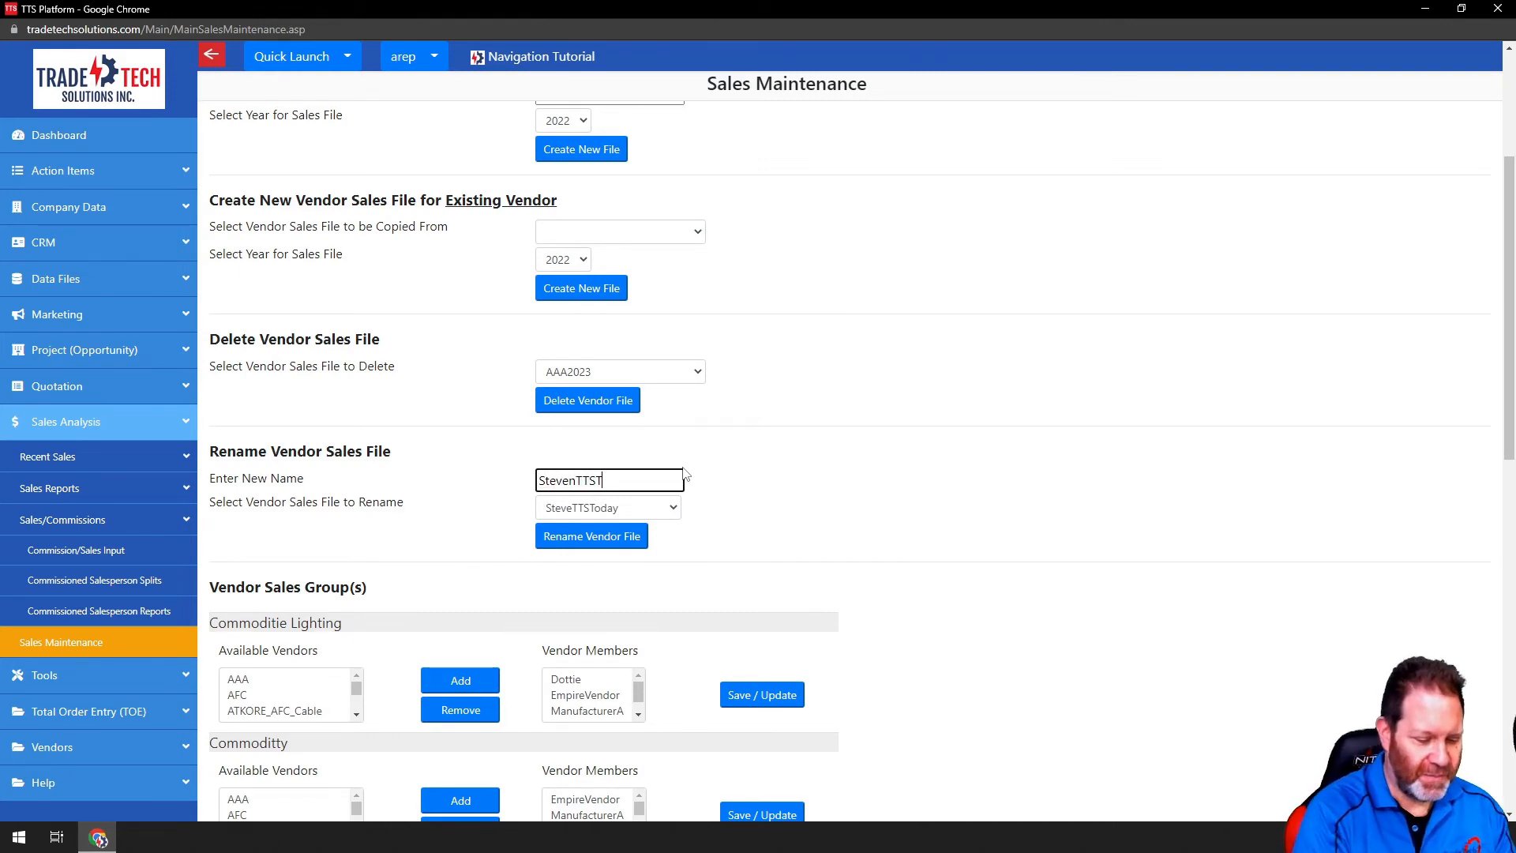
{"action": "type", "text": "oday"}
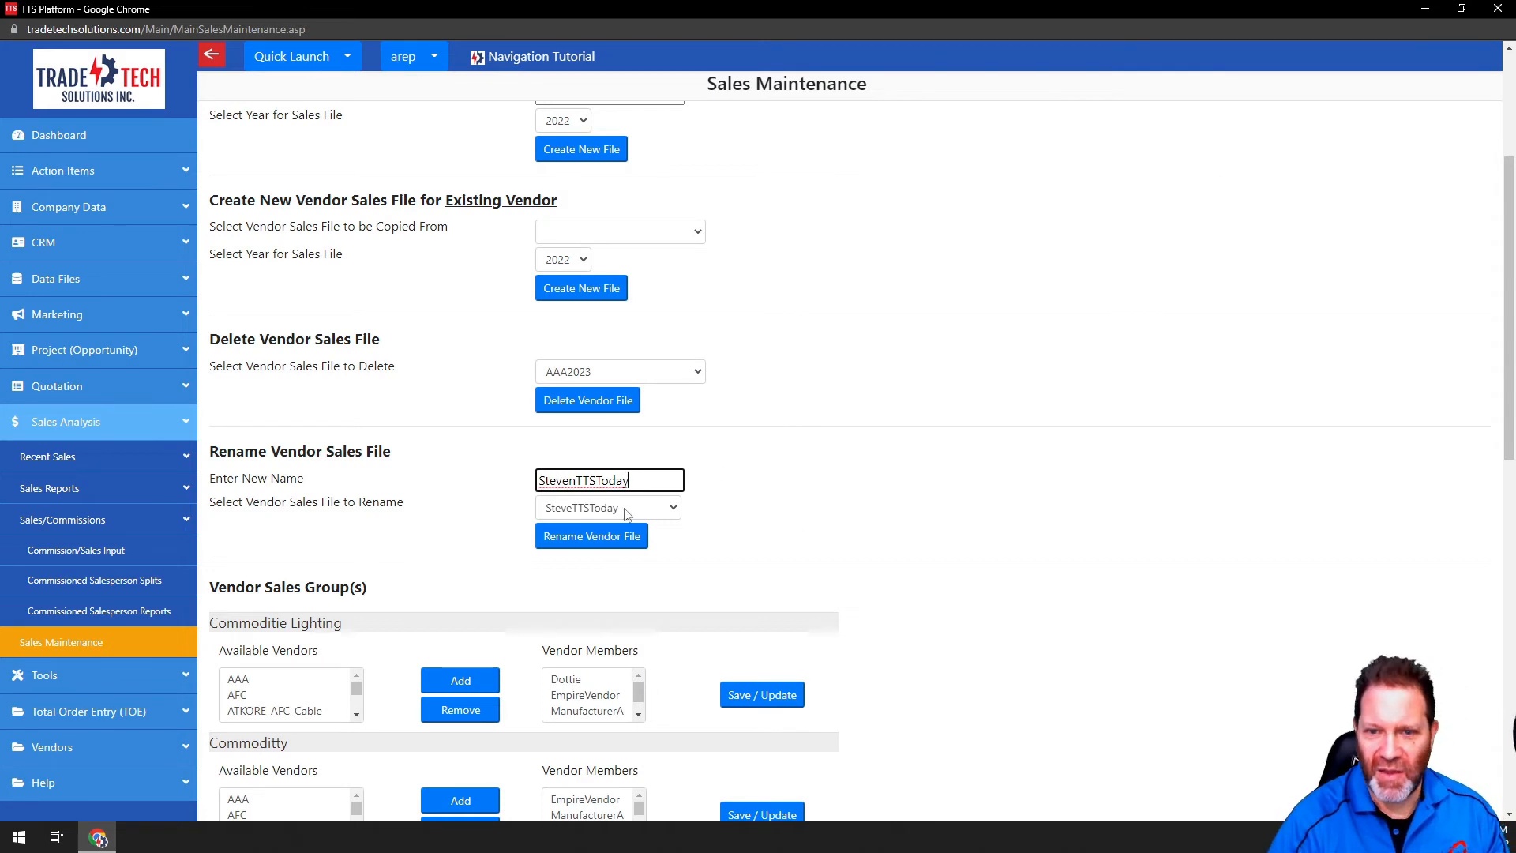
{"action": "left_click", "coordinate": [597, 544]}
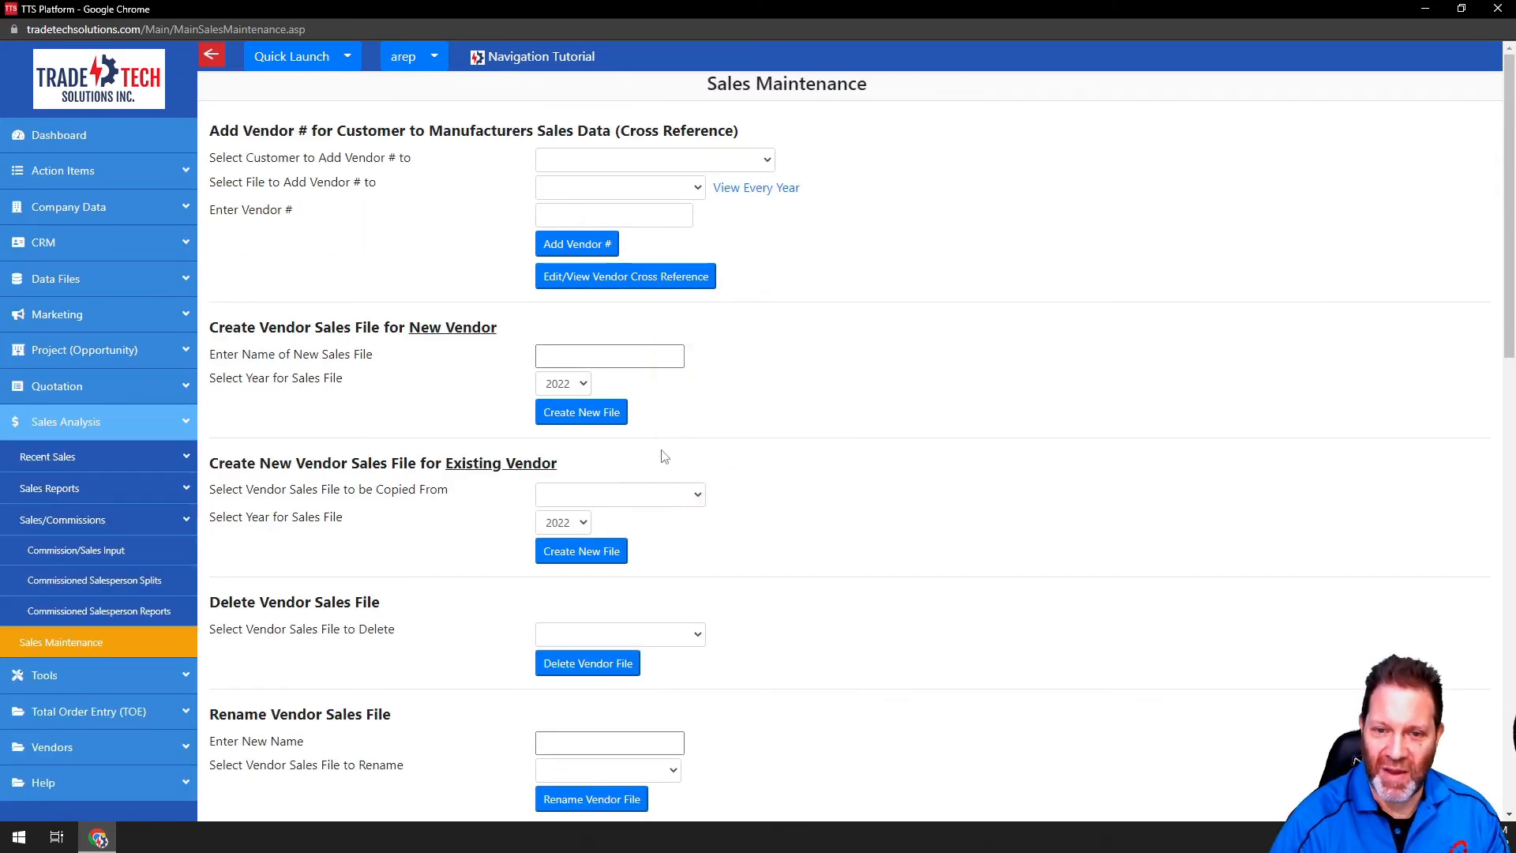
- Check the existing-vendor list of files to copy from for the renamed StevenTTSToday file, leaving nothing selected
{"action": "left_click", "coordinate": [698, 494]}
{"action": "scroll", "coordinate": [637, 411], "scroll_direction": "down", "scroll_amount": 10}
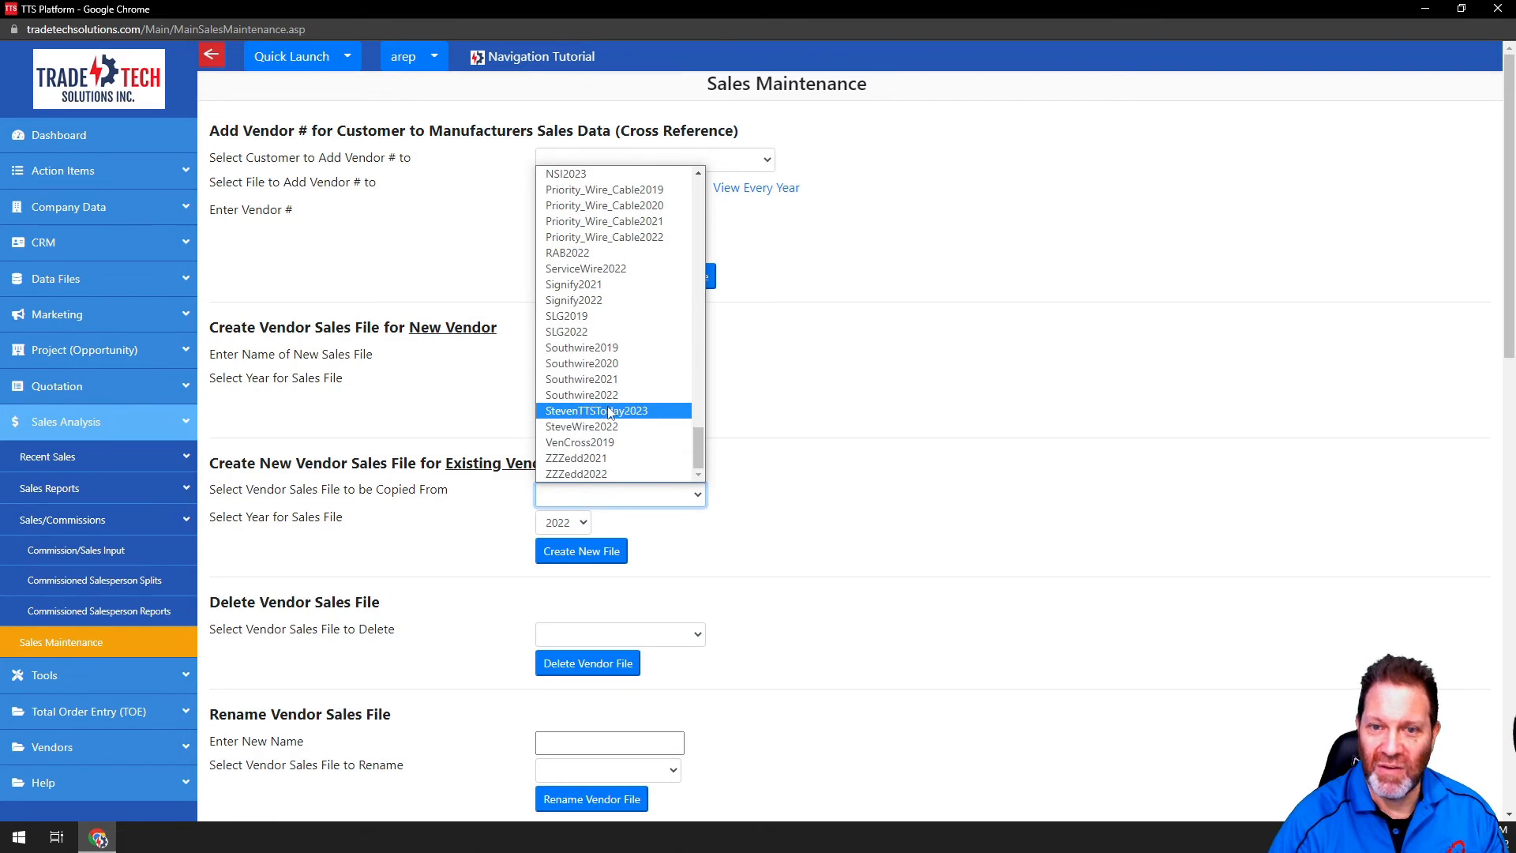
{"action": "left_click", "coordinate": [1018, 493]}
- Look through the Vendor Sales Groups in Sales Maintenance, from Commoditie Lighting to Steves Wire Group
{"action": "scroll", "coordinate": [1017, 493], "scroll_direction": "down", "scroll_amount": 3}
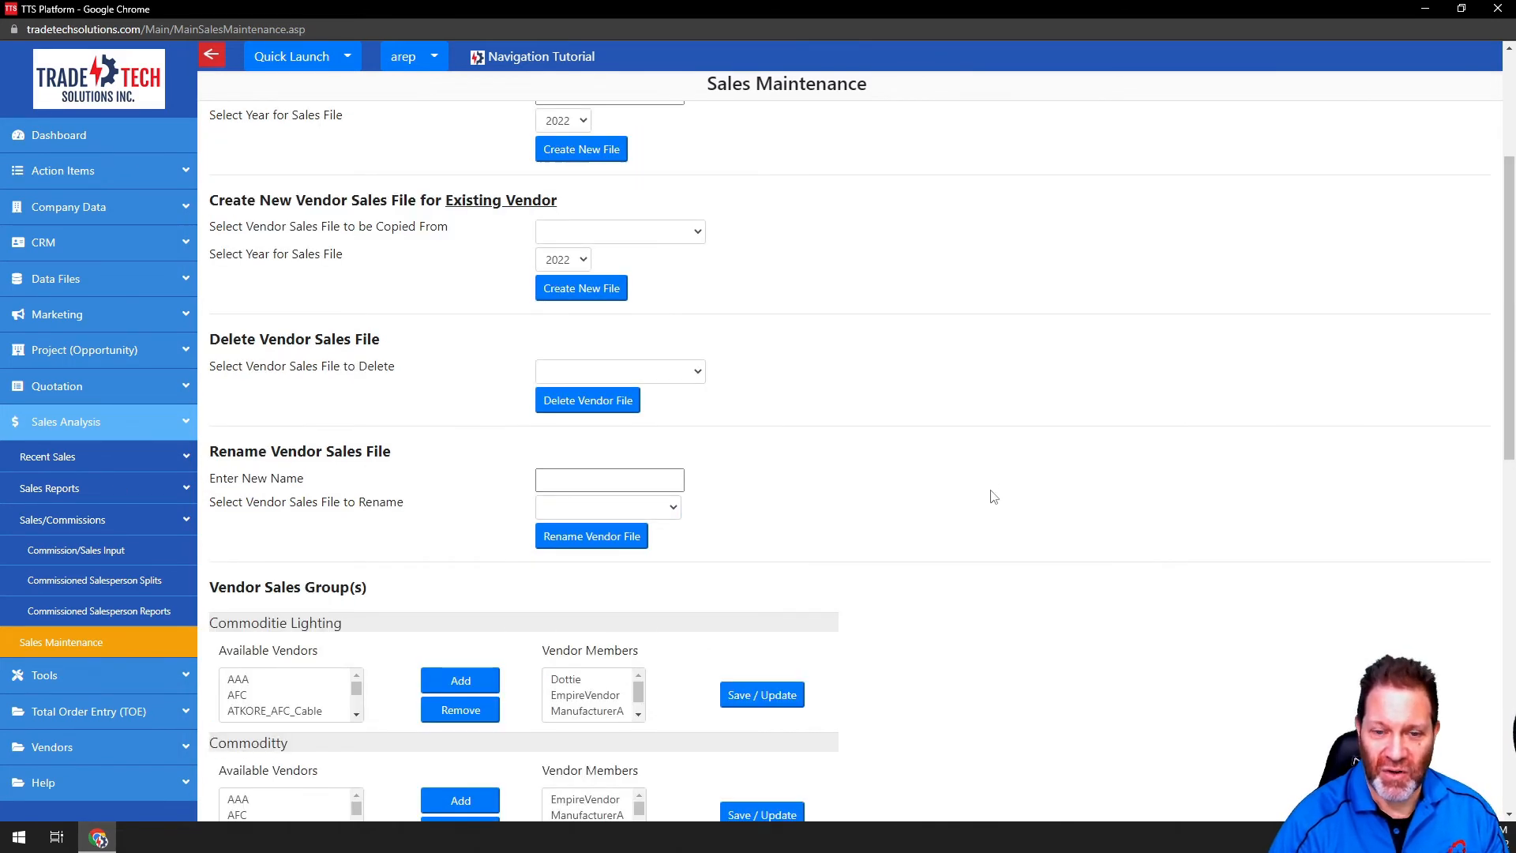
{"action": "scroll", "coordinate": [919, 498], "scroll_direction": "down", "scroll_amount": 3}
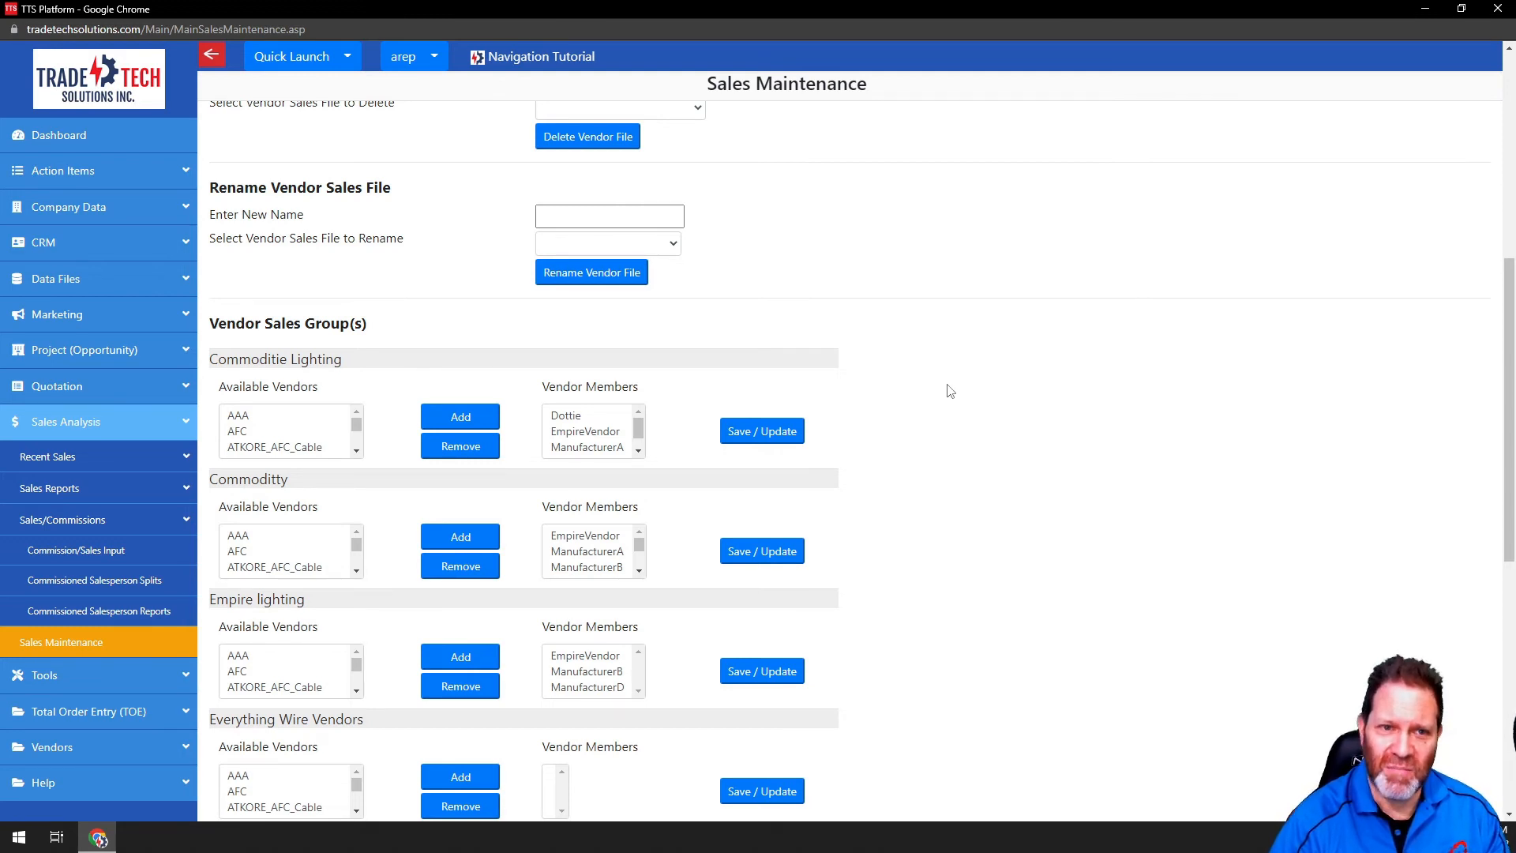
{"action": "scroll", "coordinate": [897, 423], "scroll_direction": "down", "scroll_amount": 3}
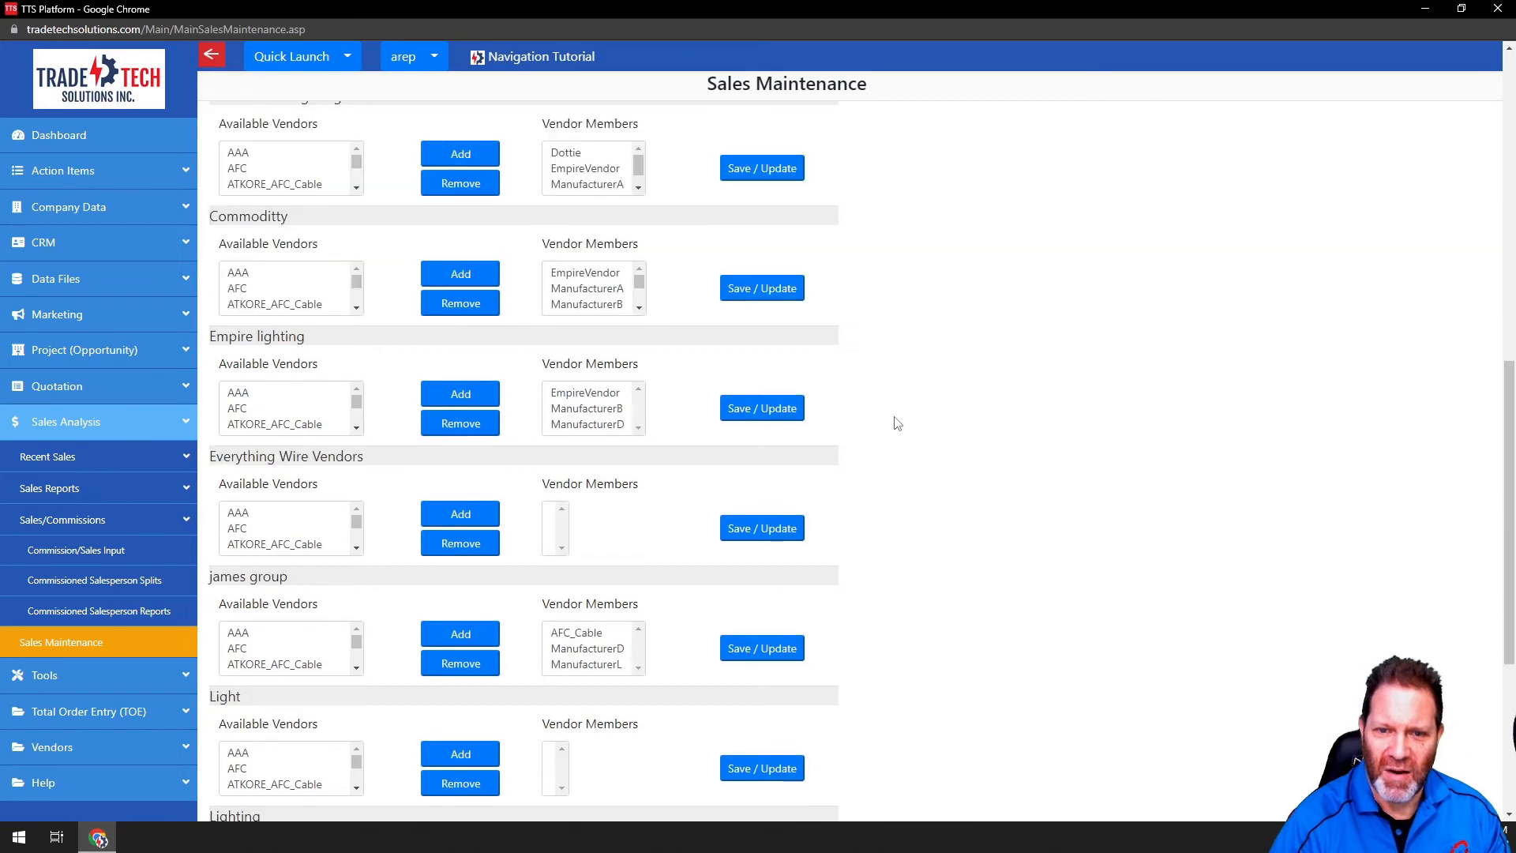
{"action": "scroll", "coordinate": [897, 423], "scroll_direction": "down", "scroll_amount": 5}
{"action": "scroll", "coordinate": [863, 574], "scroll_direction": "up", "scroll_amount": 15}
{"action": "scroll", "coordinate": [868, 570], "scroll_direction": "down", "scroll_amount": 10}
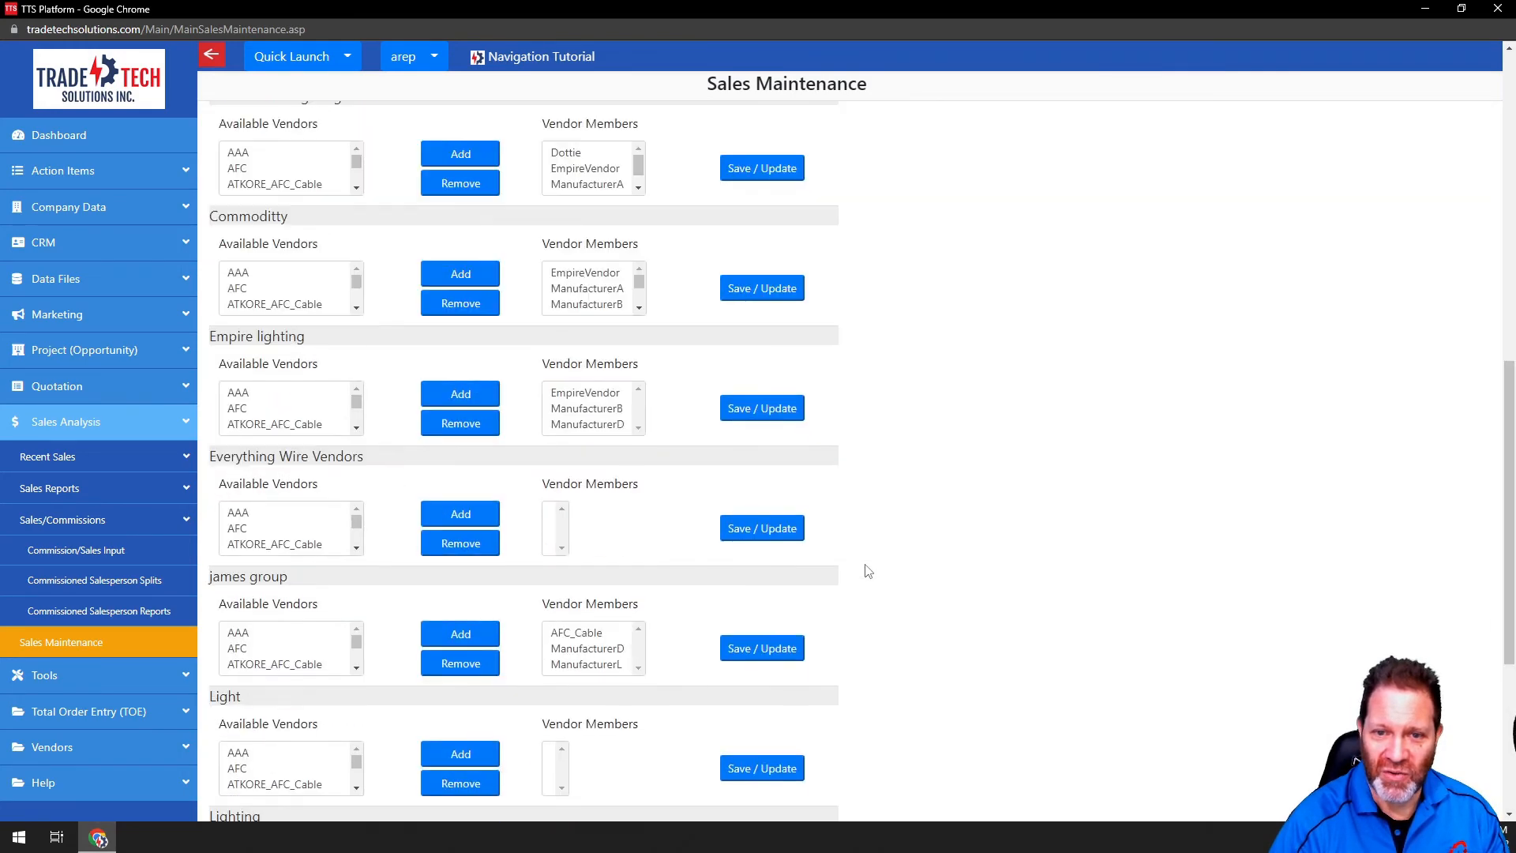
{"action": "scroll", "coordinate": [444, 493], "scroll_direction": "up", "scroll_amount": 3}
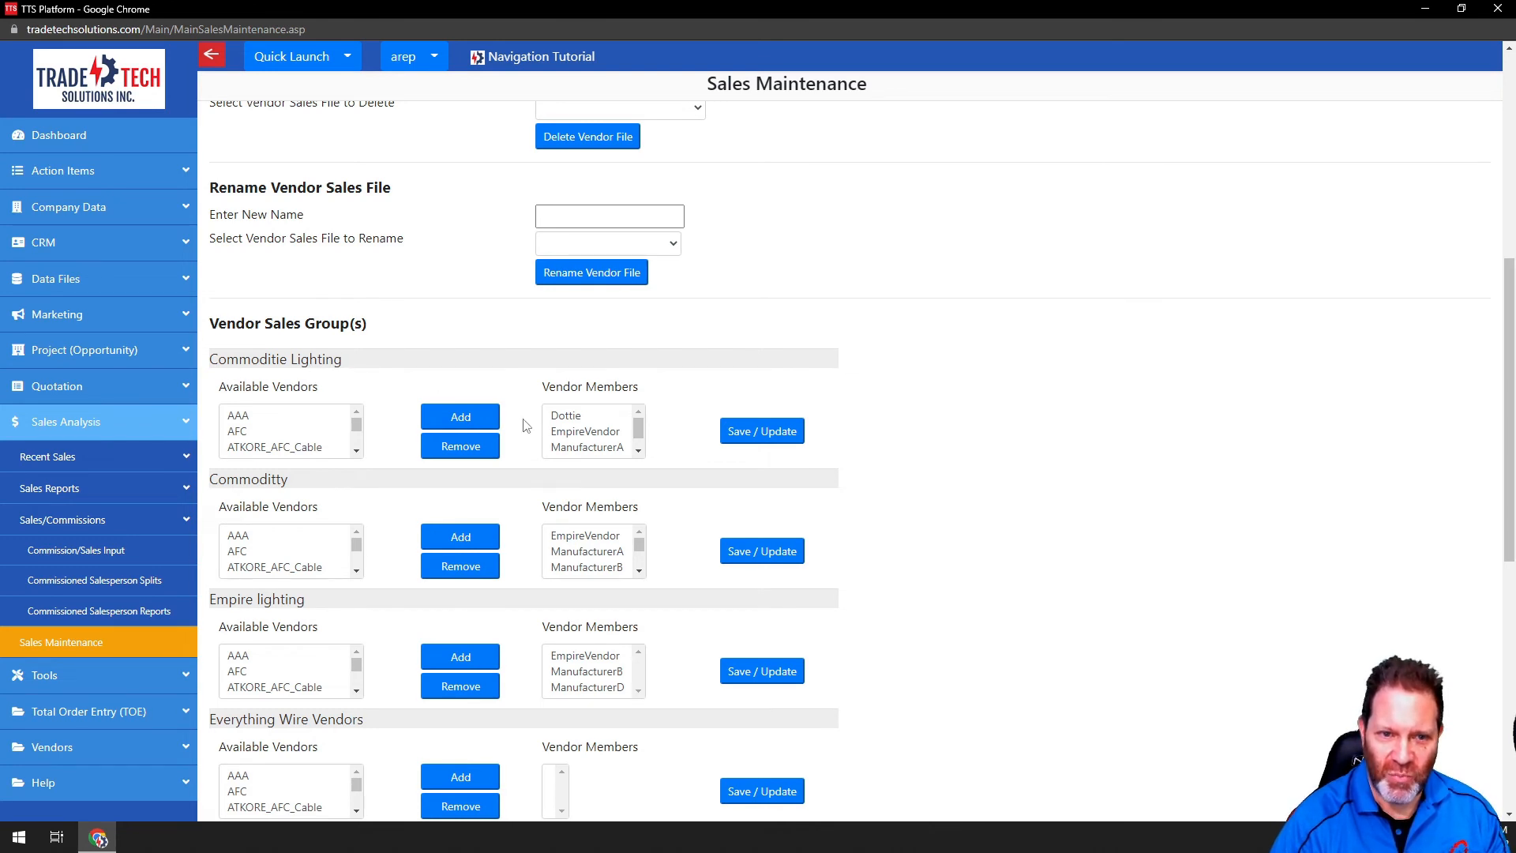
{"action": "scroll", "coordinate": [526, 442], "scroll_direction": "down", "scroll_amount": 8}
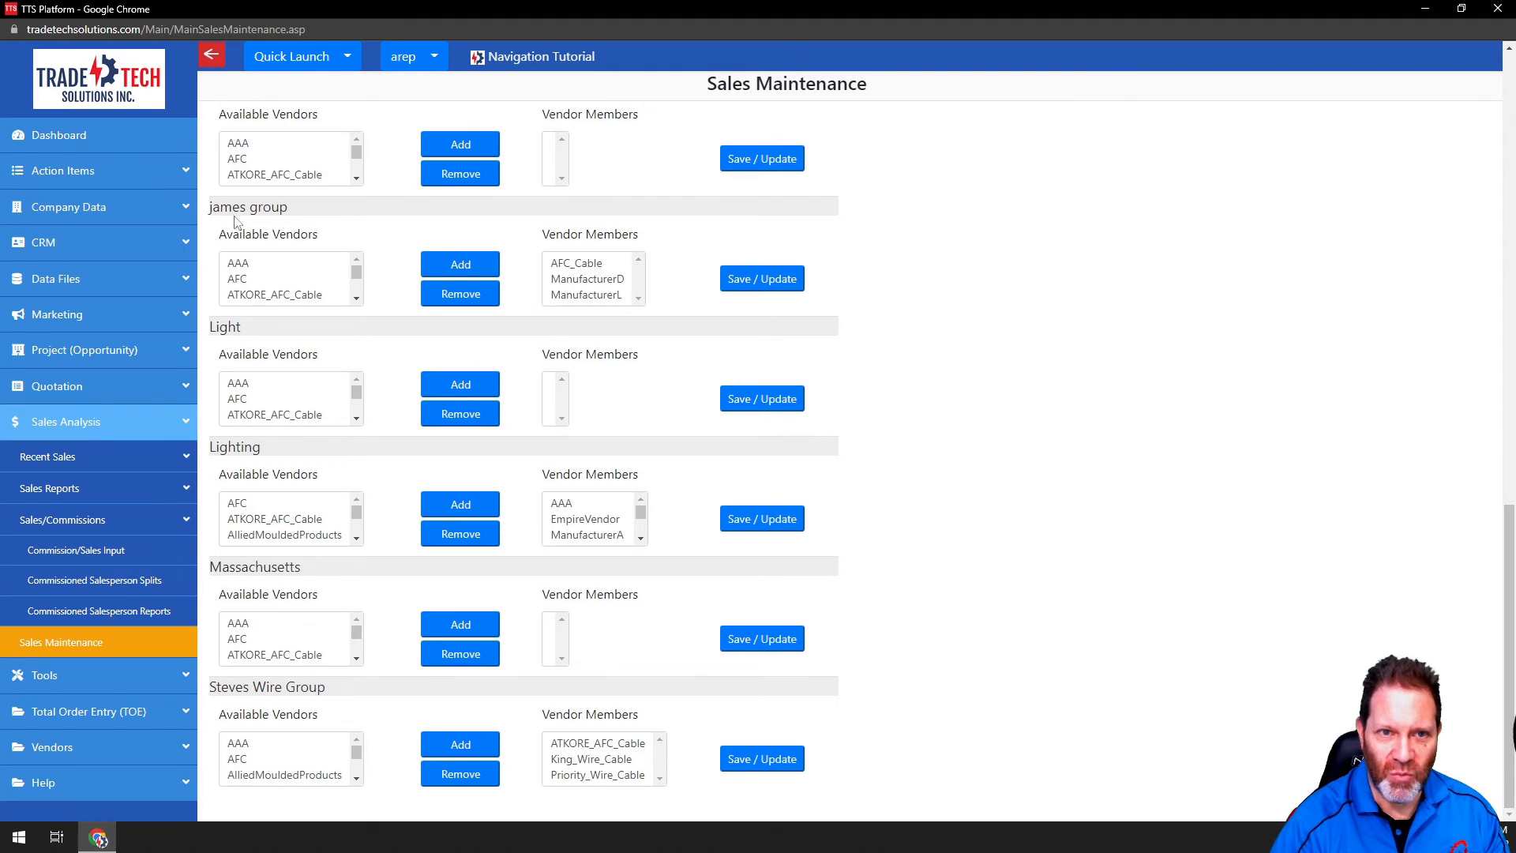
- Examine the Massachusetts group's available vendors and highlight each vendor member of Steves Wire Group in turn
{"action": "scroll", "coordinate": [288, 639], "scroll_direction": "down", "scroll_amount": 5}
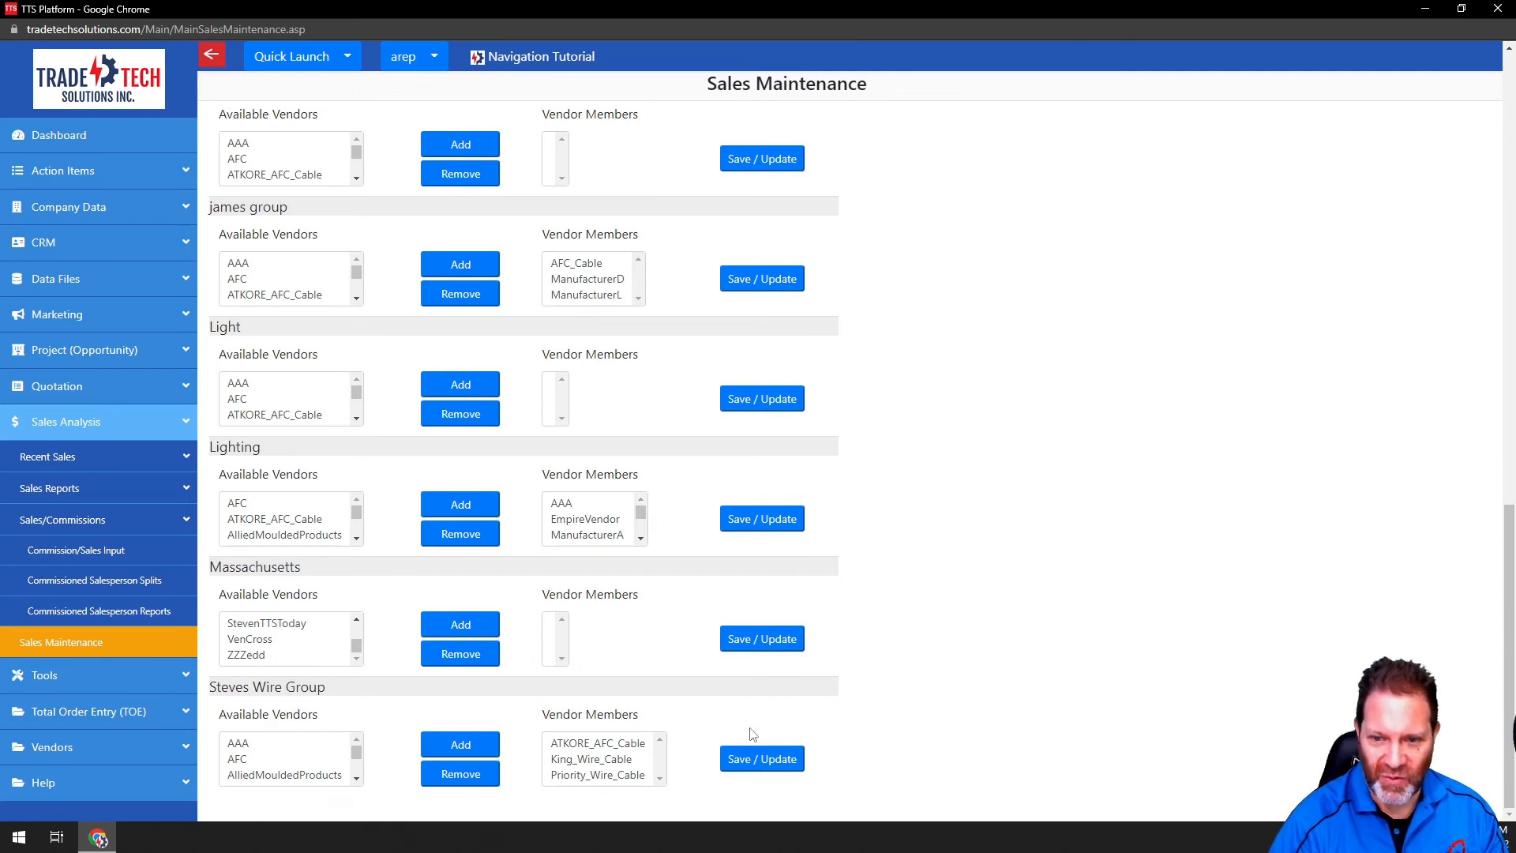
{"action": "left_click", "coordinate": [576, 747]}
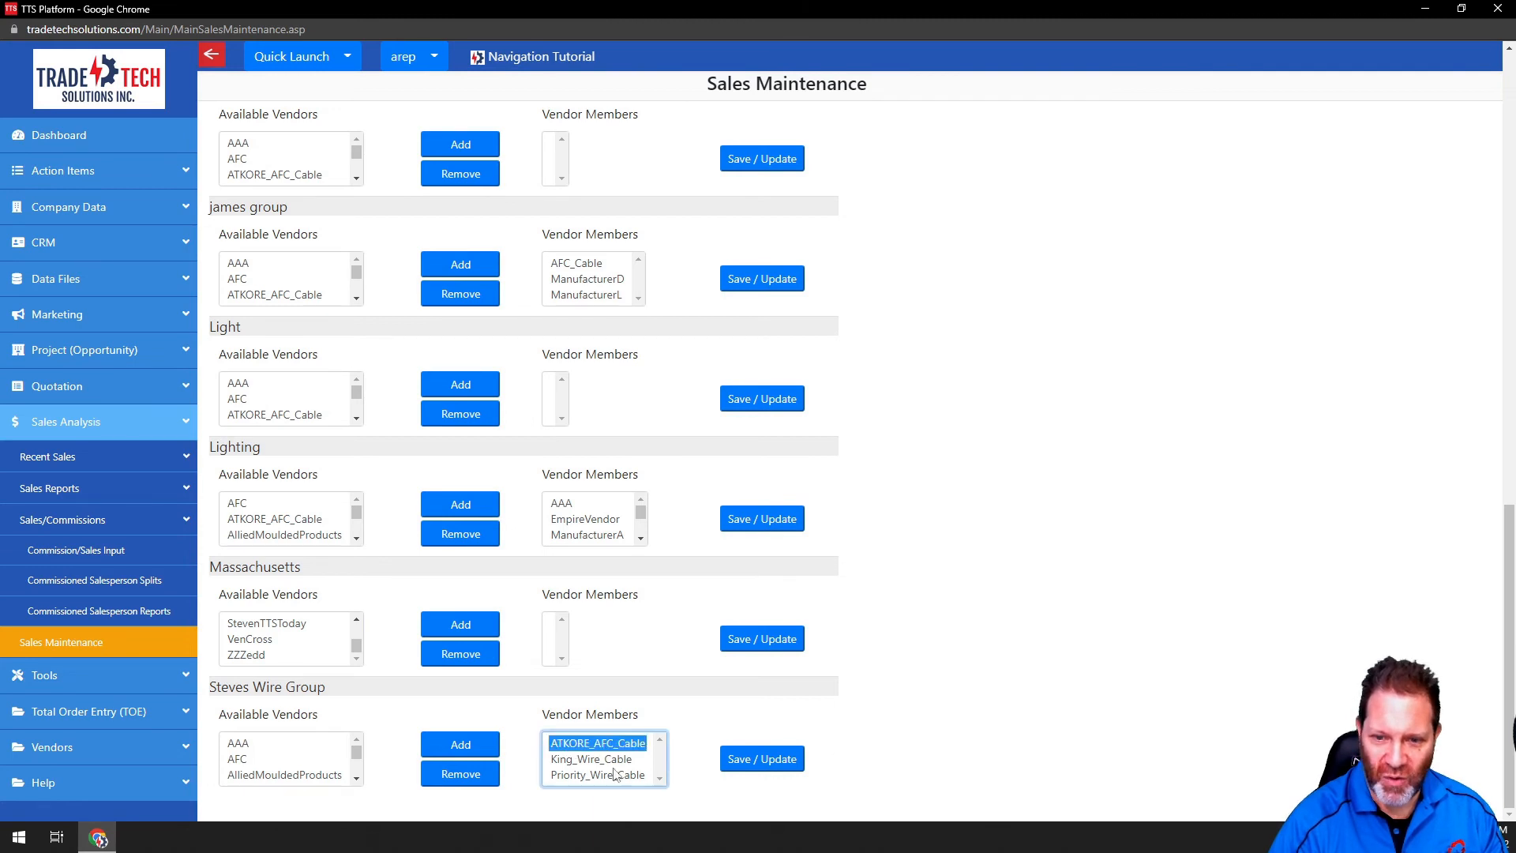
{"action": "left_click", "coordinate": [581, 761]}
{"action": "left_click", "coordinate": [584, 777]}
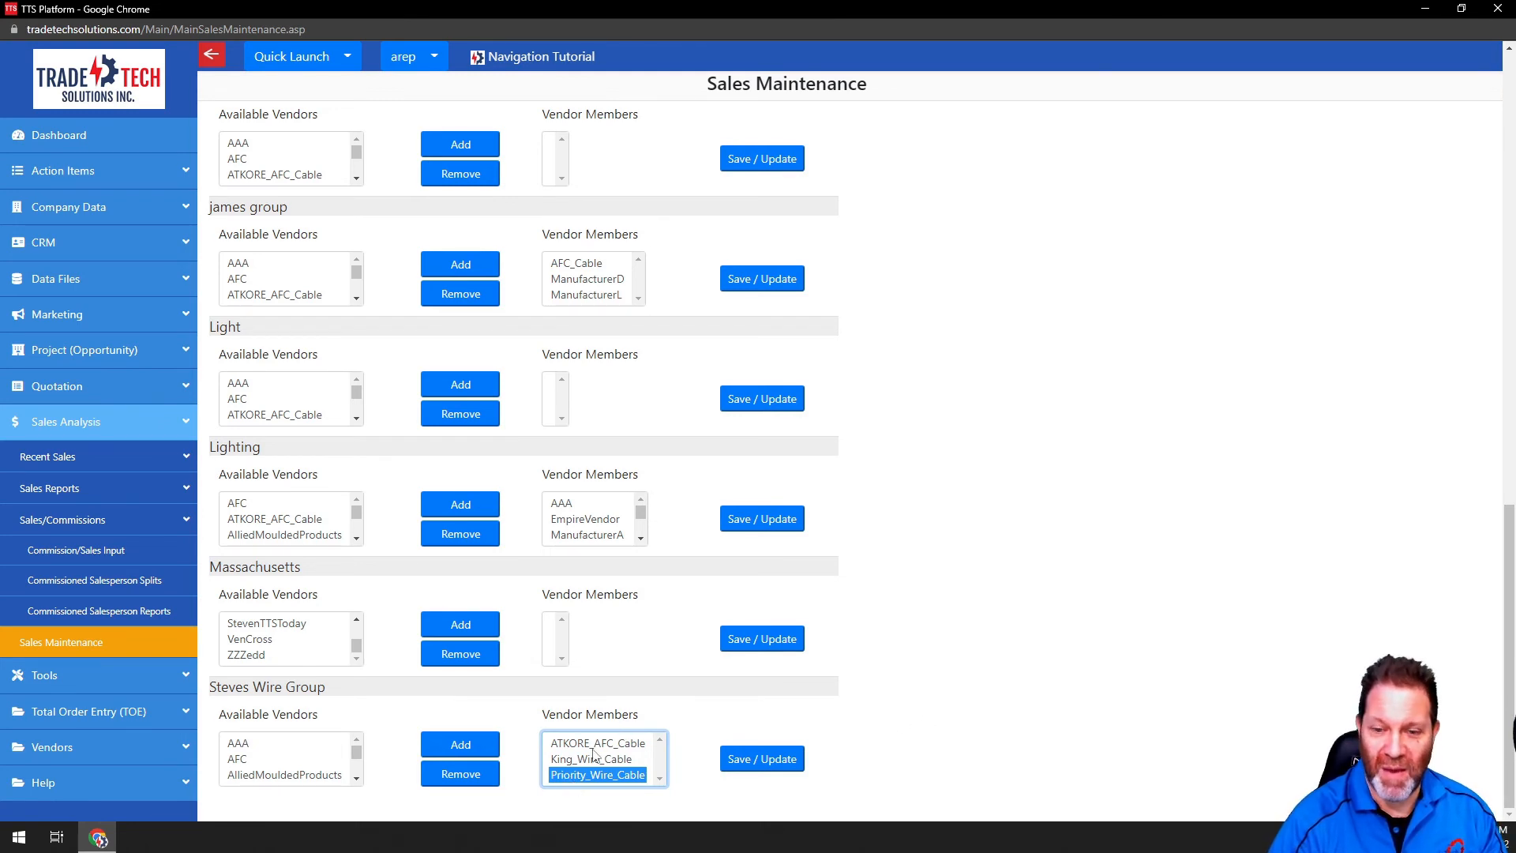
- Open the Company Data page and look at the Vendor Groups list where the sales groups are defined
{"action": "left_click", "coordinate": [190, 210]}
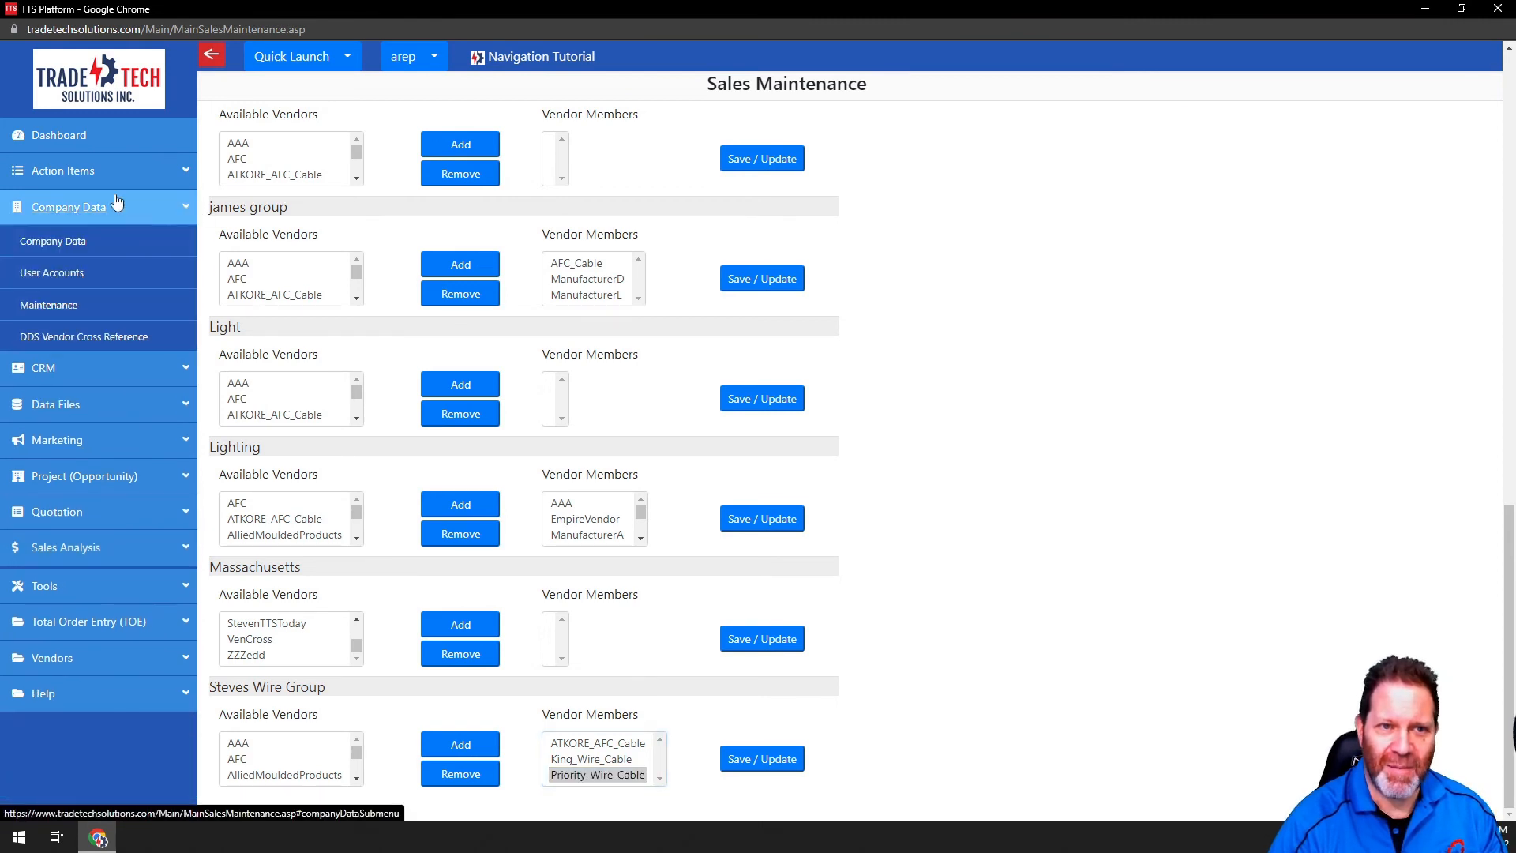
{"action": "left_click", "coordinate": [80, 240]}
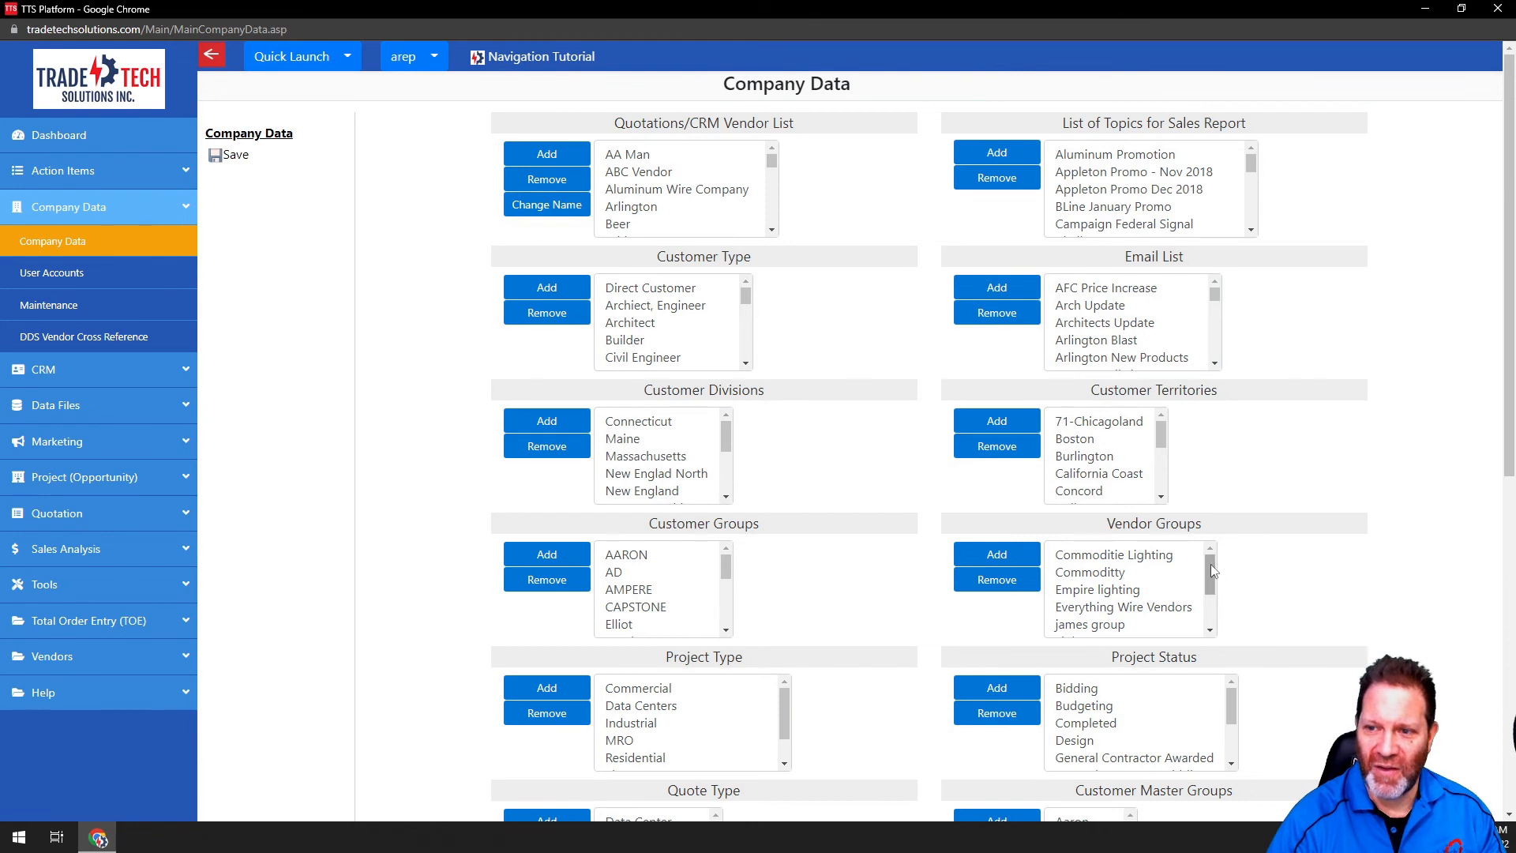
{"action": "left_click_drag", "start_coordinate": [1210, 564], "coordinate": [1214, 533]}
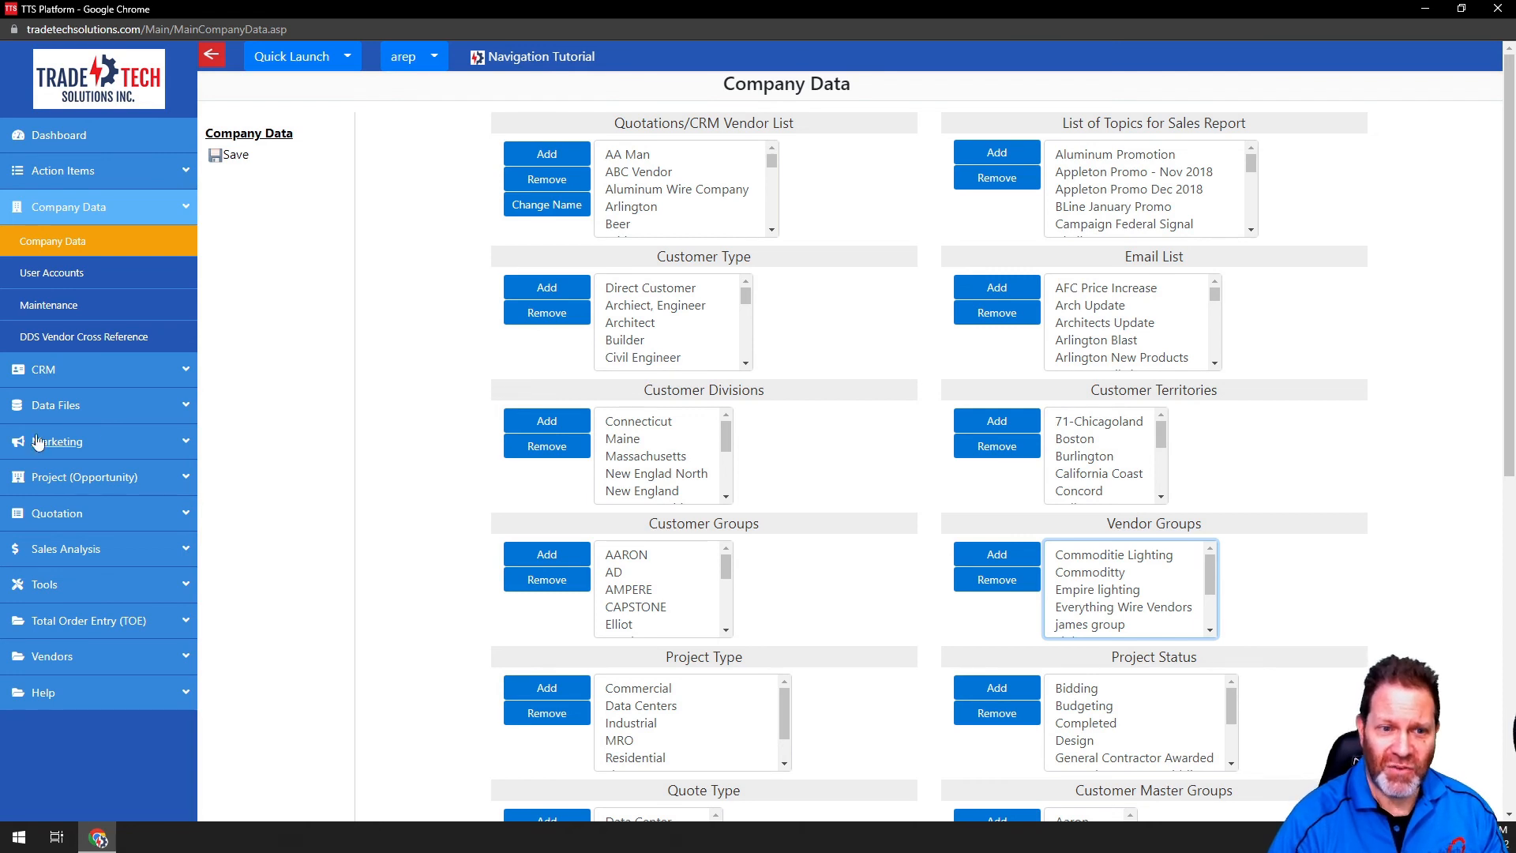
- Expand the Sales Analysis section to reach its sales pages
{"action": "left_click", "coordinate": [186, 550]}
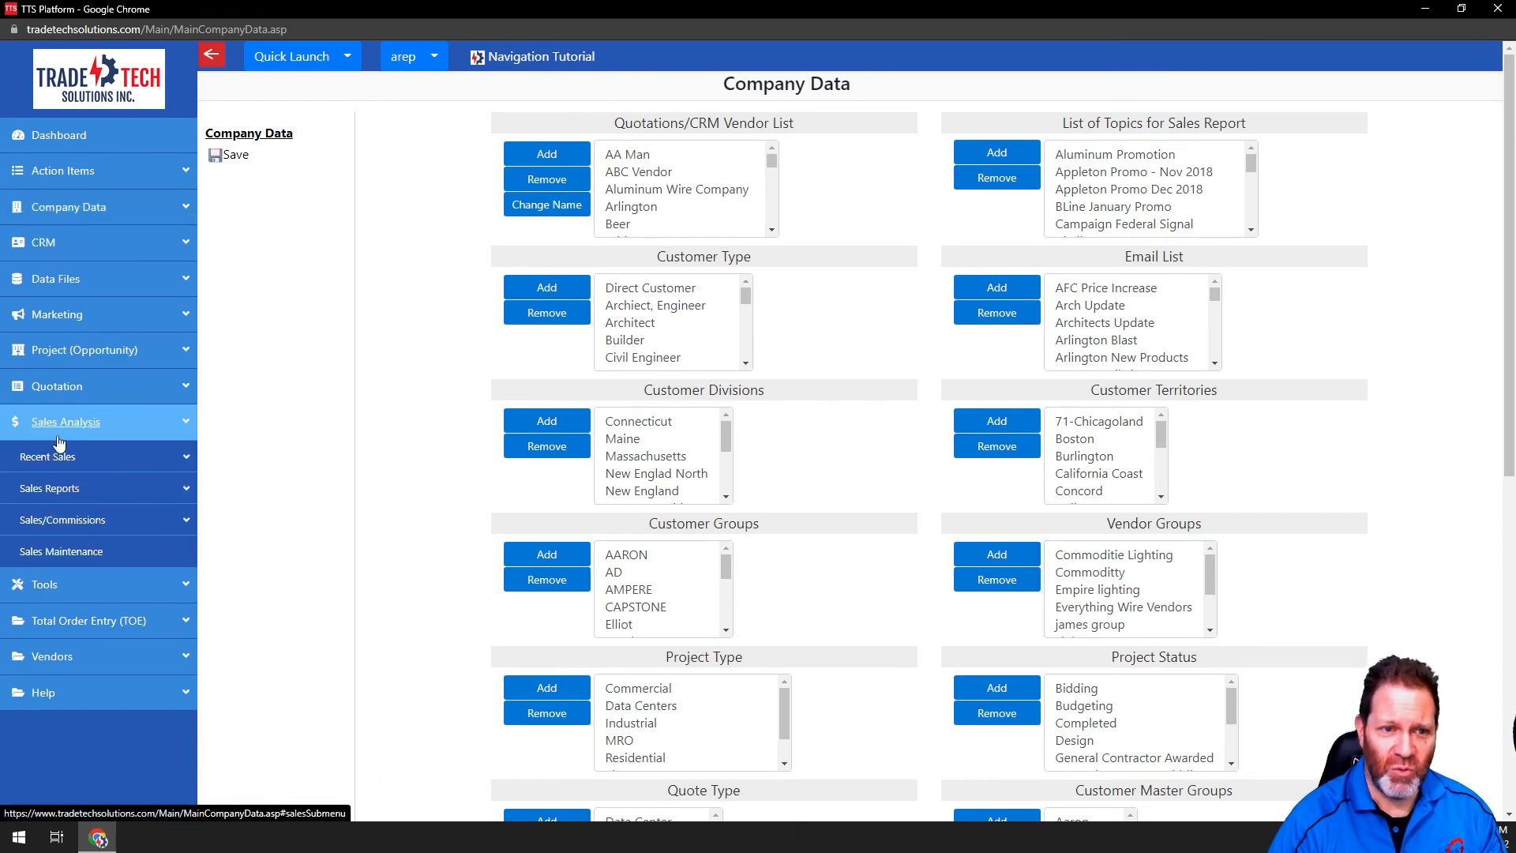